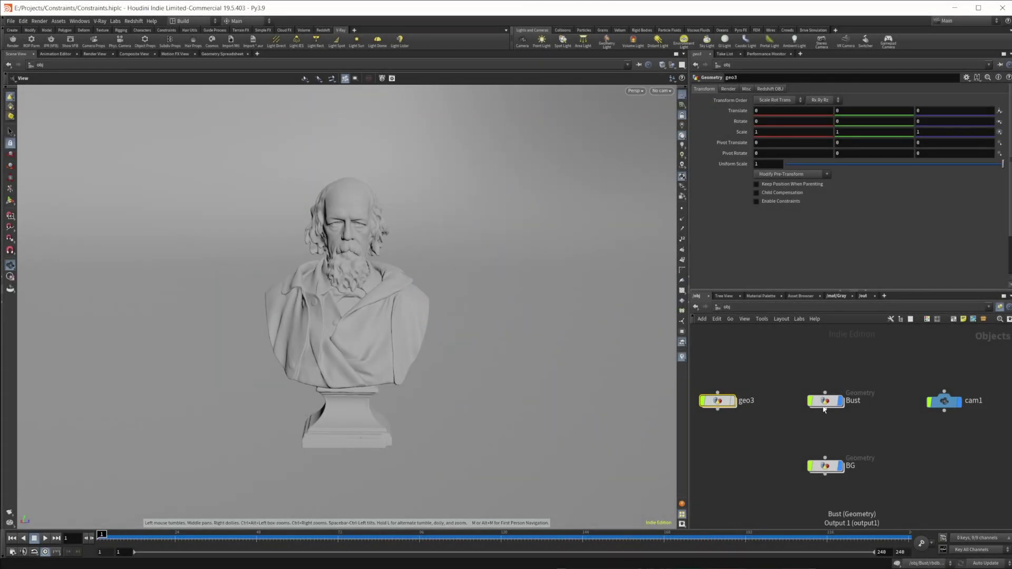
# Hide the Bust object, display geo3 instead, and enter the geo3 geometry network.
pyautogui.moveTo(826, 404)
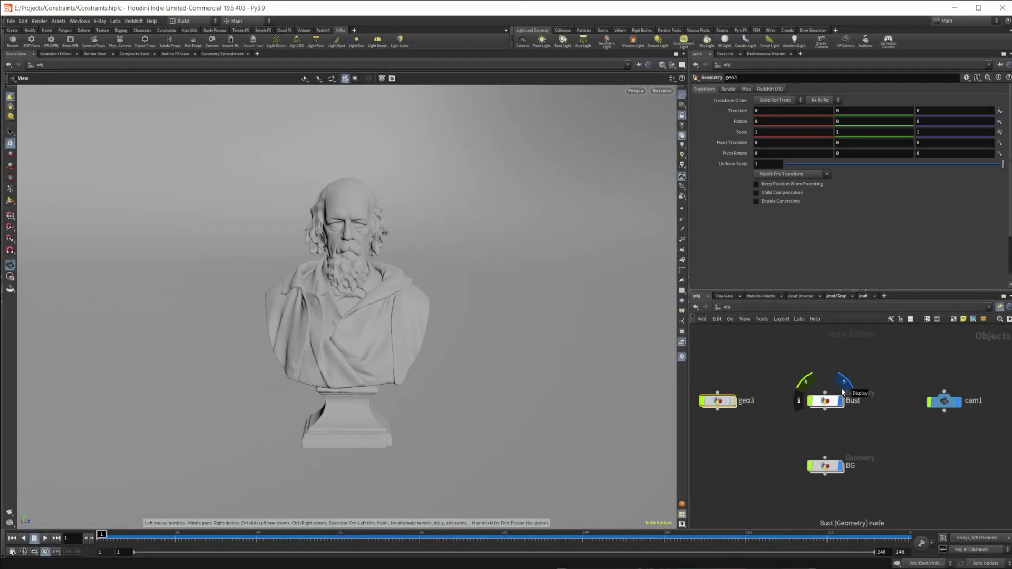
pyautogui.click(843, 393)
pyautogui.moveTo(756, 377); pyautogui.dragTo(803, 384, button='middle')
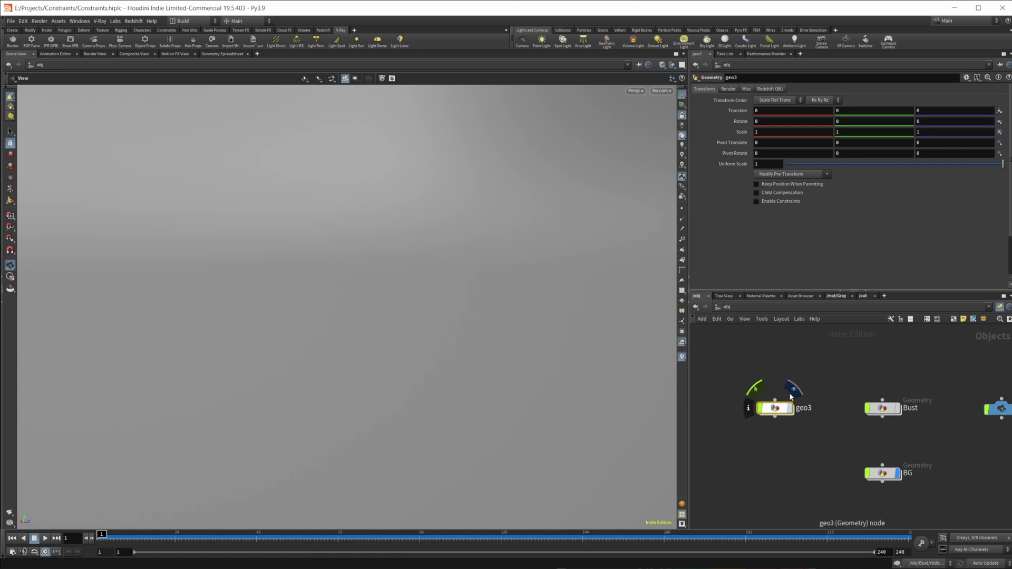
pyautogui.click(791, 395)
pyautogui.doubleClick(773, 410)
# Examine the bust model and the file3, unpack2 and matchsize1 nodes that build it.
pyautogui.moveTo(369, 366); pyautogui.dragTo(397, 316)
pyautogui.moveTo(398, 316); pyautogui.dragTo(394, 346, button='middle')
pyautogui.scroll(3, 831, 413)
pyautogui.moveTo(779, 391); pyautogui.dragTo(805, 423, button='middle')
pyautogui.scroll(2, 833, 424)
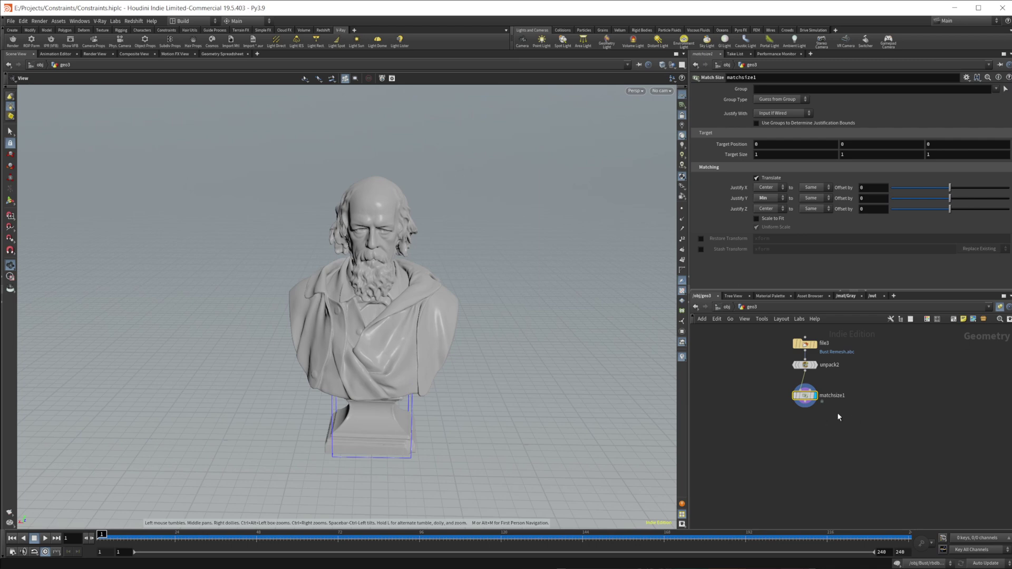
pyautogui.scroll(2, 836, 422)
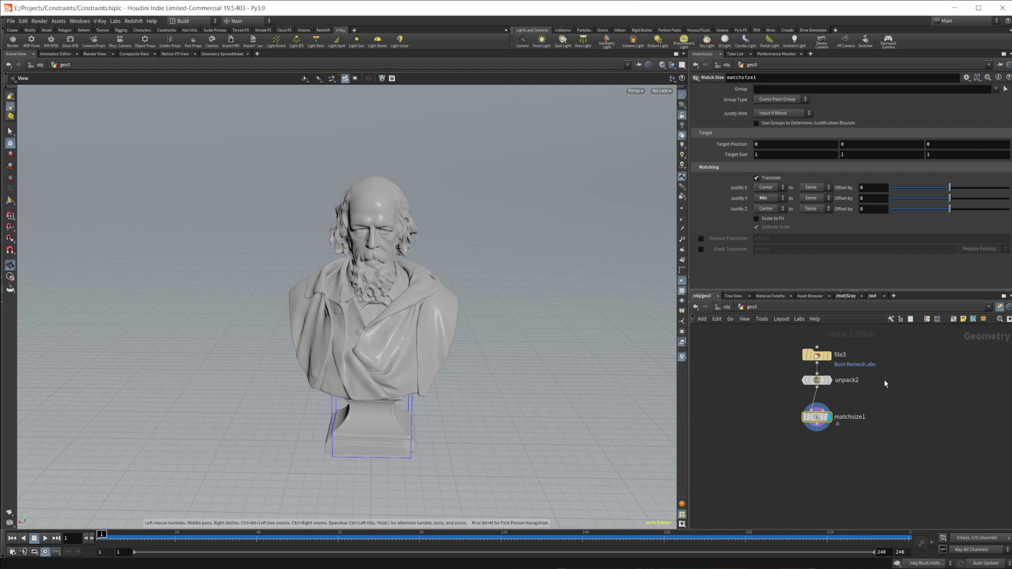
pyautogui.moveTo(880, 383); pyautogui.dragTo(842, 406, button='middle')
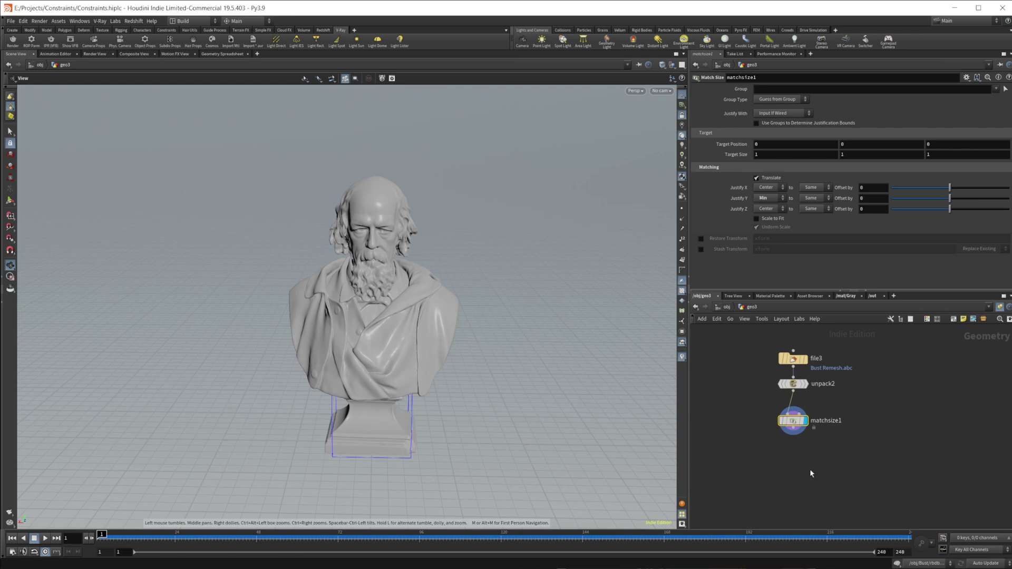
pyautogui.moveTo(821, 472); pyautogui.dragTo(826, 431, button='middle')
pyautogui.scroll(1, 814, 406)
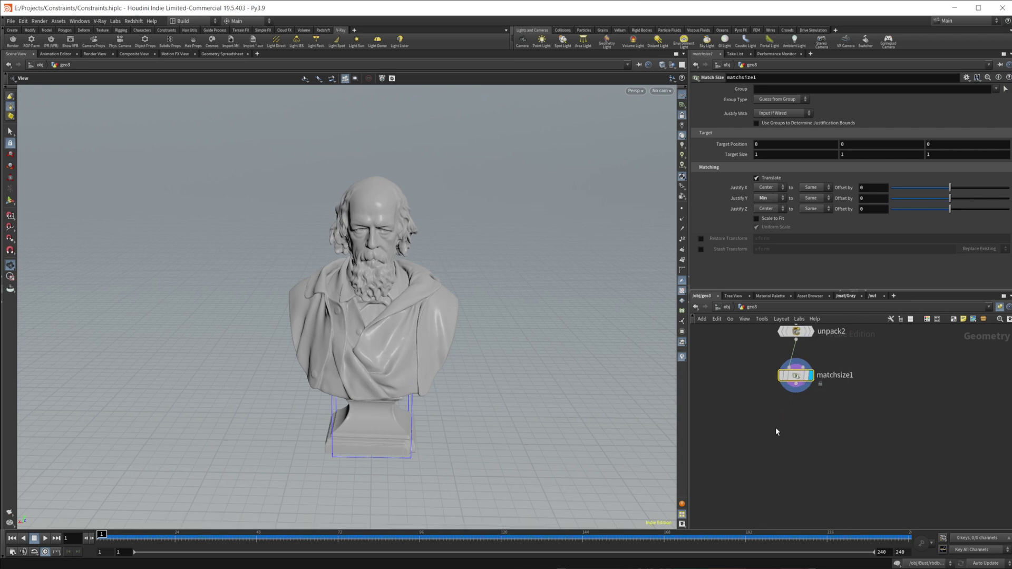
# Add an RBD Material Fracture node connected below matchsize1 and display its result.
pyautogui.press('Tab')
pyautogui.write('r')
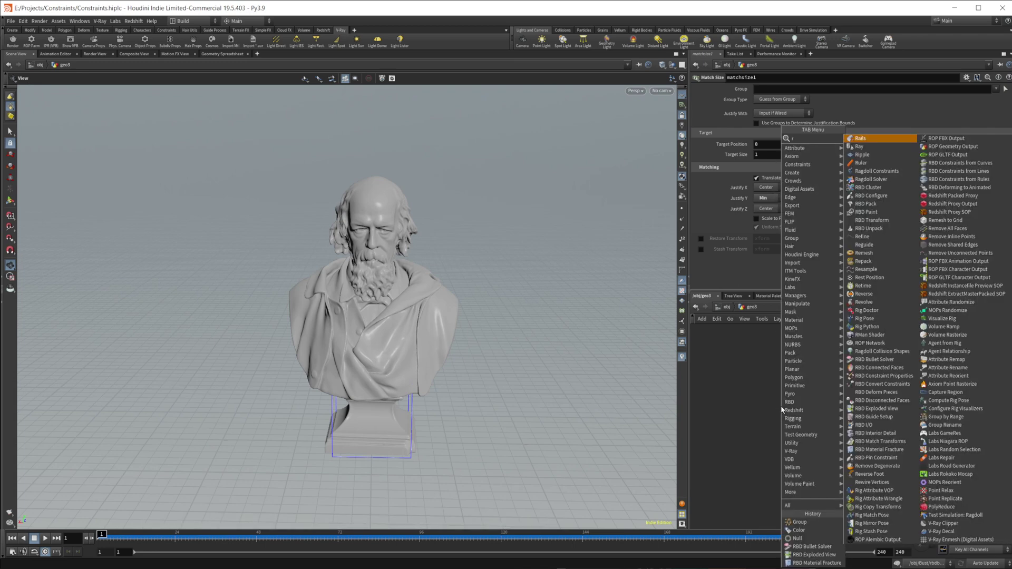
pyautogui.write('bd ma')
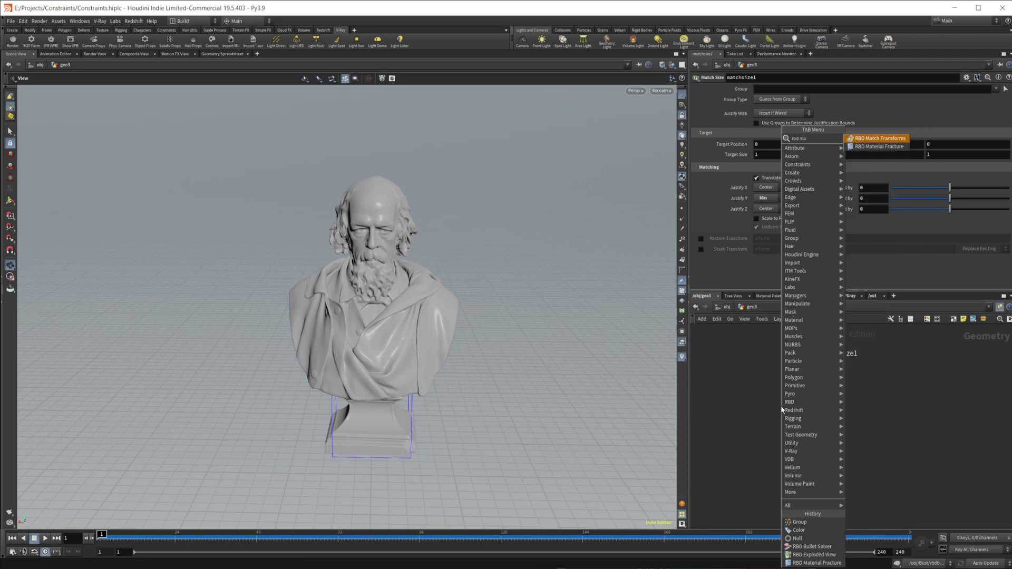
pyautogui.press('Down')
pyautogui.press('Return')
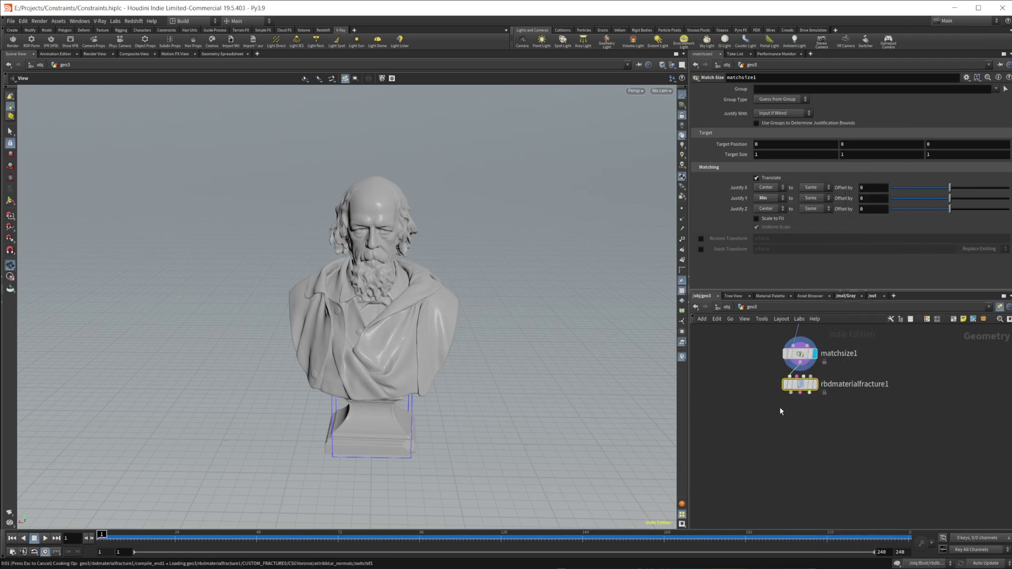
pyautogui.click(810, 387)
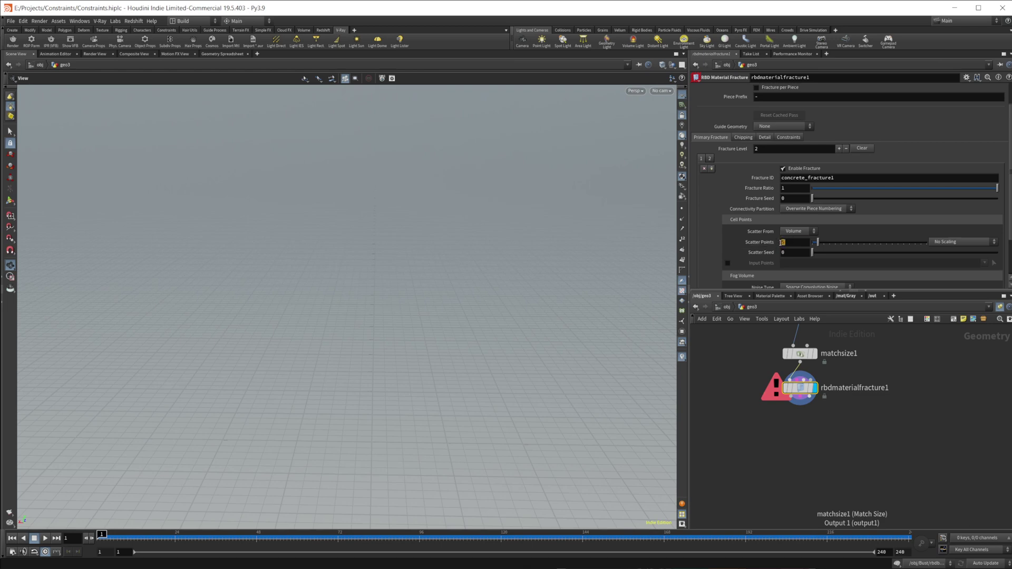
# Set the scatter points of the primary concrete fracture to 20.
pyautogui.click(790, 242)
pyautogui.write('20')
pyautogui.press('Return')
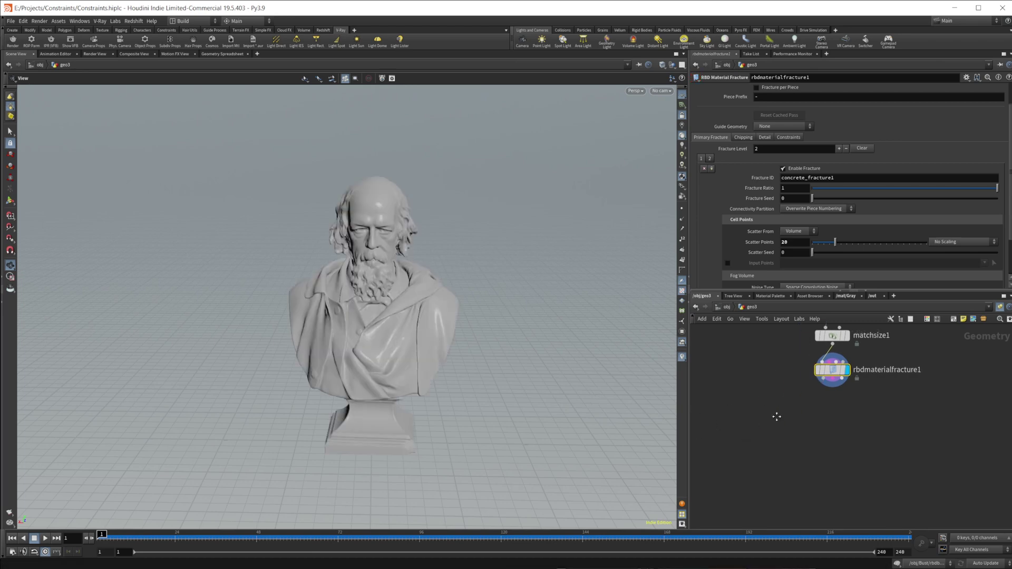
# Branch an RBD Exploded View node off the material fracture, display it, and place it to the side of the main chain.
pyautogui.press('Tab')
pyautogui.write('rbd ex')
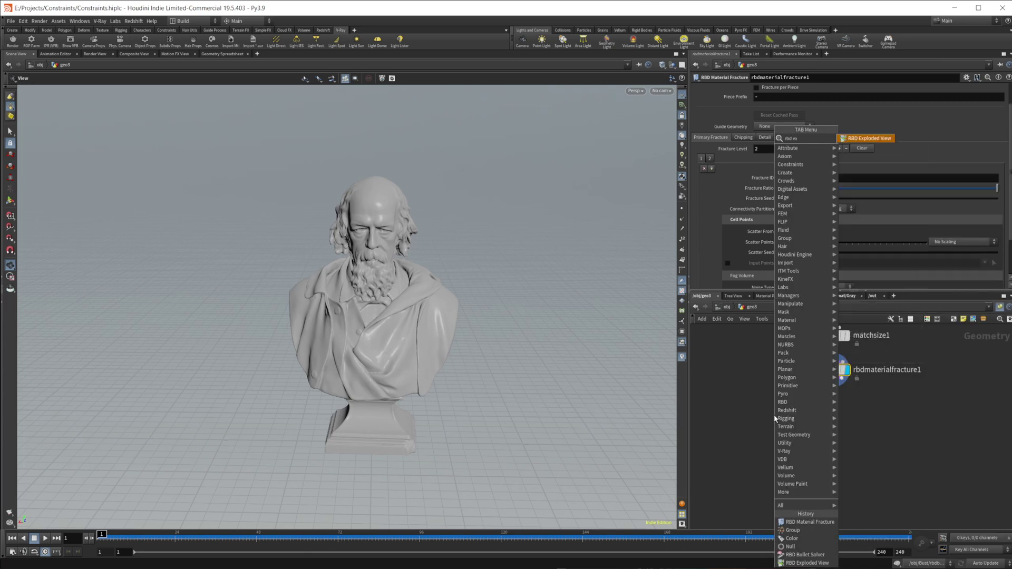
pyautogui.press('Return')
pyautogui.click(774, 415)
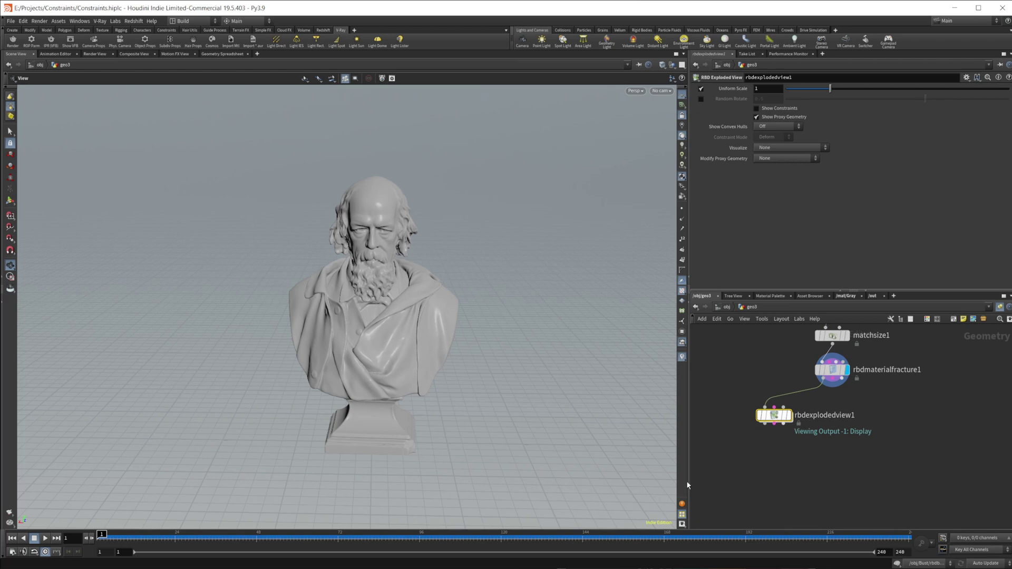
pyautogui.scroll(-3, 510, 398)
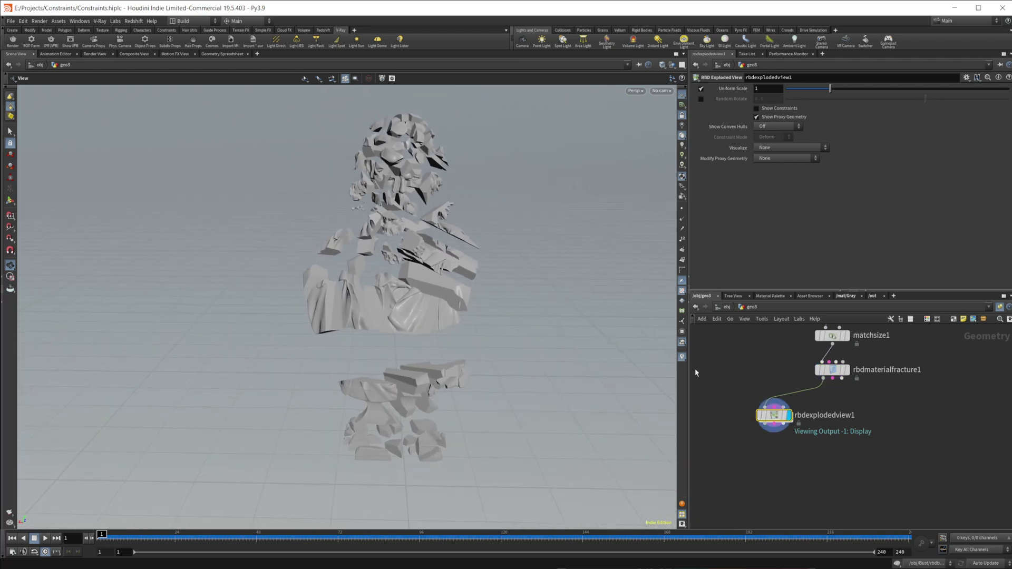
pyautogui.moveTo(795, 415); pyautogui.dragTo(712, 411)
# Add an RBD Bullet Solver node below the material fracture node.
pyautogui.moveTo(875, 431); pyautogui.dragTo(823, 430, button='middle')
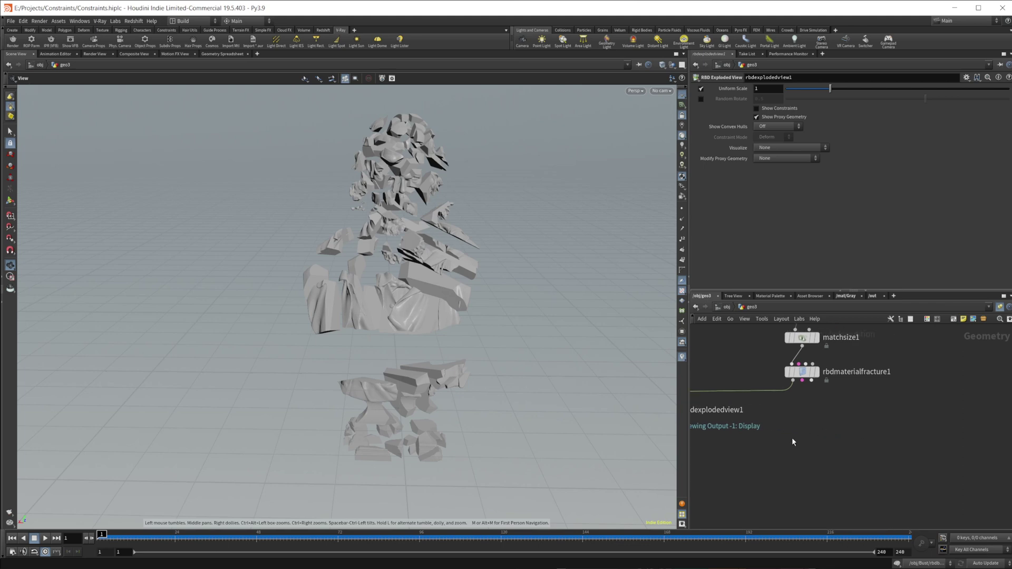
pyautogui.press('Tab')
pyautogui.write('bull')
pyautogui.press('Return')
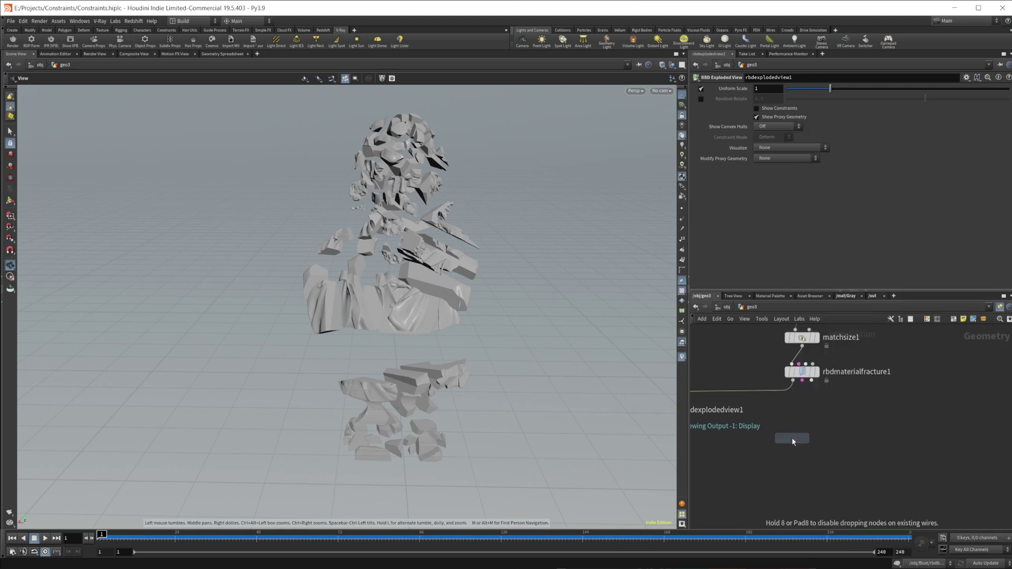
pyautogui.click(794, 441)
# Connect the material fracture's geometry, constraint and proxy outputs to the first three inputs of the bullet solver.
pyautogui.scroll(3, 801, 383)
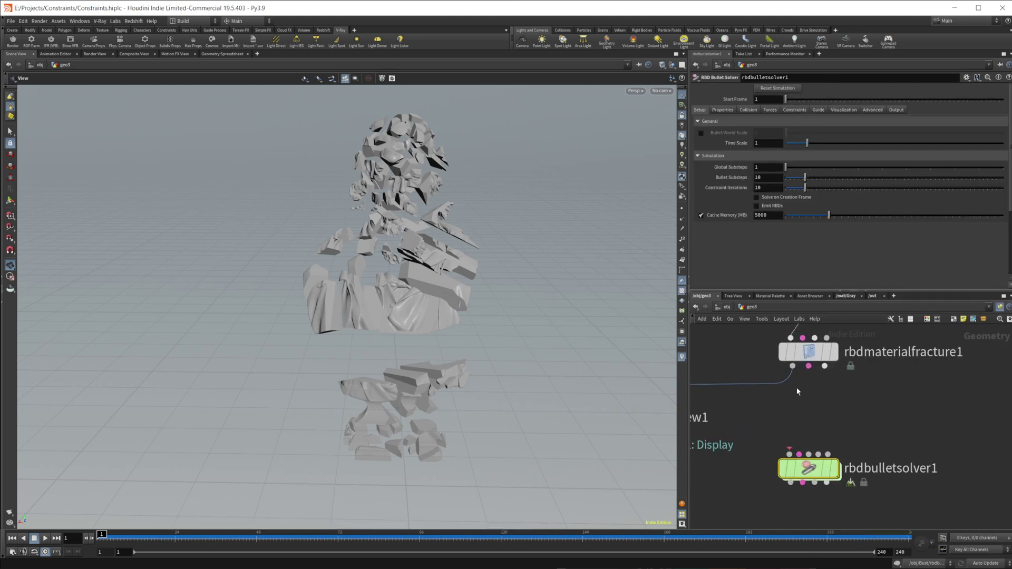
pyautogui.moveTo(793, 366); pyautogui.dragTo(789, 454)
pyautogui.moveTo(809, 366); pyautogui.dragTo(799, 454)
pyautogui.moveTo(825, 366); pyautogui.dragTo(808, 454)
pyautogui.moveTo(797, 394); pyautogui.dragTo(786, 420, button='middle')
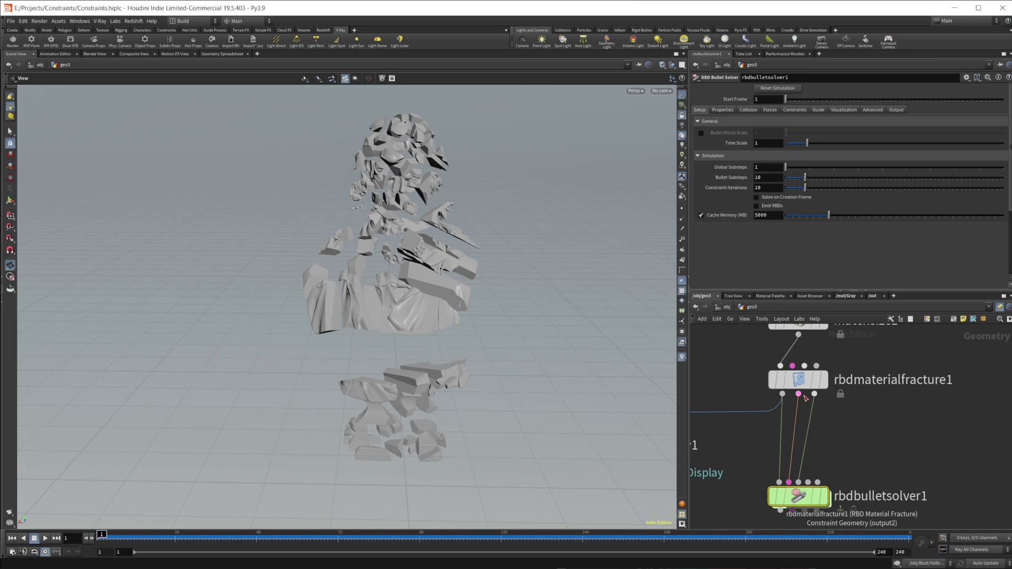
# Move the bullet solver slightly further below the fracture node and display its result.
pyautogui.scroll(-4, 903, 460)
pyautogui.moveTo(903, 459); pyautogui.dragTo(873, 416, button='middle')
pyautogui.moveTo(824, 437); pyautogui.dragTo(825, 461)
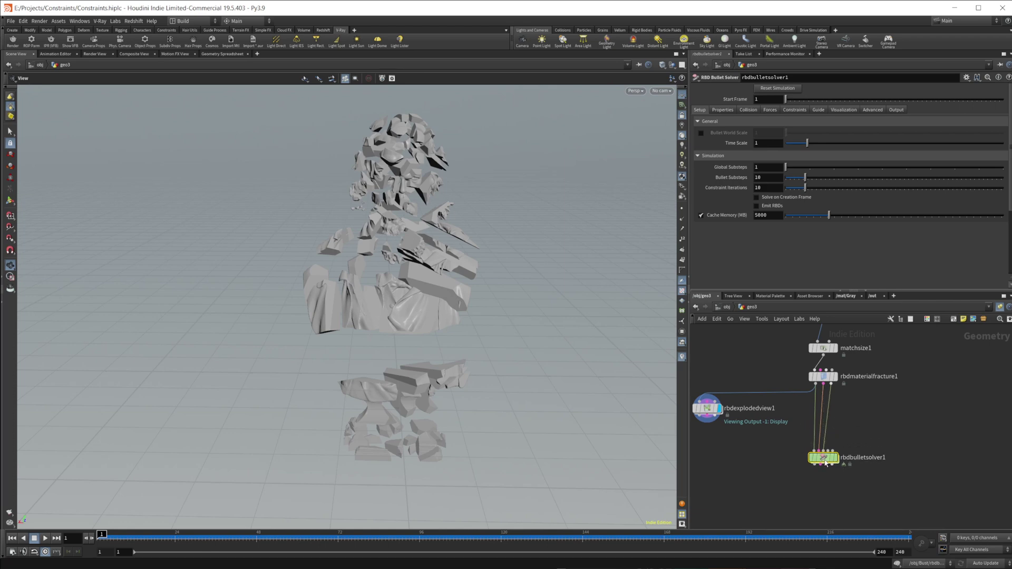
pyautogui.press('r')
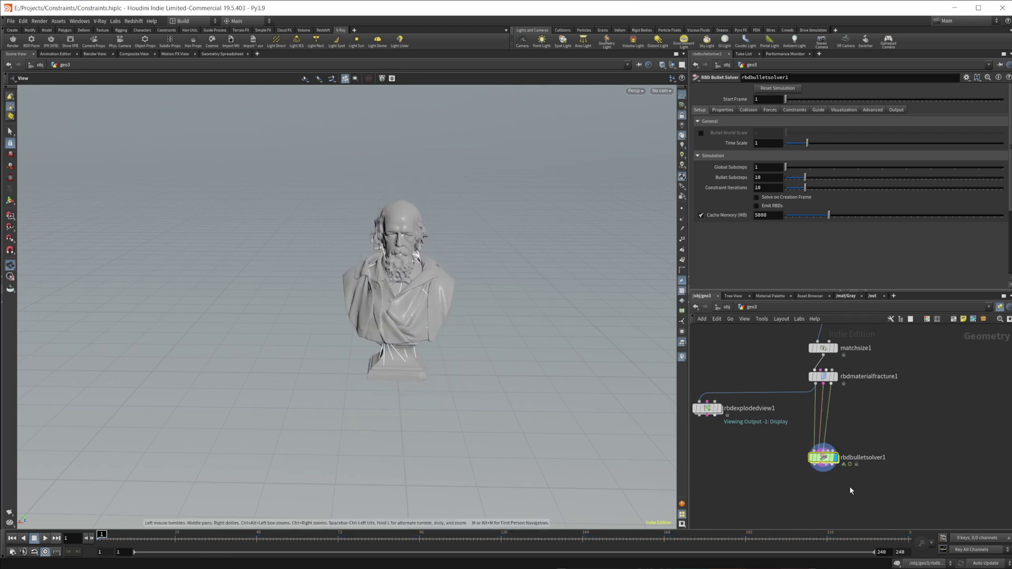
# Set the bullet solver's ground collision type to Ground Plane.
pyautogui.moveTo(852, 492); pyautogui.dragTo(780, 442, button='middle')
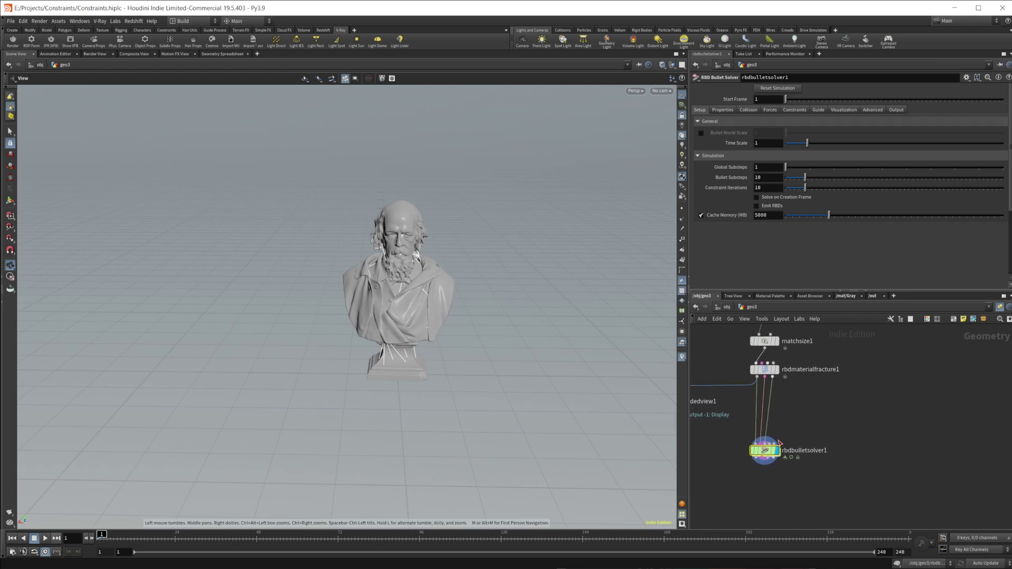
pyautogui.click(747, 110)
pyautogui.click(765, 238)
pyautogui.click(783, 255)
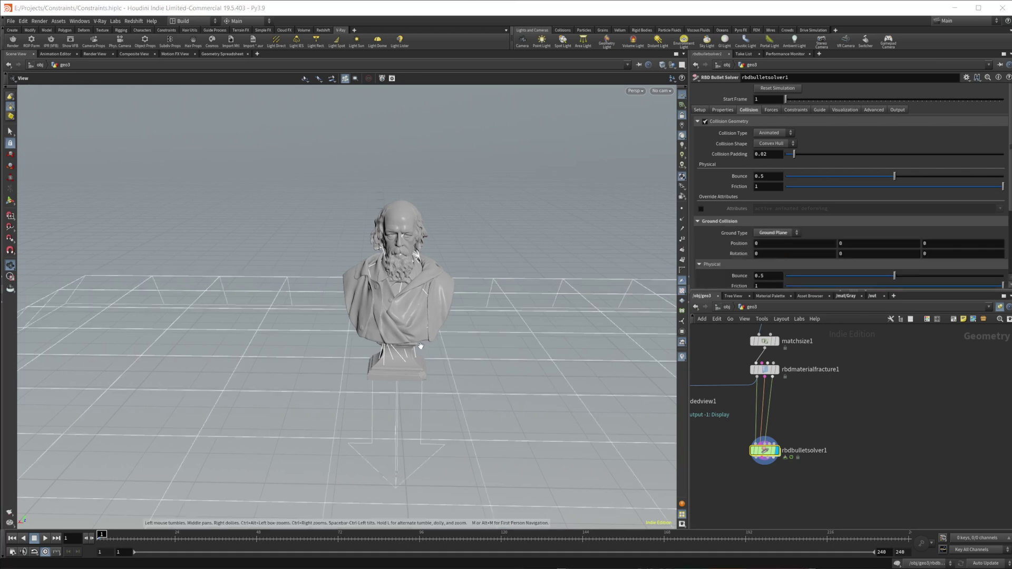
# Play the simulation to about frame 41, stop it, and inspect the bust up close.
pyautogui.click(46, 538)
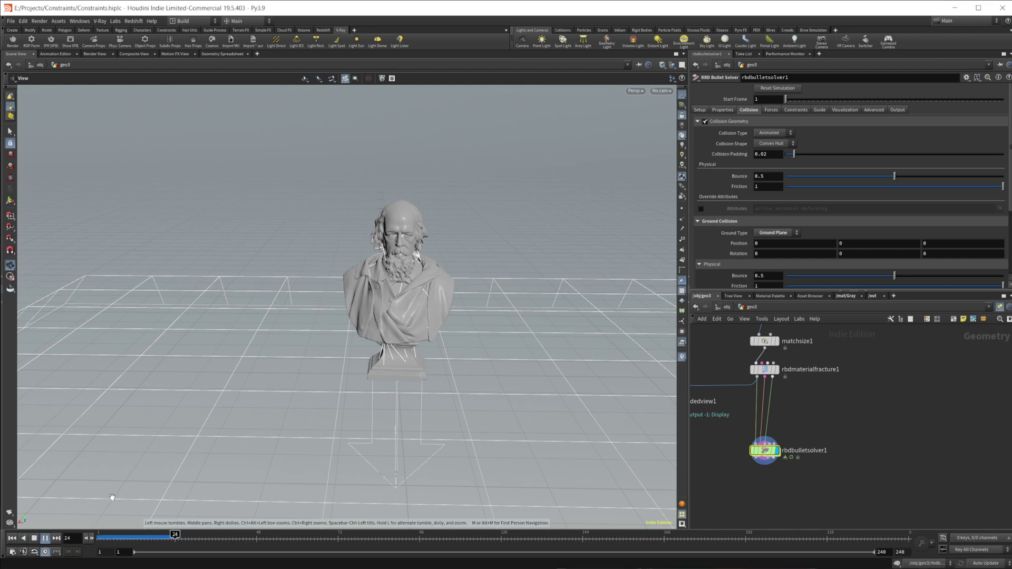
pyautogui.click(34, 539)
pyautogui.moveTo(380, 369); pyautogui.dragTo(366, 340)
pyautogui.moveTo(366, 340); pyautogui.dragTo(413, 350, button='right')
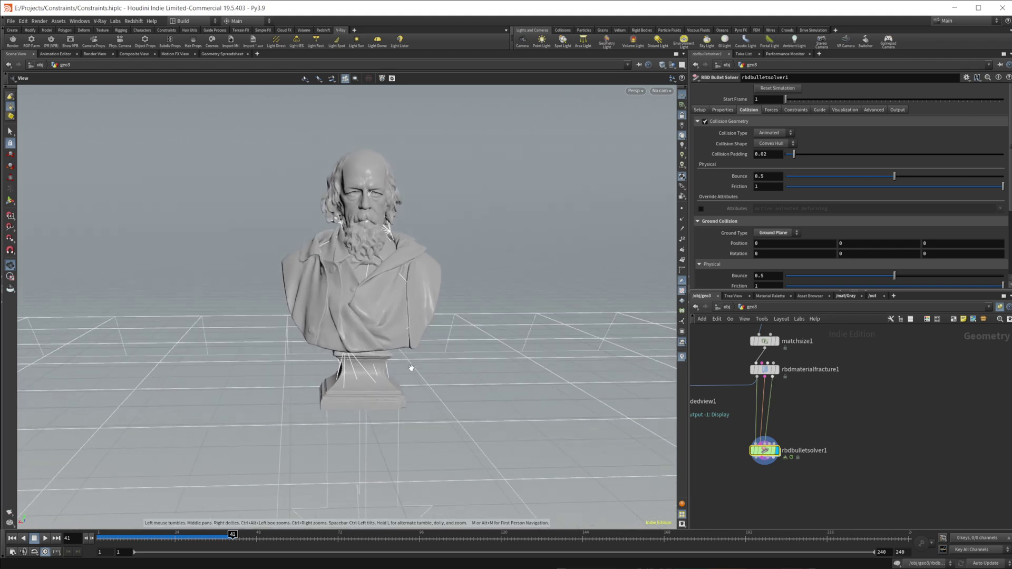
# Add a Null node, feed it the material fracture's constraint geometry output, and display it.
pyautogui.press('Tab')
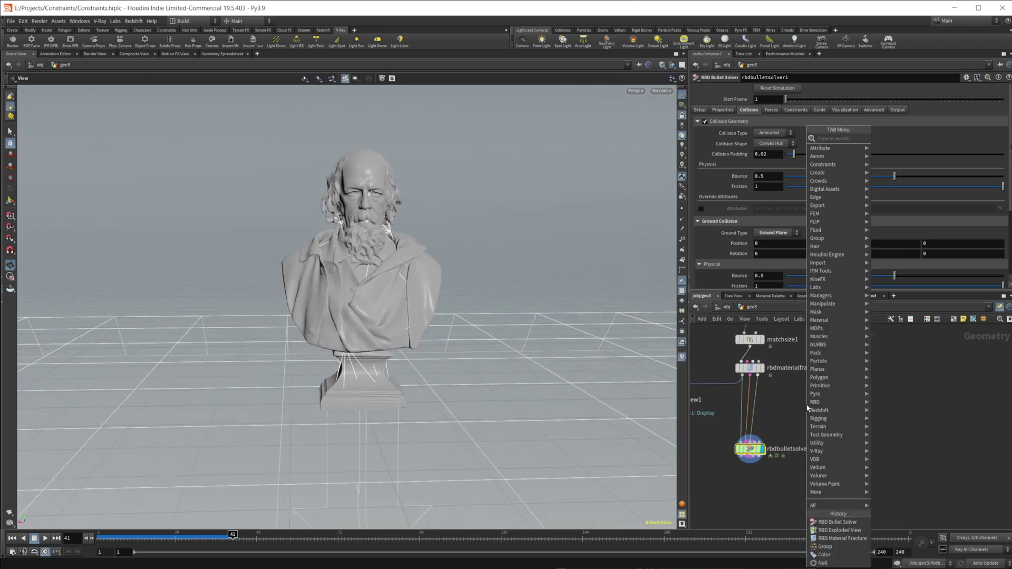
pyautogui.write('null')
pyautogui.press('Return')
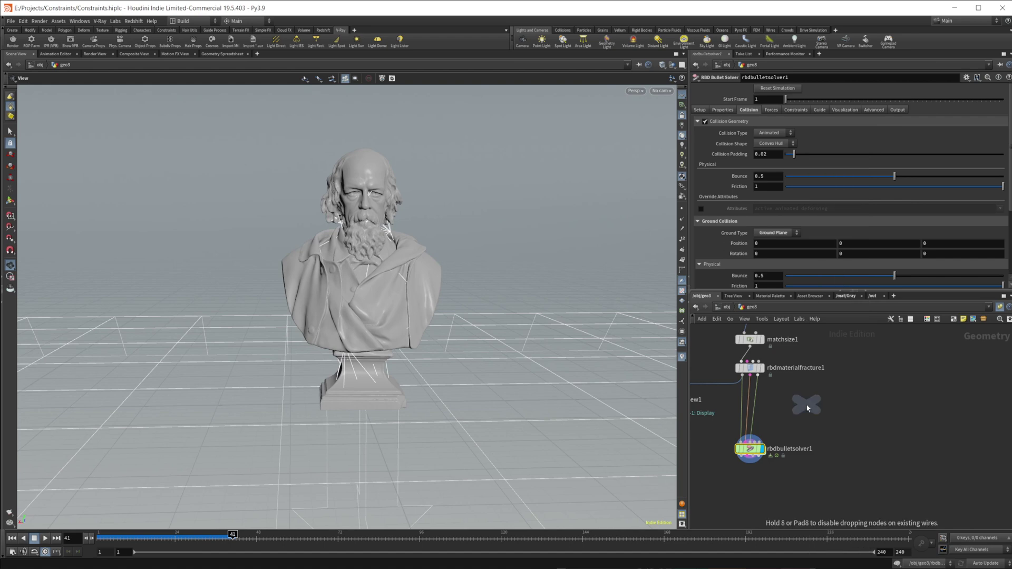
pyautogui.click(807, 407)
pyautogui.scroll(2, 785, 412)
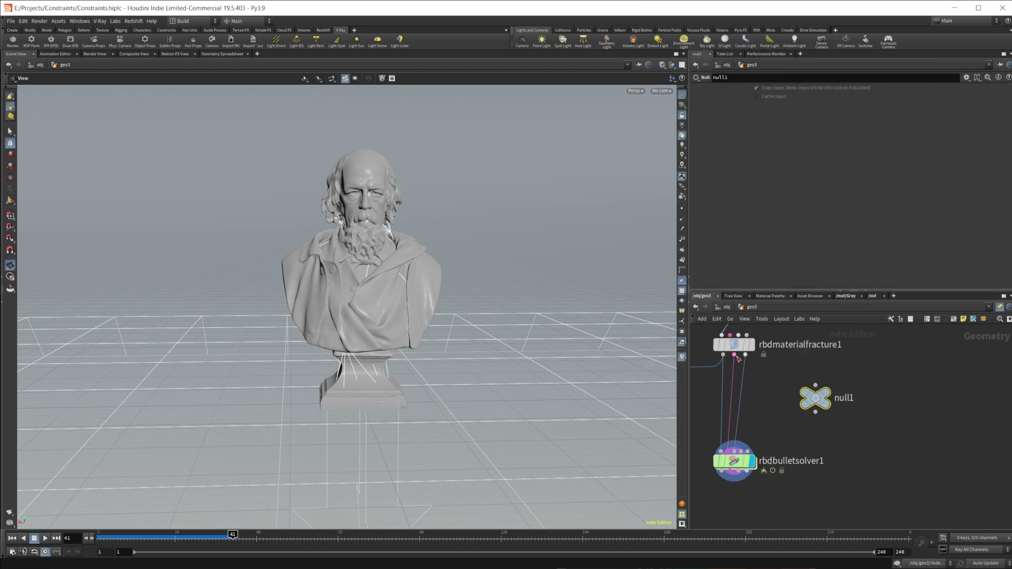
pyautogui.moveTo(735, 355); pyautogui.dragTo(815, 386)
pyautogui.press('r')
pyautogui.click(820, 401)
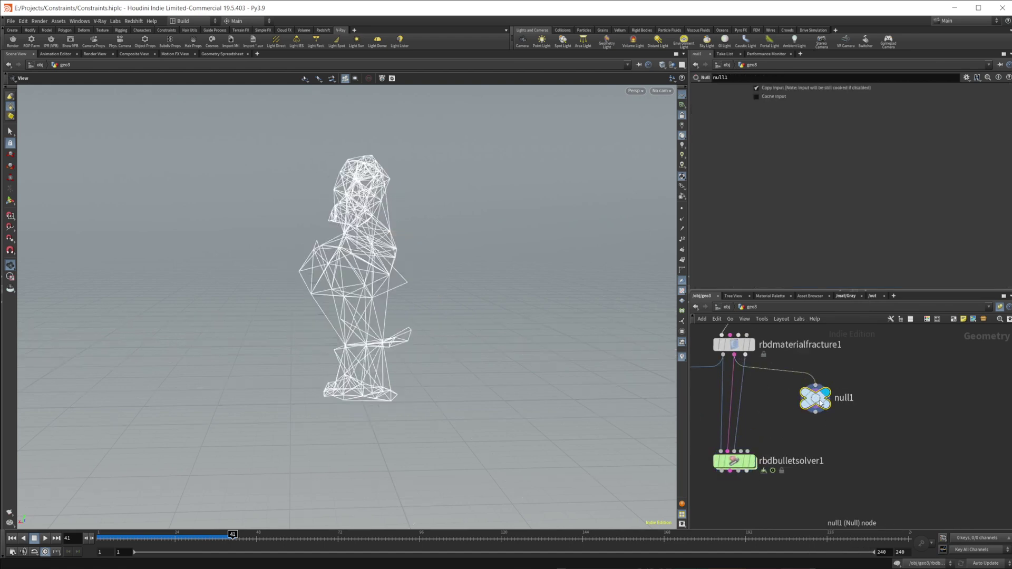
# Inspect the constraint lines from several angles and check their attributes in the Geometry Spreadsheet.
pyautogui.moveTo(399, 255); pyautogui.dragTo(403, 260)
pyautogui.moveTo(403, 261); pyautogui.dragTo(425, 281, button='right')
pyautogui.moveTo(325, 222); pyautogui.dragTo(389, 305)
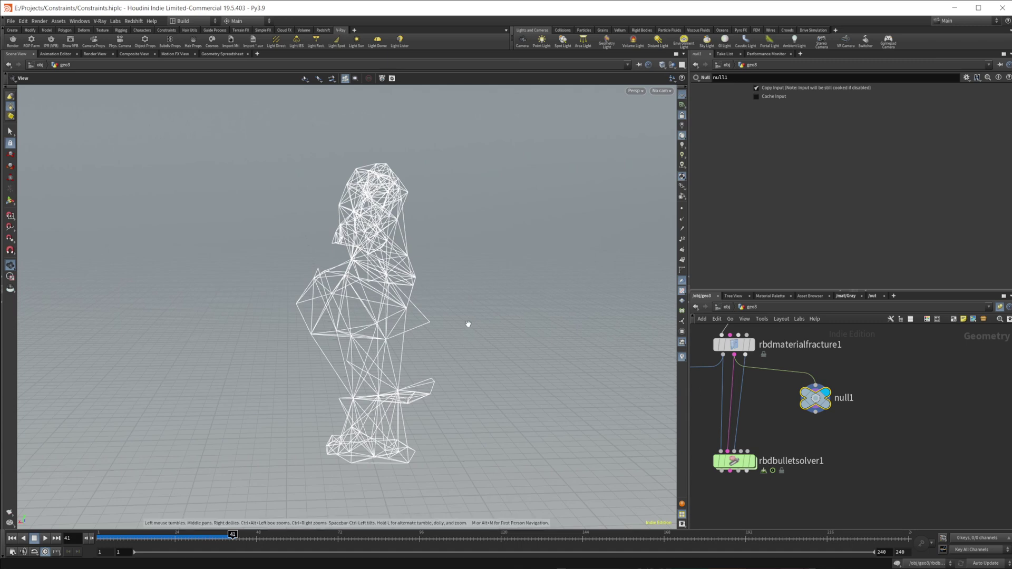
pyautogui.moveTo(873, 445); pyautogui.dragTo(887, 418, button='middle')
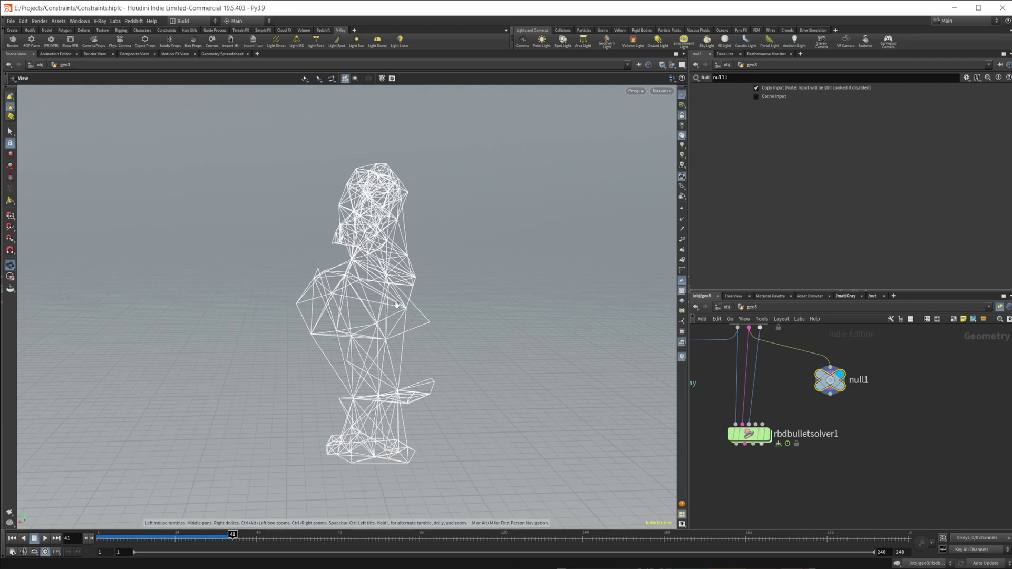
pyautogui.moveTo(395, 305); pyautogui.dragTo(401, 257)
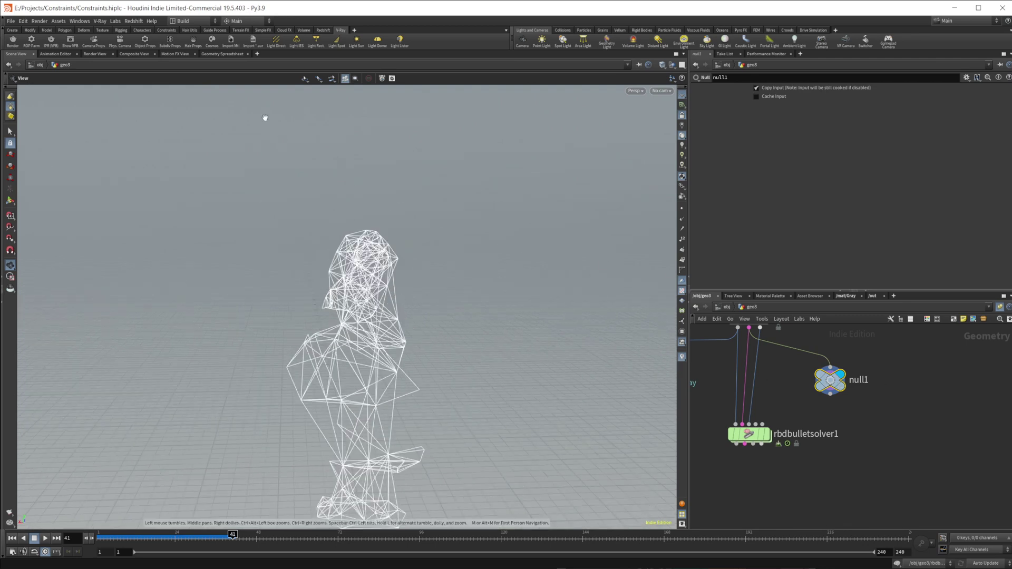
pyautogui.click(222, 53)
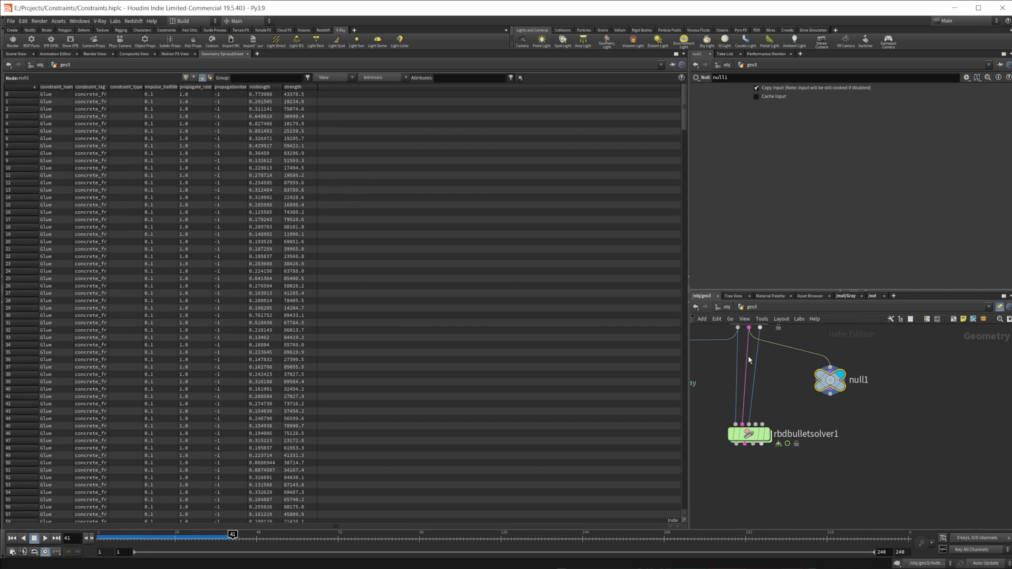
# Set the primary strength of the material fracture's glue constraints to 0.
pyautogui.moveTo(752, 360); pyautogui.dragTo(766, 410, button='middle')
pyautogui.click(762, 363)
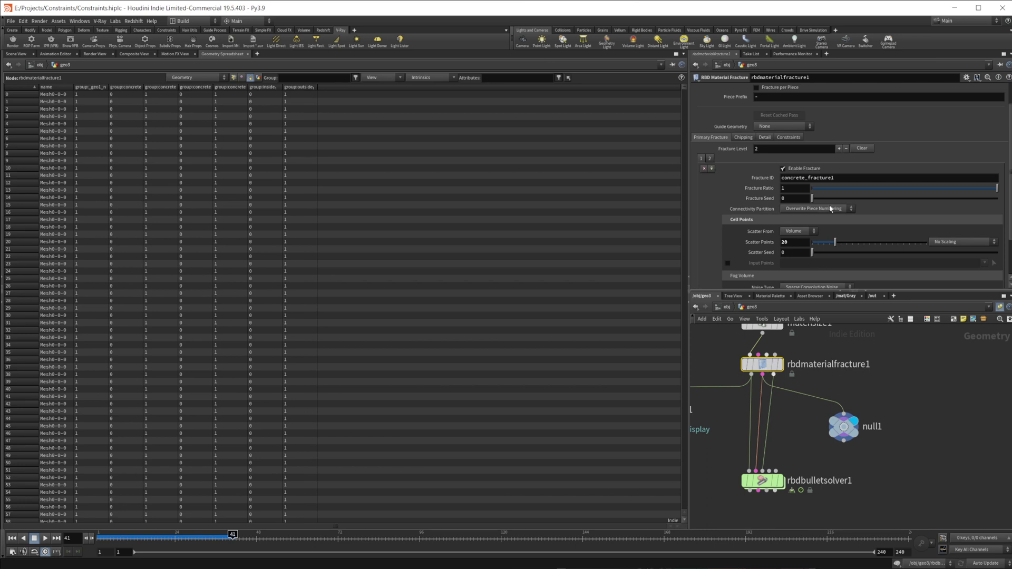
pyautogui.click(798, 138)
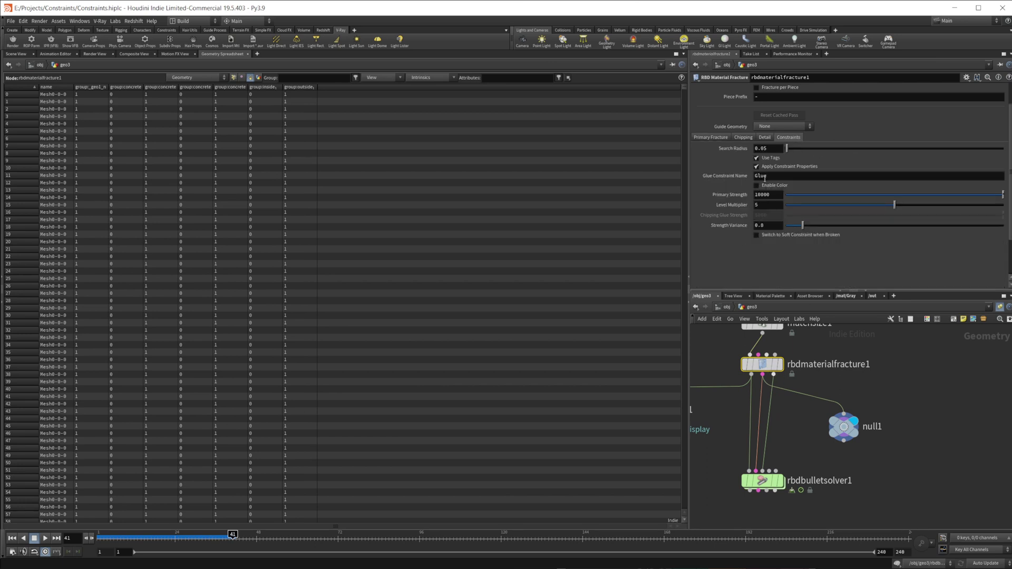
pyautogui.click(772, 148)
pyautogui.doubleClick(771, 195)
pyautogui.write('0')
pyautogui.press('Return')
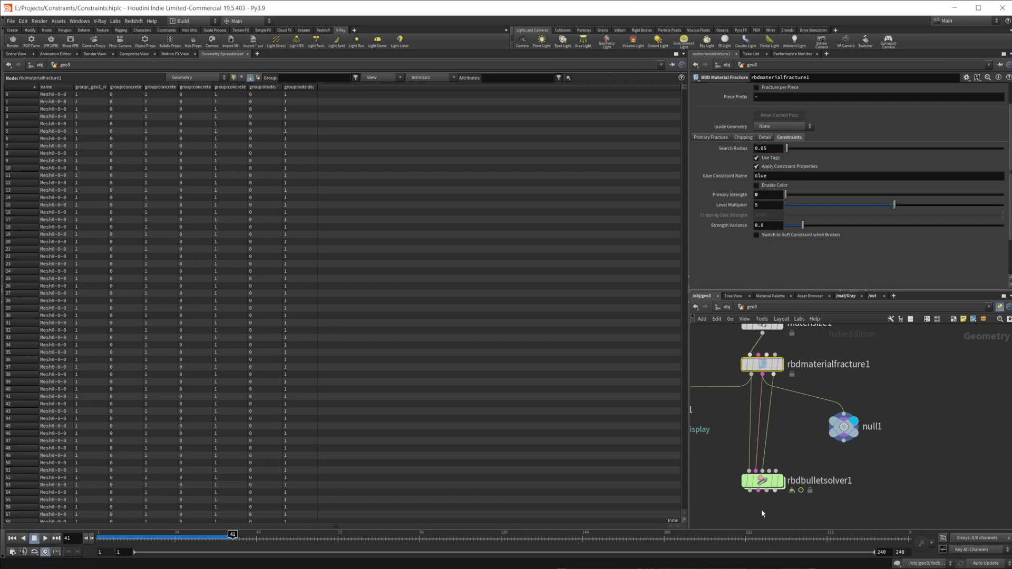
# Display the RBD Bullet Solver in the viewport, play the simulation from the first frame to about frame 37, and inspect the collapsing bust.
pyautogui.click(767, 482)
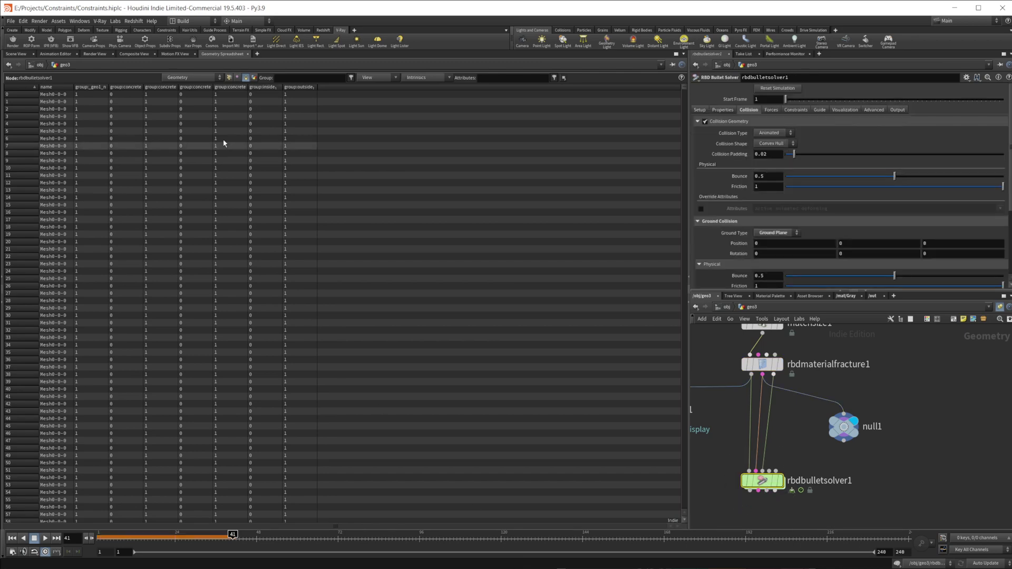
pyautogui.click(16, 54)
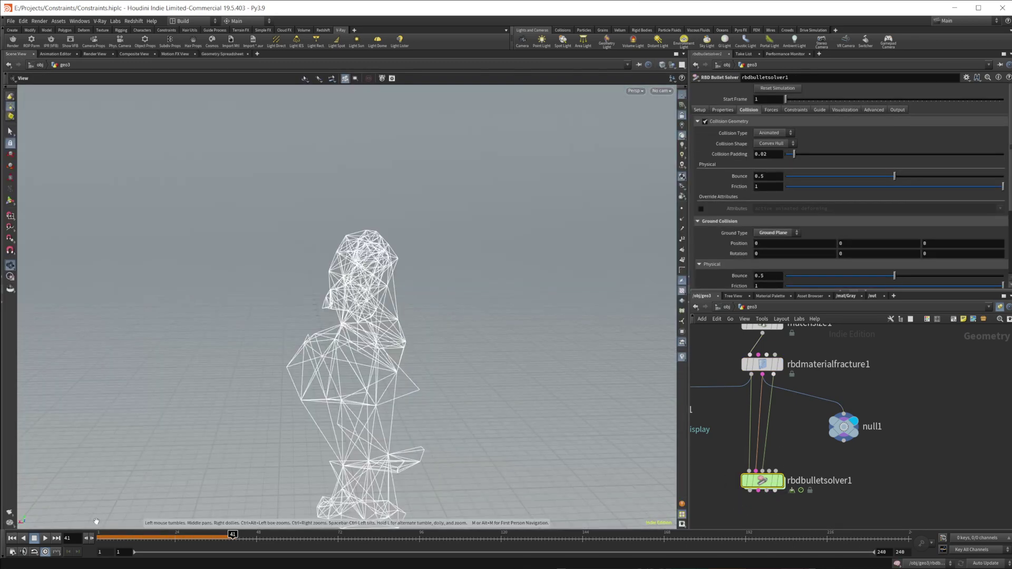
pyautogui.click(12, 539)
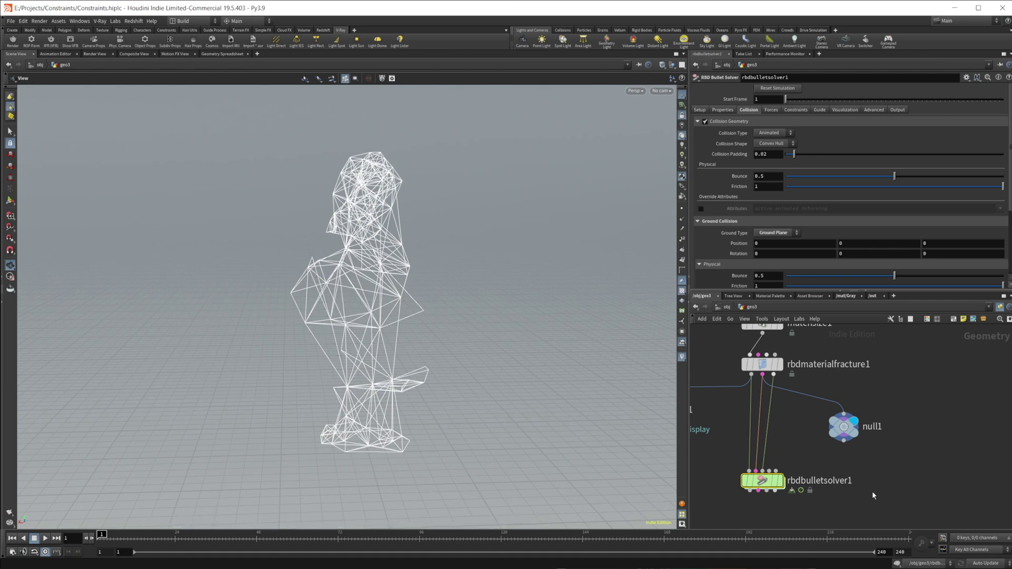
pyautogui.click(780, 481)
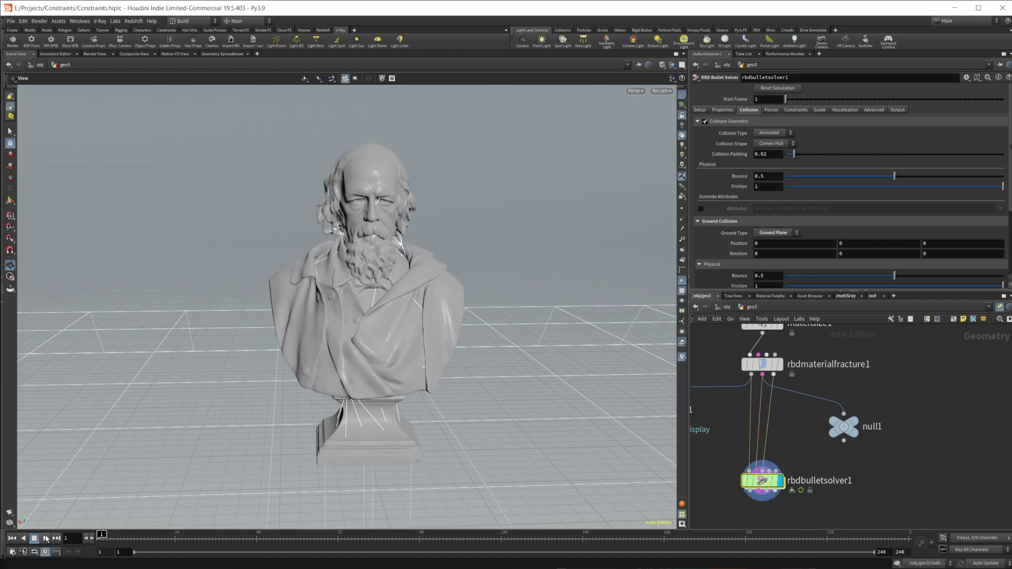
pyautogui.click(46, 538)
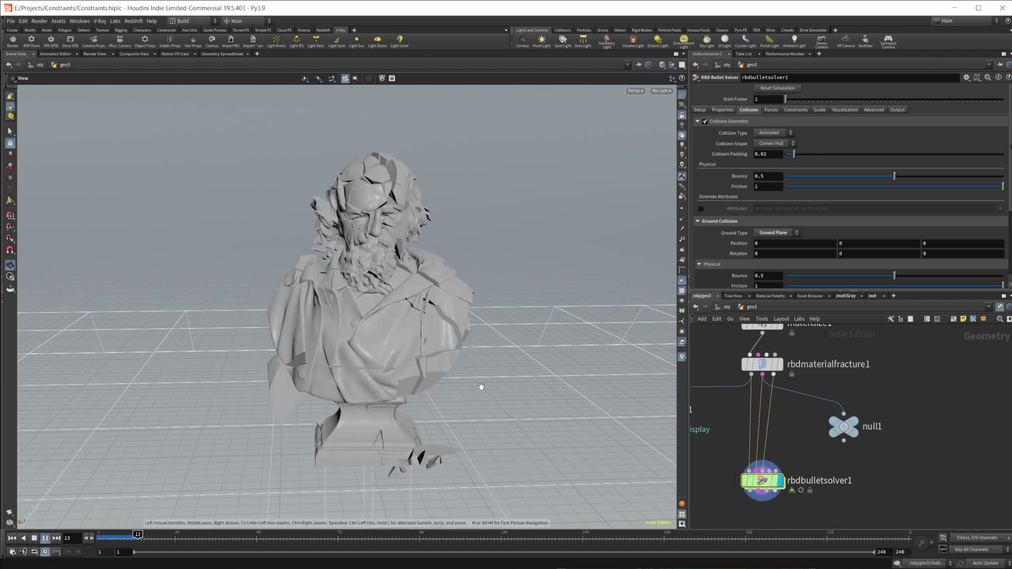
pyautogui.click(34, 540)
pyautogui.moveTo(462, 413); pyautogui.dragTo(318, 396)
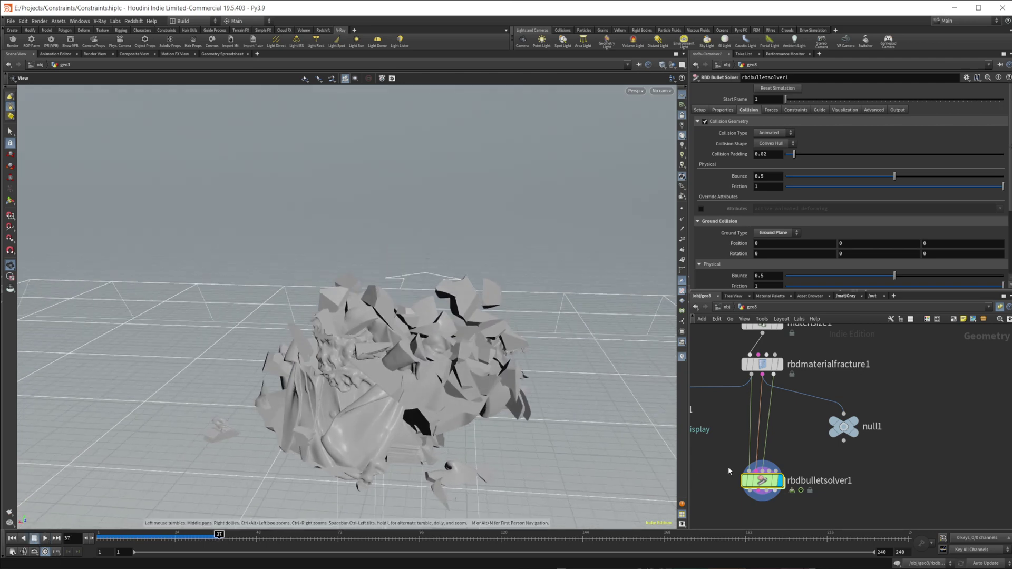
# Display the Null node and check the fracture's constraint attributes in the Geometry Spreadsheet.
pyautogui.click(845, 436)
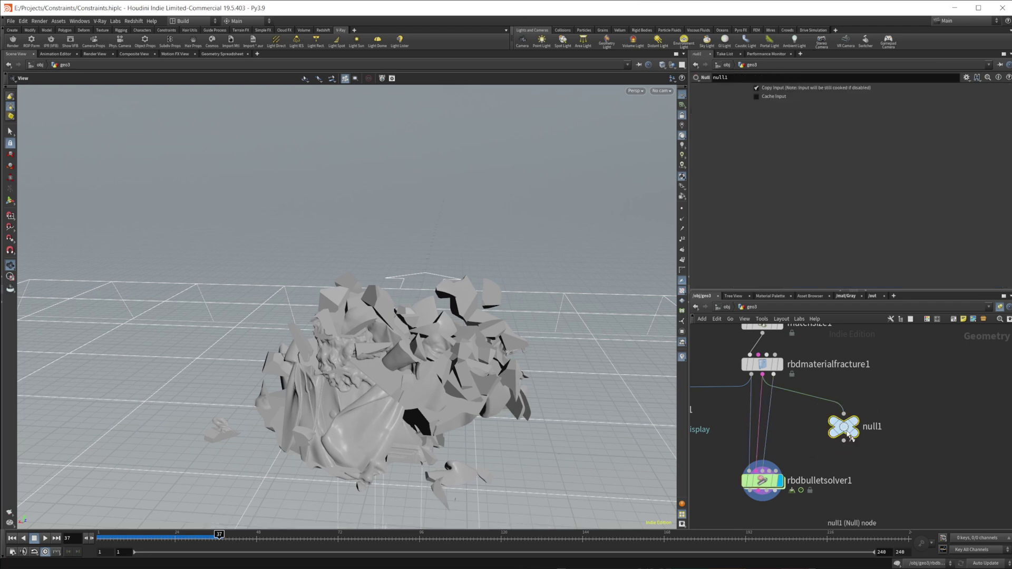
pyautogui.press('r')
pyautogui.click(222, 54)
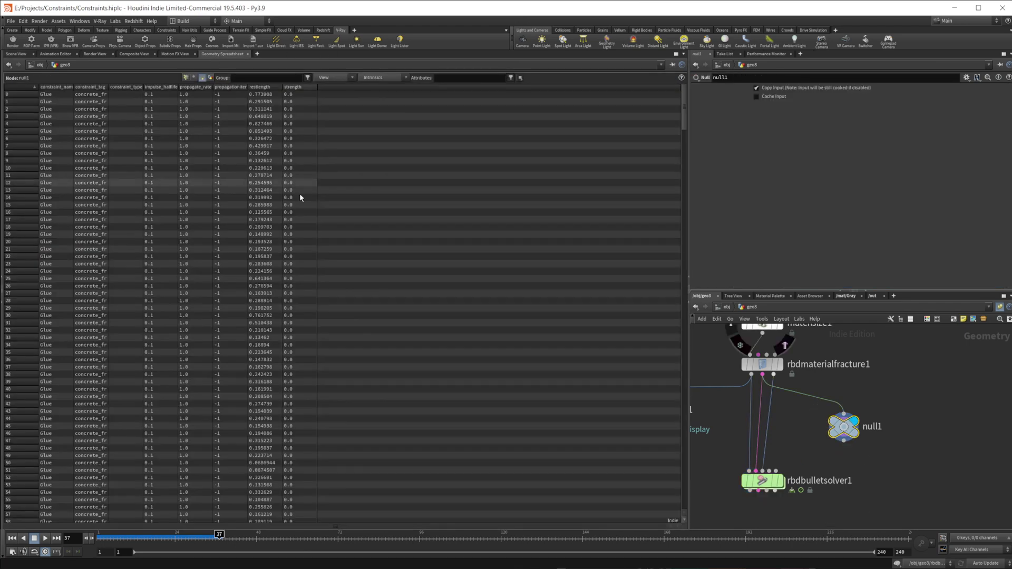
# Move the Null node below the RBD Bullet Solver and feed it the solver's constraint geometry output.
pyautogui.moveTo(858, 477); pyautogui.dragTo(854, 391, button='middle')
pyautogui.press('l')
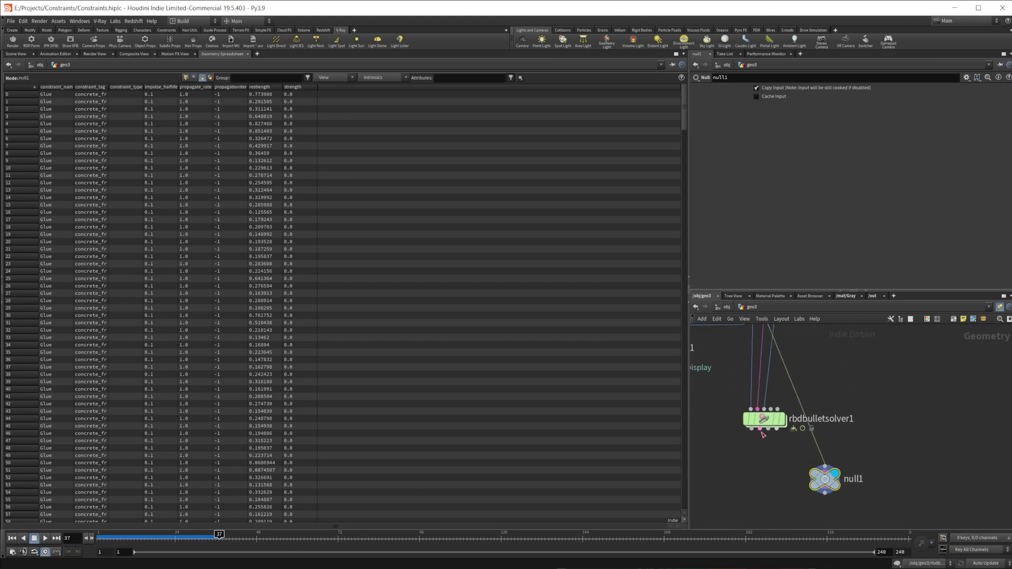
pyautogui.moveTo(760, 430); pyautogui.dragTo(825, 472)
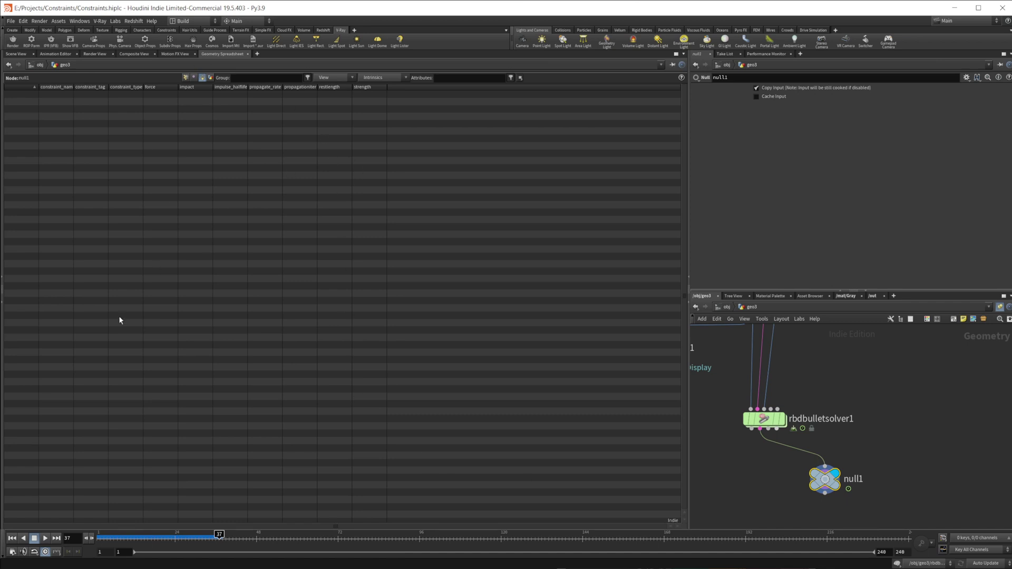
# Compare the solver's constraints at frames 2 and 4, first in the Geometry Spreadsheet and again in the viewport.
pyautogui.click(107, 535)
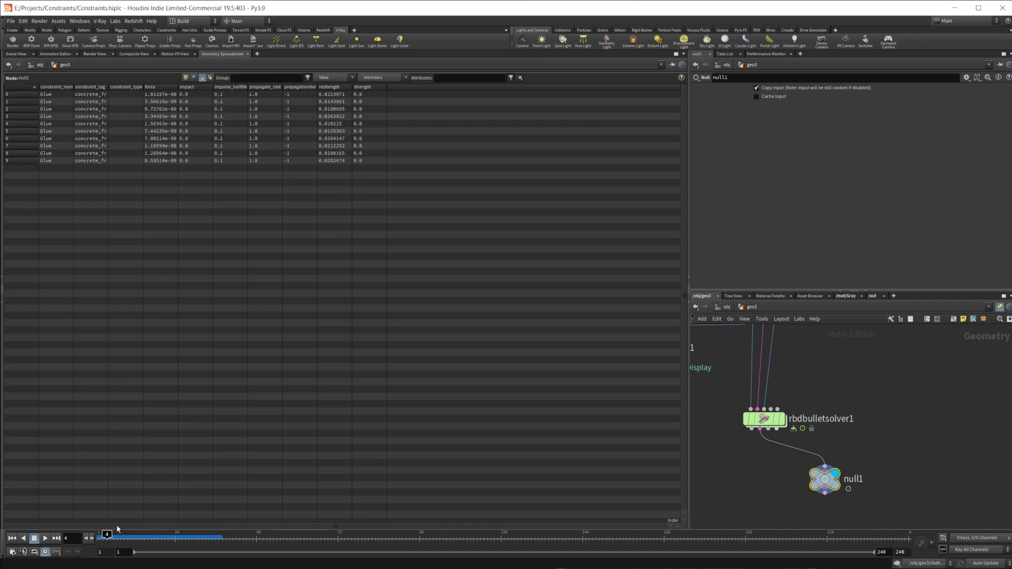
pyautogui.moveTo(107, 535); pyautogui.dragTo(102, 535)
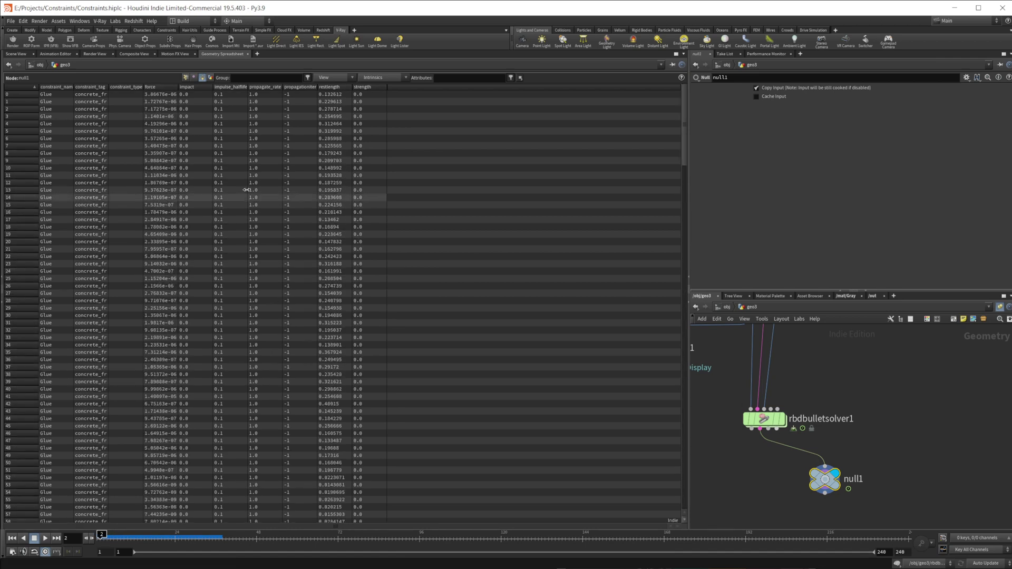
pyautogui.click(107, 536)
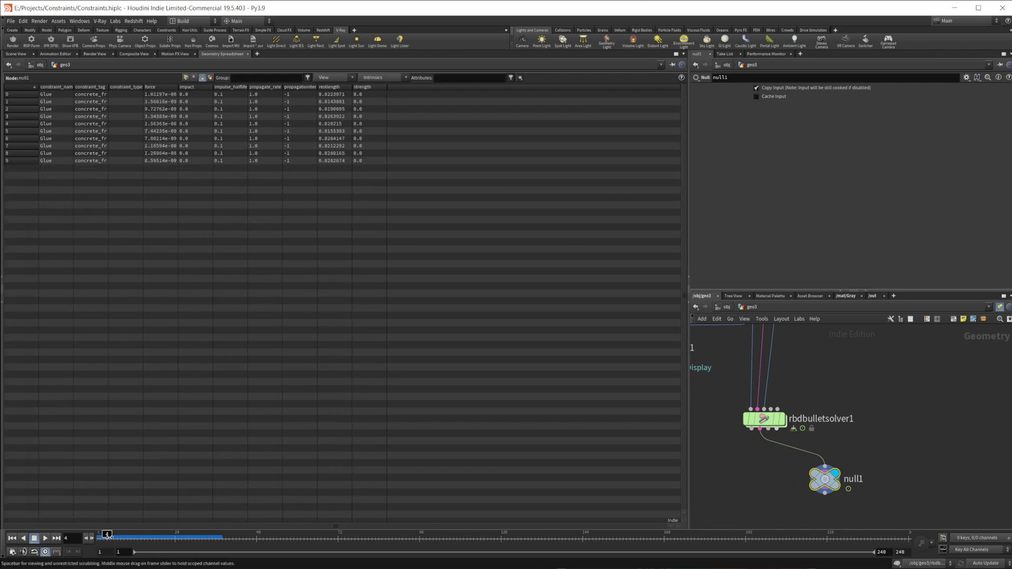
pyautogui.click(17, 54)
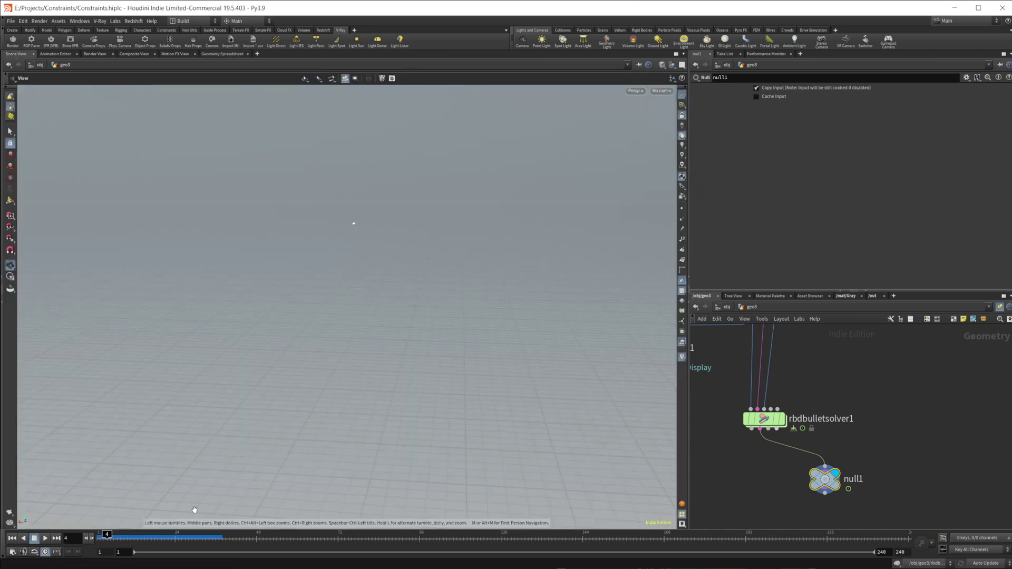
pyautogui.click(100, 536)
pyautogui.click(100, 535)
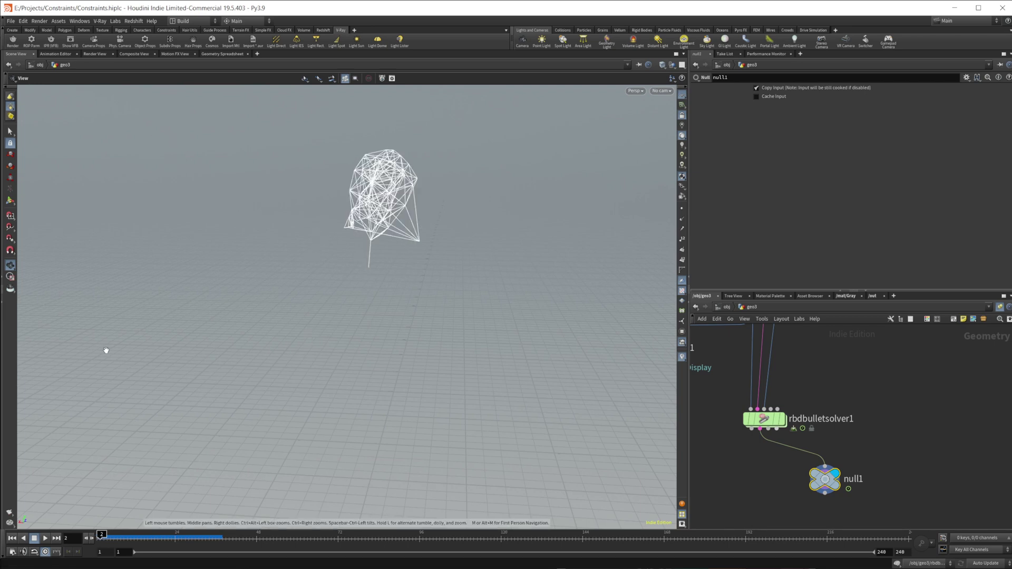
# Return to the first frame and display the RBD Bullet Solver.
pyautogui.click(12, 538)
pyautogui.moveTo(850, 420); pyautogui.dragTo(847, 477, button='middle')
pyautogui.click(763, 477)
pyautogui.click(779, 478)
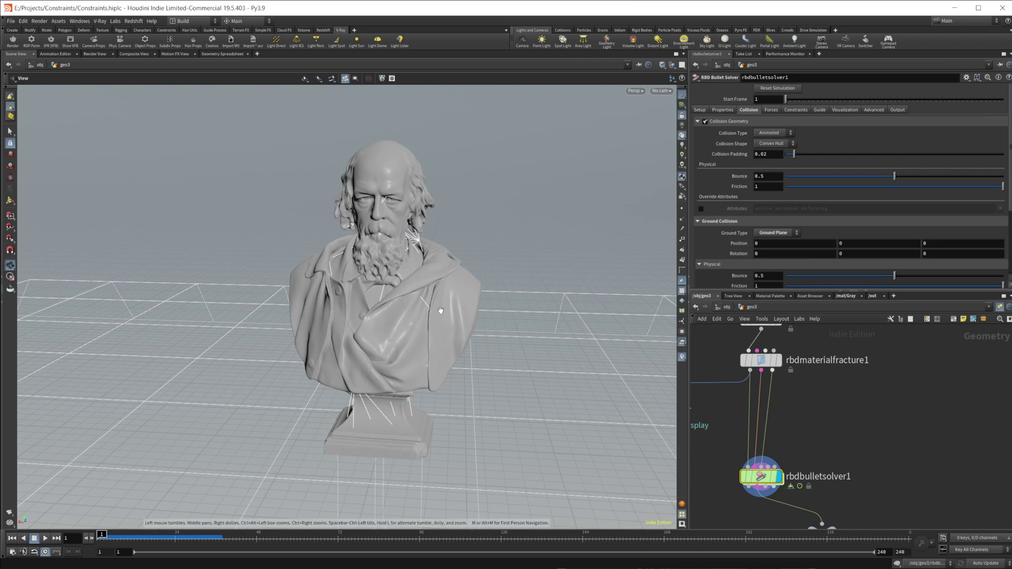
# Add a Color node and wire it between the material fracture's constraint output and the bullet solver's constraint input.
pyautogui.press('Tab')
pyautogui.write('sp')
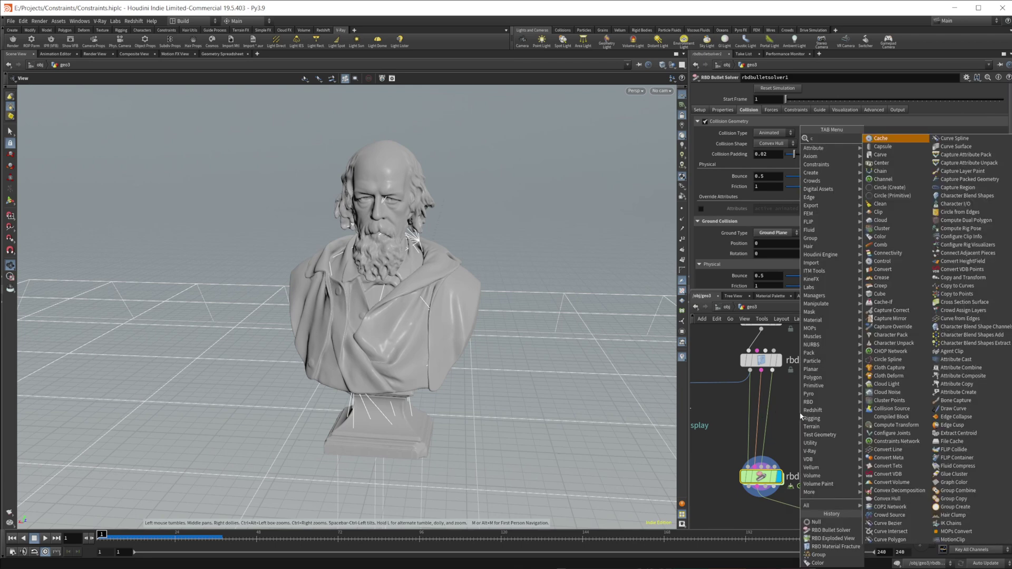
pyautogui.press('Return')
pyautogui.click(799, 413)
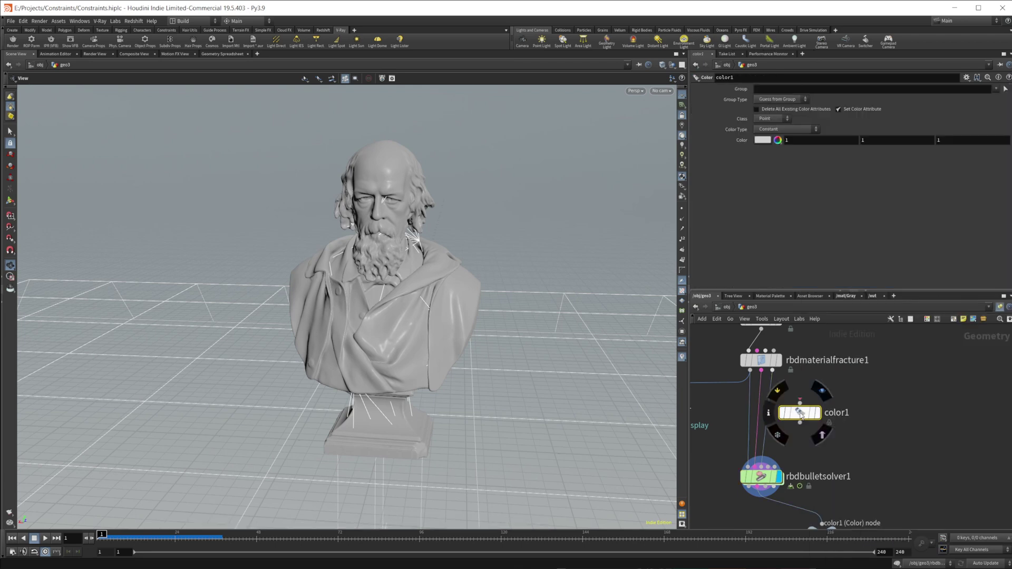
pyautogui.moveTo(800, 423); pyautogui.dragTo(754, 467)
pyautogui.moveTo(734, 494); pyautogui.dragTo(772, 383, button='middle')
pyautogui.scroll(-3, 789, 409)
pyautogui.moveTo(768, 382); pyautogui.dragTo(883, 468)
pyautogui.moveTo(798, 389); pyautogui.dragTo(798, 432)
pyautogui.scroll(4, 843, 381)
# Set the Color node to black and its class to Primitive.
pyautogui.click(795, 387)
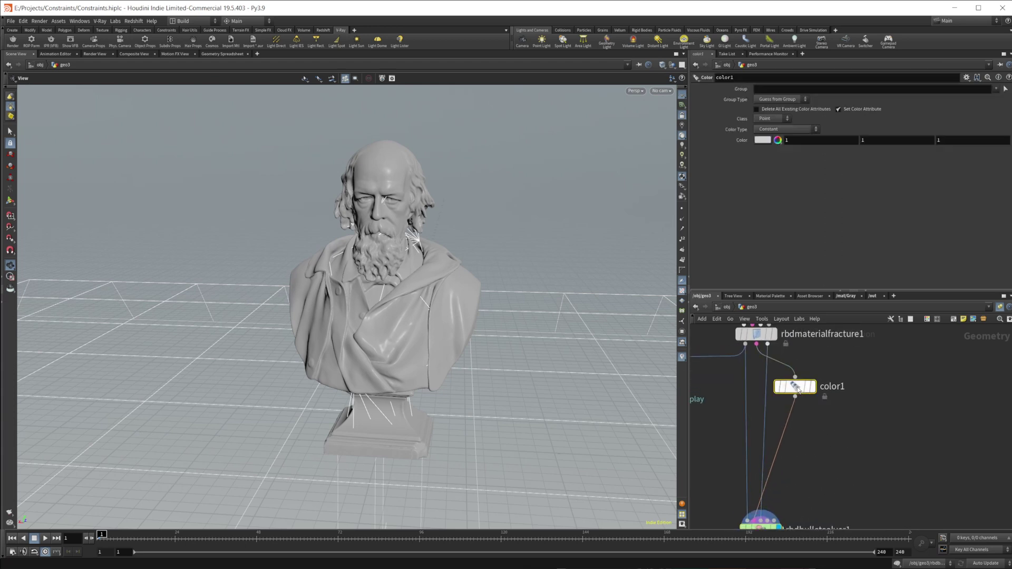
pyautogui.click(771, 140)
pyautogui.click(663, 161)
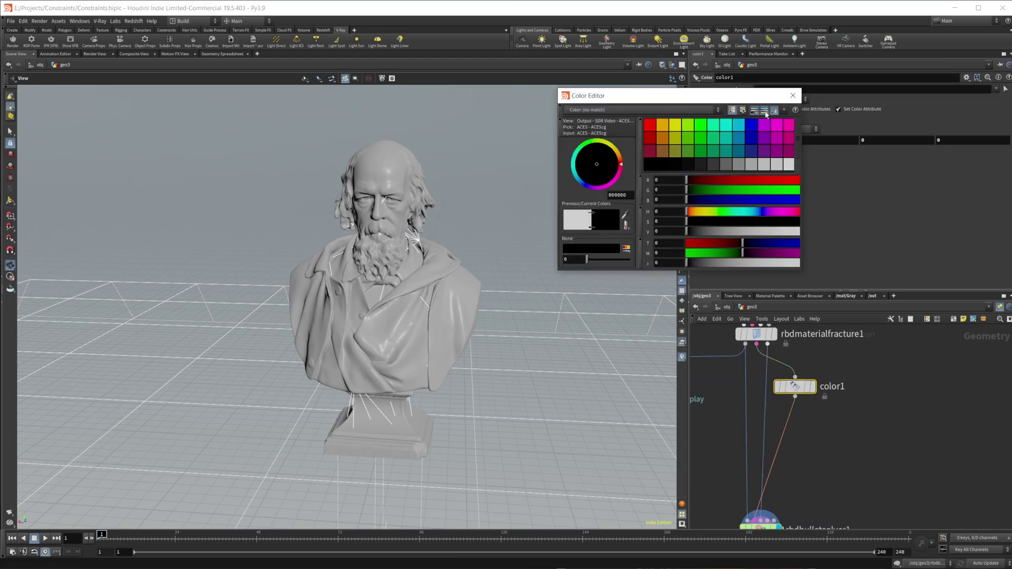
pyautogui.click(793, 95)
pyautogui.click(773, 118)
pyautogui.click(770, 139)
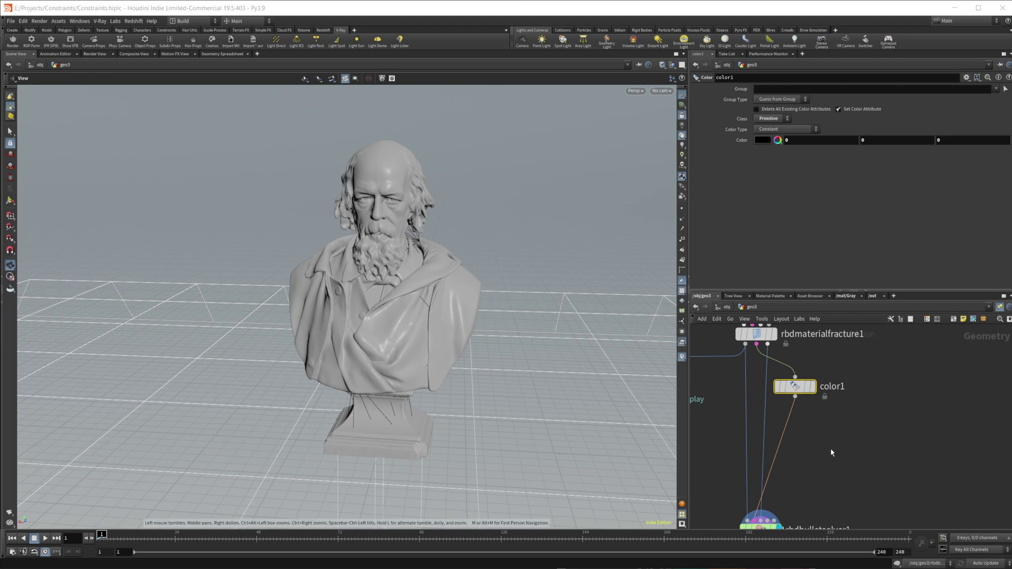
# Duplicate the Color node directly below the original in the constraint chain and set the copy's color to white.
pyautogui.keyDown('alt'); pyautogui.moveTo(795, 387); pyautogui.dragTo(795, 435); pyautogui.keyUp('alt')
pyautogui.click(765, 140)
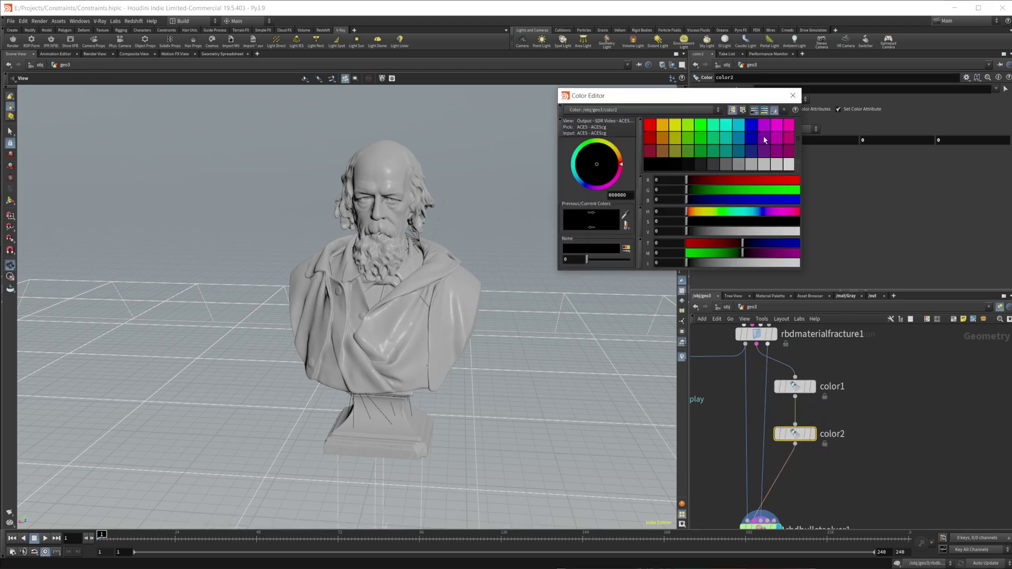
pyautogui.click(789, 164)
pyautogui.click(793, 96)
# Assign the constraint lines around the bust's head as the group of the white Color node.
pyautogui.click(1006, 89)
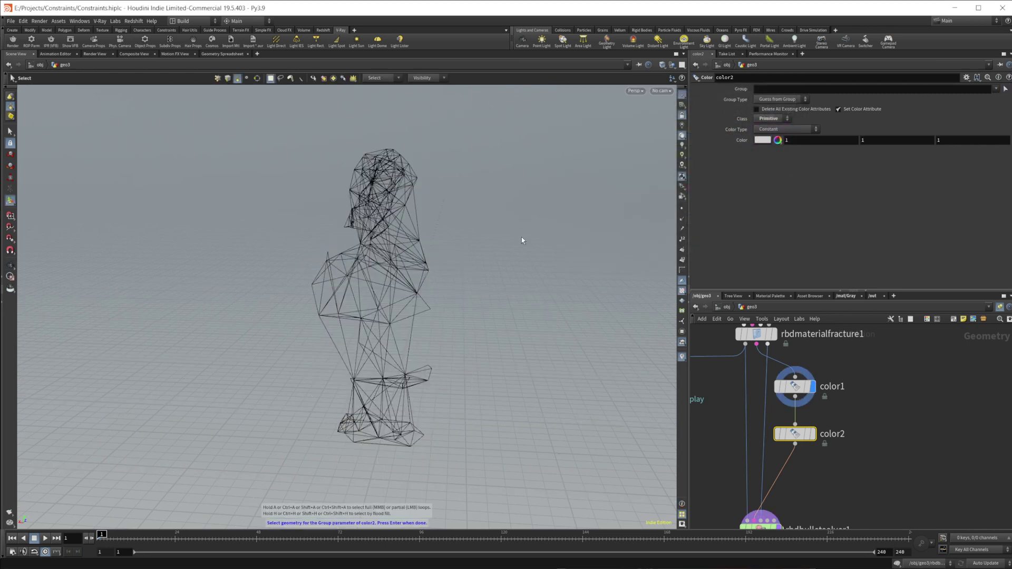
pyautogui.moveTo(330, 124)
pyautogui.mouseDown()
pyautogui.moveTo(463, 236)
pyautogui.moveTo(475, 231)
pyautogui.mouseUp()
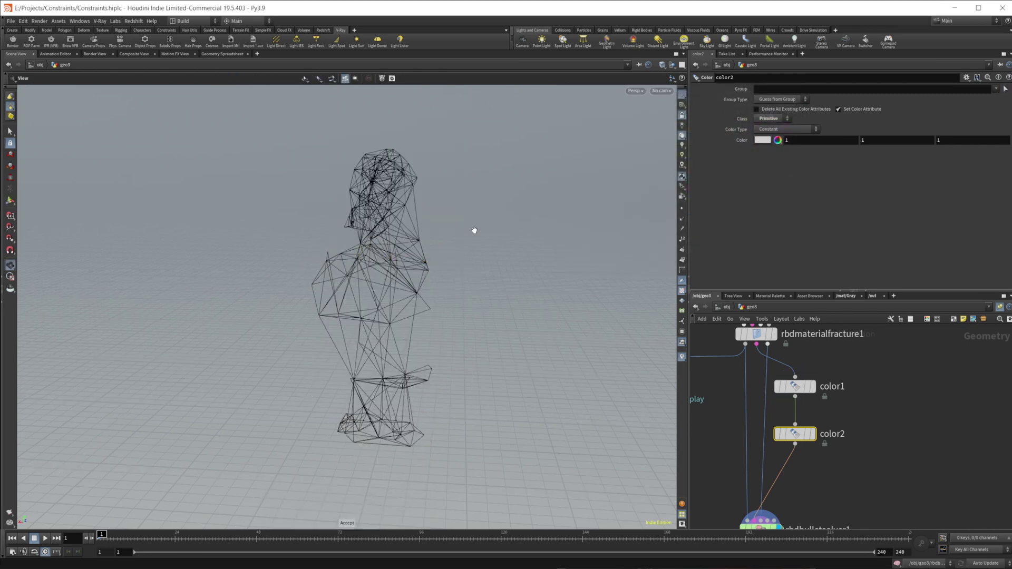
pyautogui.press('Return')
pyautogui.moveTo(359, 370); pyautogui.dragTo(414, 377)
# Enter the bullet solver's forces network and add a Geometry Wrangle node.
pyautogui.moveTo(883, 440); pyautogui.dragTo(884, 366, button='middle')
pyautogui.click(762, 454)
pyautogui.doubleClick(763, 454)
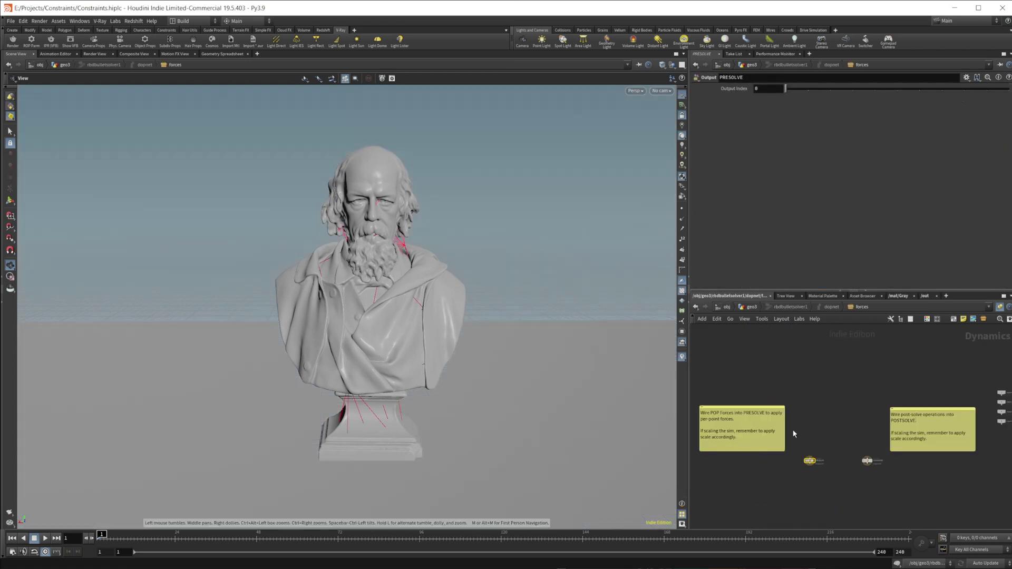
pyautogui.press('Tab')
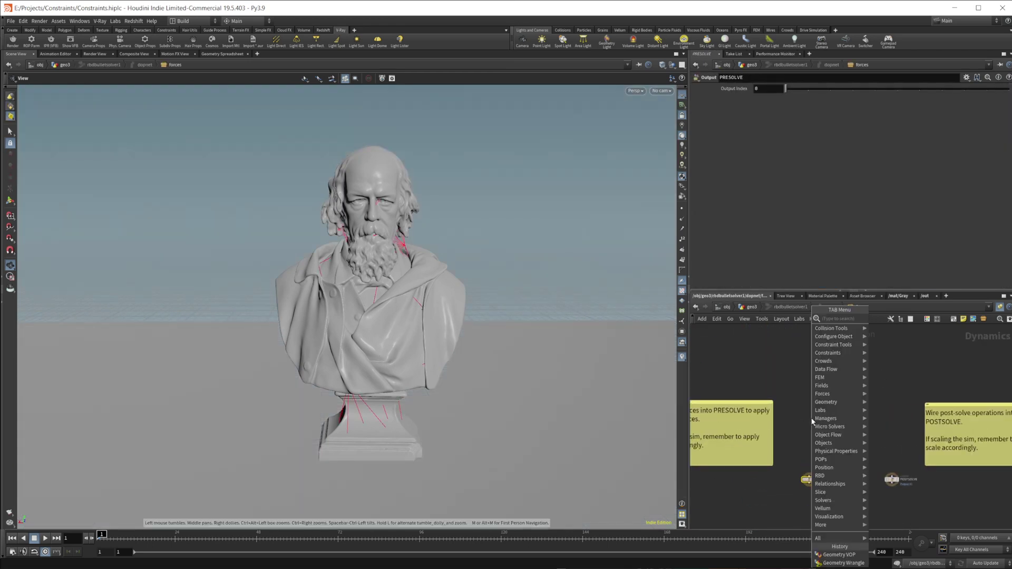
pyautogui.write('wra')
pyautogui.press('Return')
pyautogui.click(816, 416)
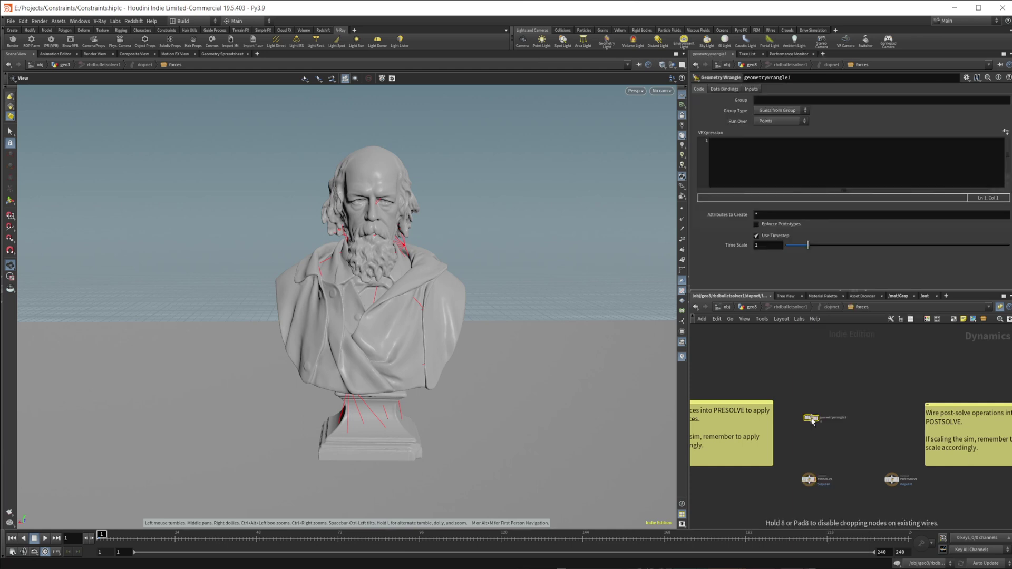
# Connect the Geometry Wrangle's output to the PRESOLVE output node.
pyautogui.scroll(3, 820, 417)
pyautogui.moveTo(821, 415); pyautogui.dragTo(818, 425)
pyautogui.moveTo(830, 455); pyautogui.dragTo(791, 413, button='middle')
pyautogui.moveTo(777, 384); pyautogui.dragTo(776, 465)
pyautogui.moveTo(813, 420); pyautogui.dragTo(810, 435, button='middle')
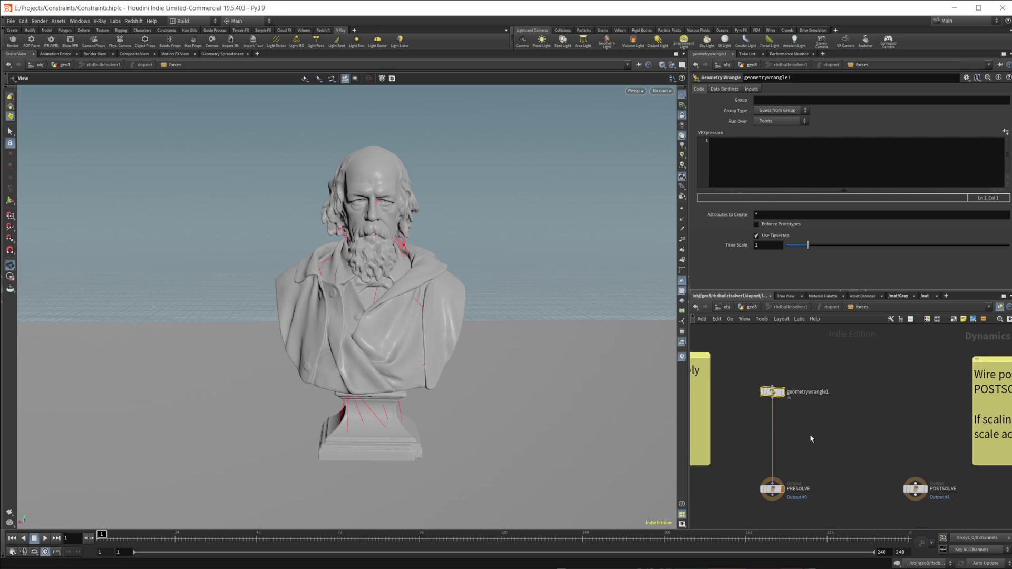
# Back in the geo3 network, reset the material fracture's primary glue strength to its default of 10000.
pyautogui.click(750, 312)
pyautogui.click(772, 377)
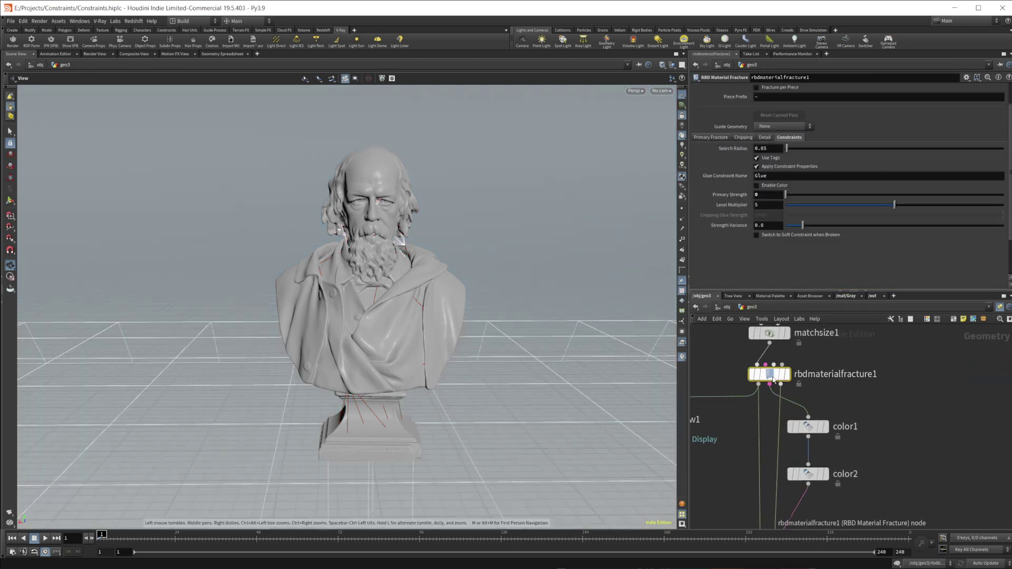
pyautogui.keyDown('ctrl'); pyautogui.middleClick(730, 197); pyautogui.keyUp('ctrl')
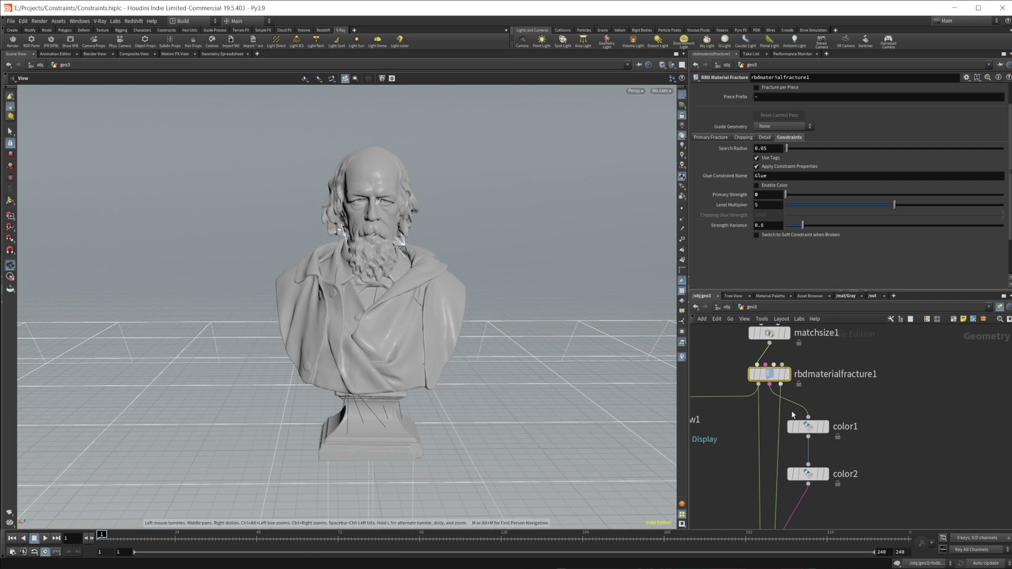
pyautogui.moveTo(844, 487); pyautogui.dragTo(846, 365, button='middle')
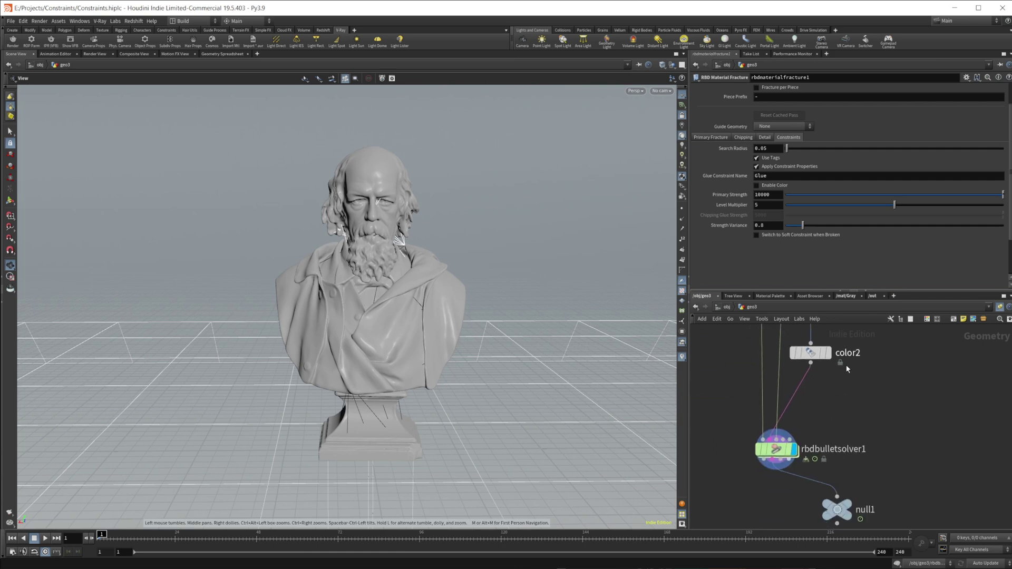
# Re-enter the bullet solver's forces network and bind the Geometry Wrangle's geometry to ConstraintGeometry.
pyautogui.doubleClick(775, 450)
pyautogui.moveTo(797, 414); pyautogui.dragTo(808, 433, button='middle')
pyautogui.scroll(3, 809, 432)
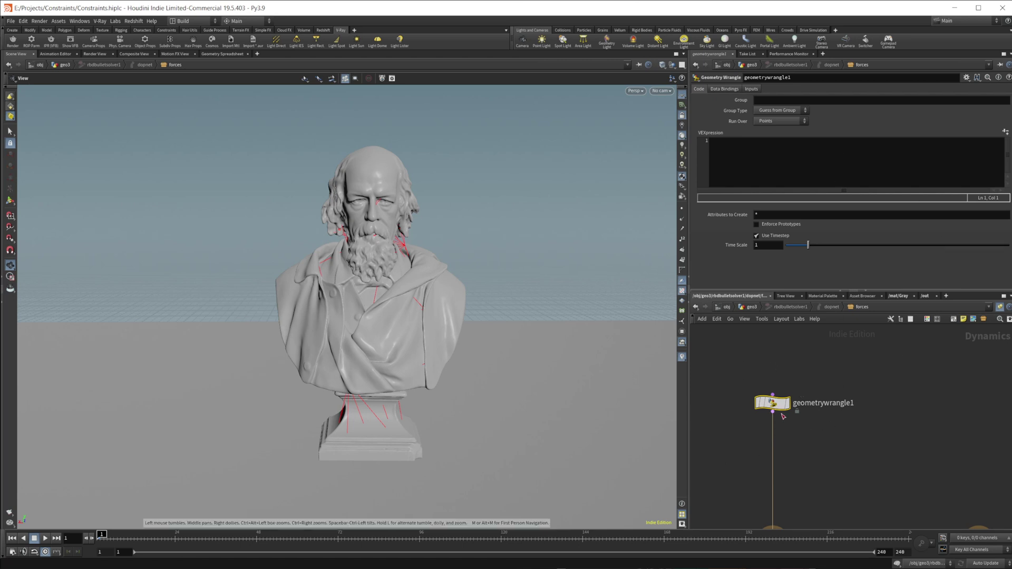
pyautogui.click(729, 90)
pyautogui.click(755, 100)
pyautogui.write('ConstraintGeometry')
pyautogui.press('Return')
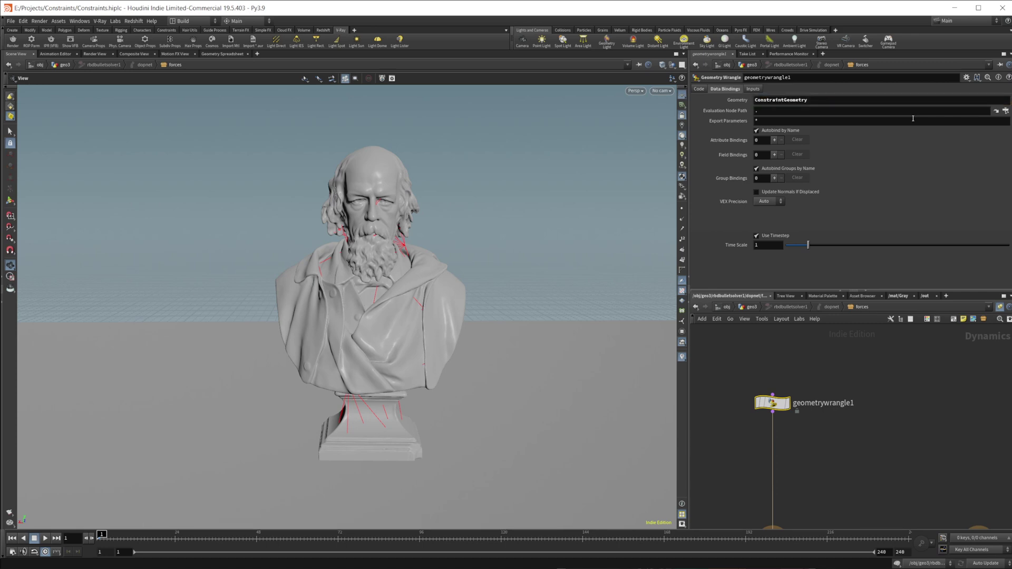
pyautogui.click(699, 89)
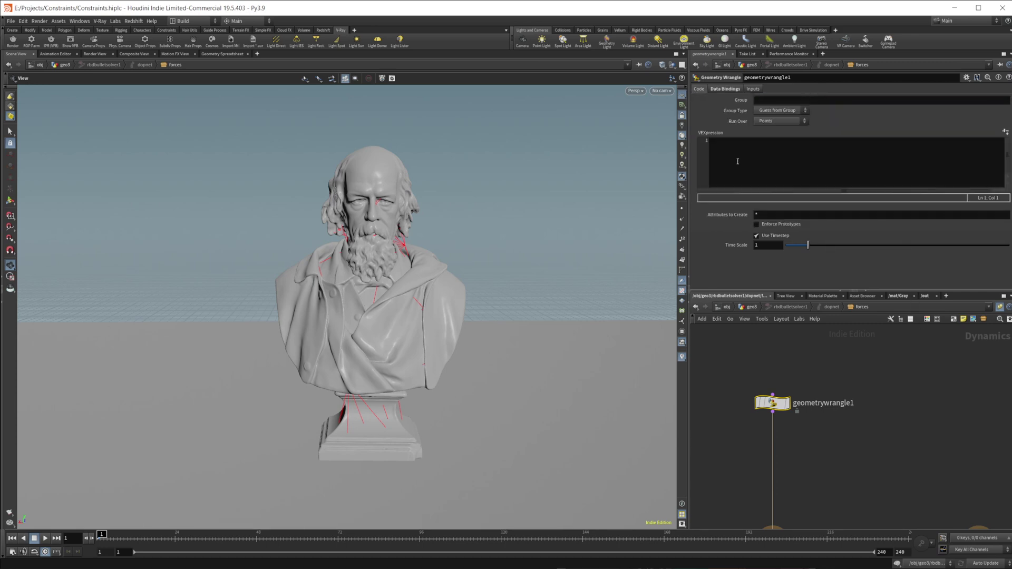
pyautogui.click(730, 162)
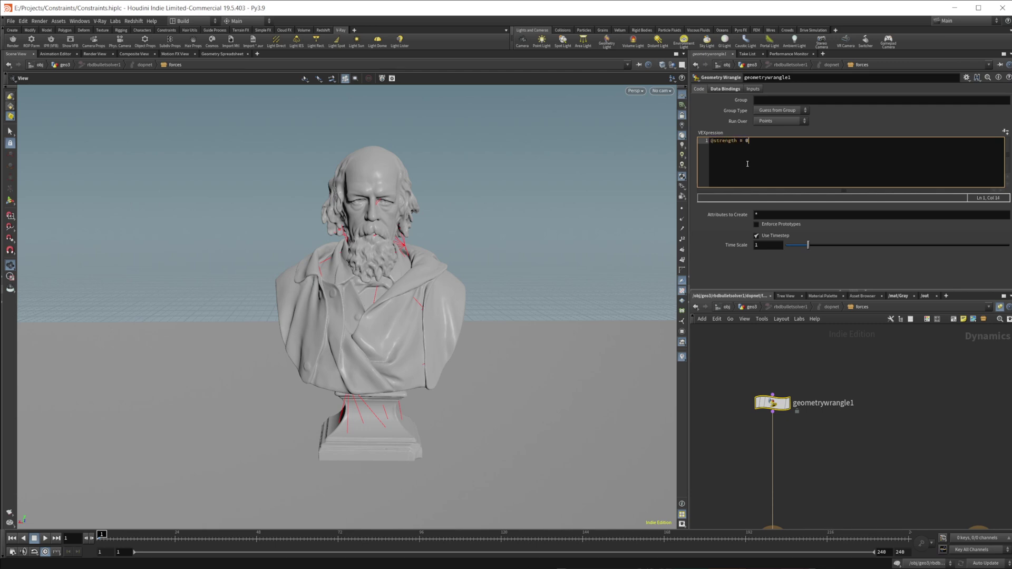
pyautogui.click(46, 540)
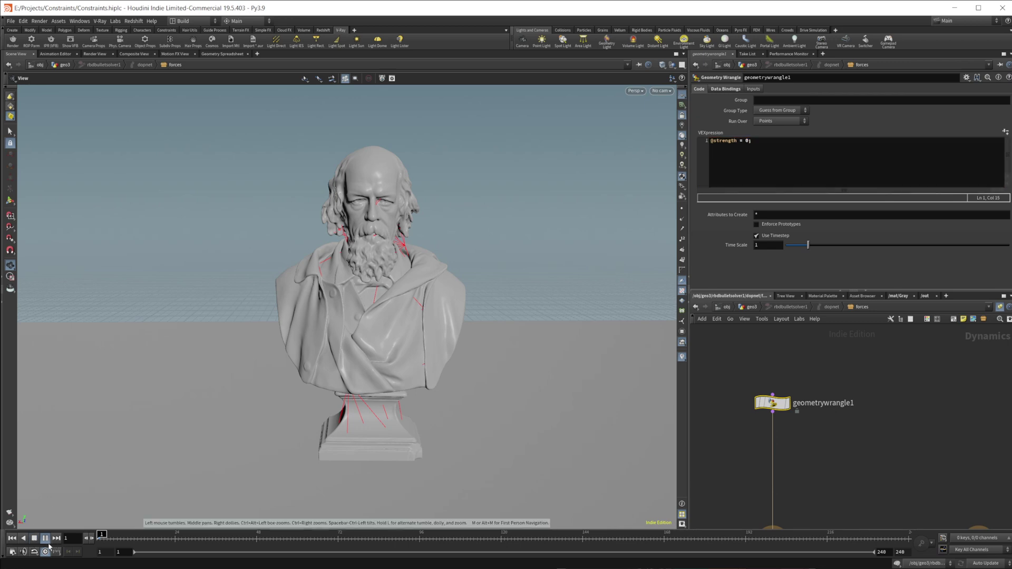
pyautogui.click(12, 539)
# Set the Geometry Wrangle to run over Primitives, replay the simulation, and return to frame 1.
pyautogui.click(774, 121)
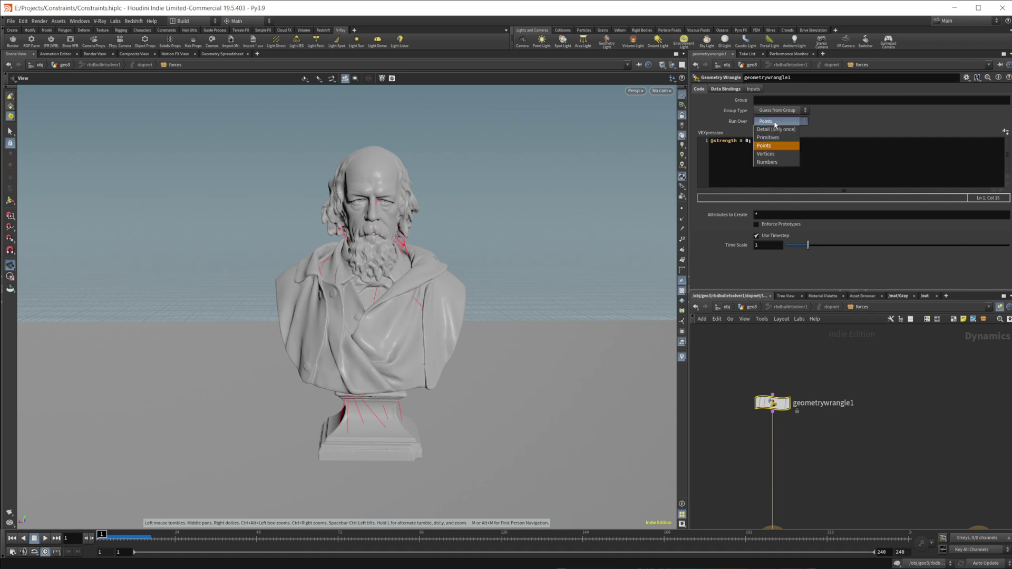
pyautogui.click(779, 133)
pyautogui.moveTo(383, 333); pyautogui.dragTo(357, 361, button='right')
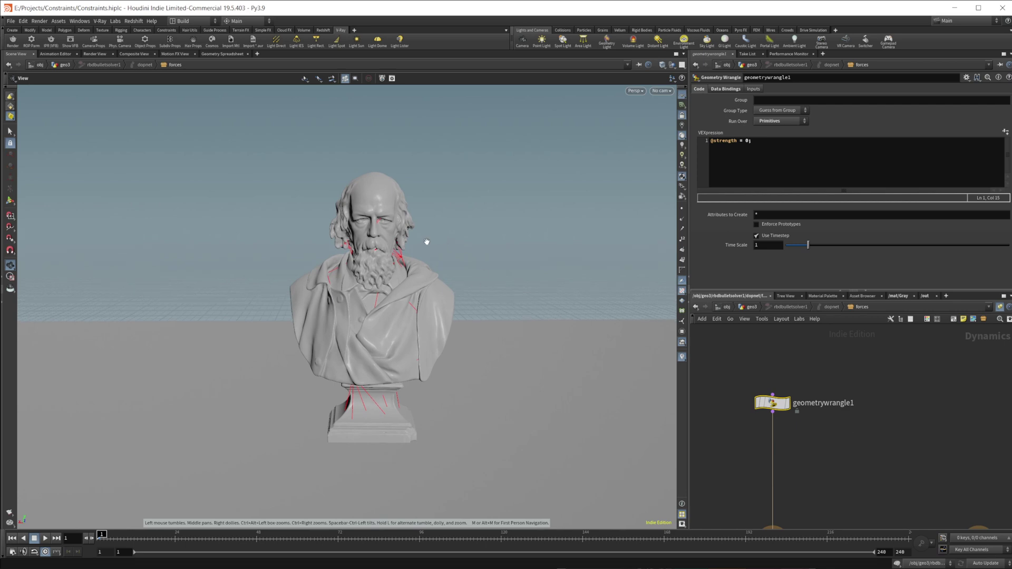
pyautogui.click(46, 538)
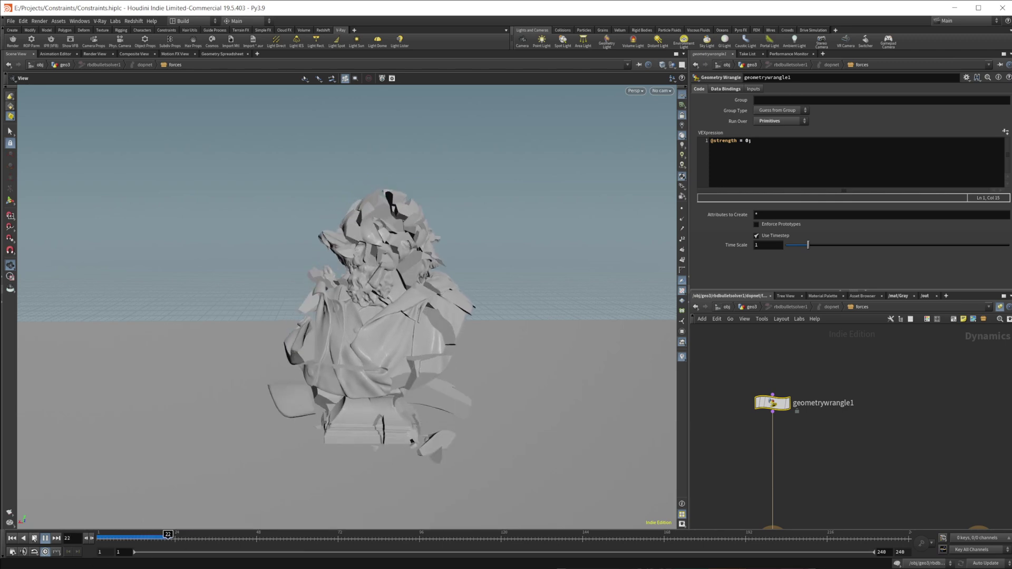
pyautogui.press('Escape')
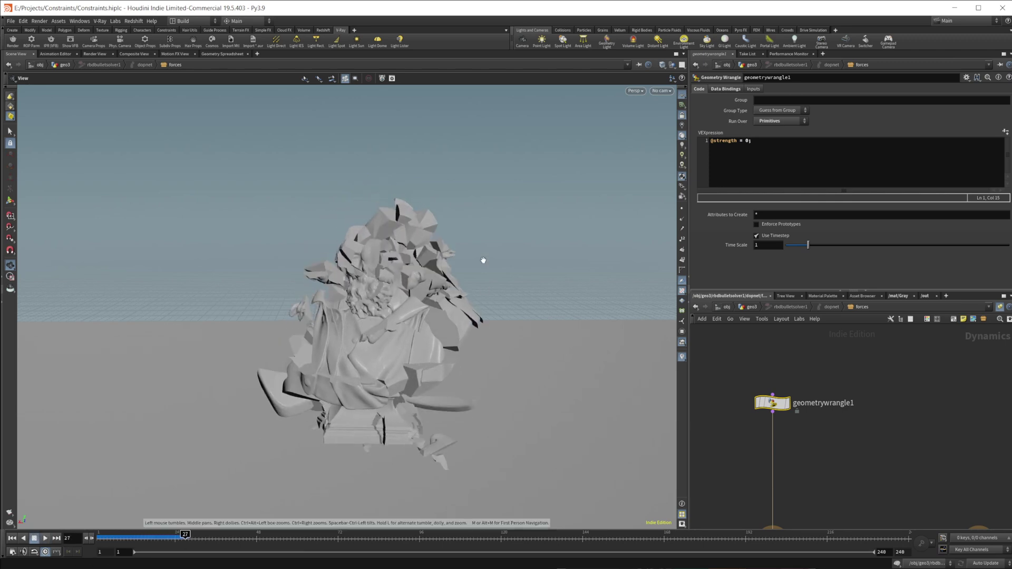
pyautogui.click(12, 538)
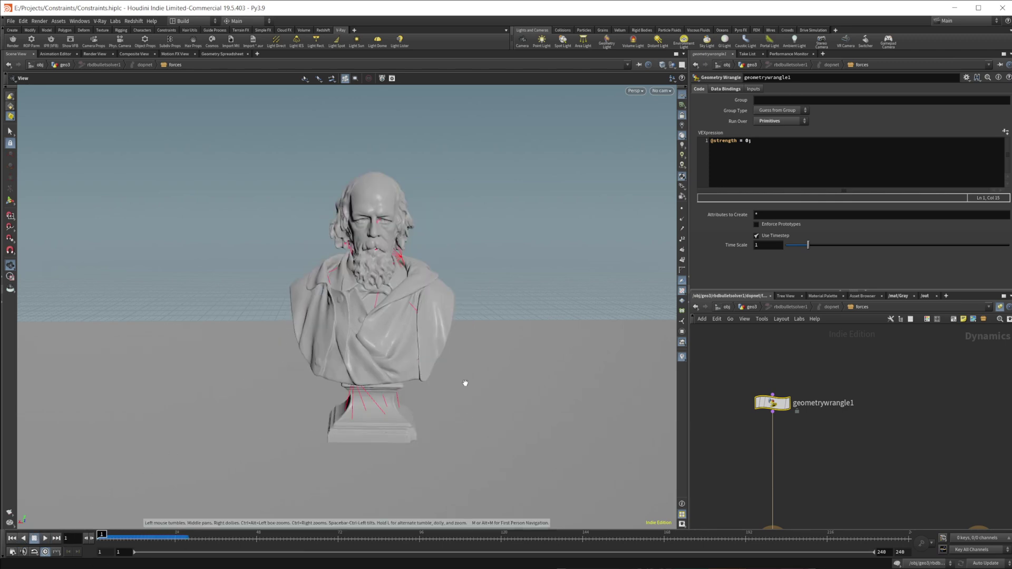
pyautogui.click(713, 143)
pyautogui.press('Return')
pyautogui.press('Up')
pyautogui.write('if(@')
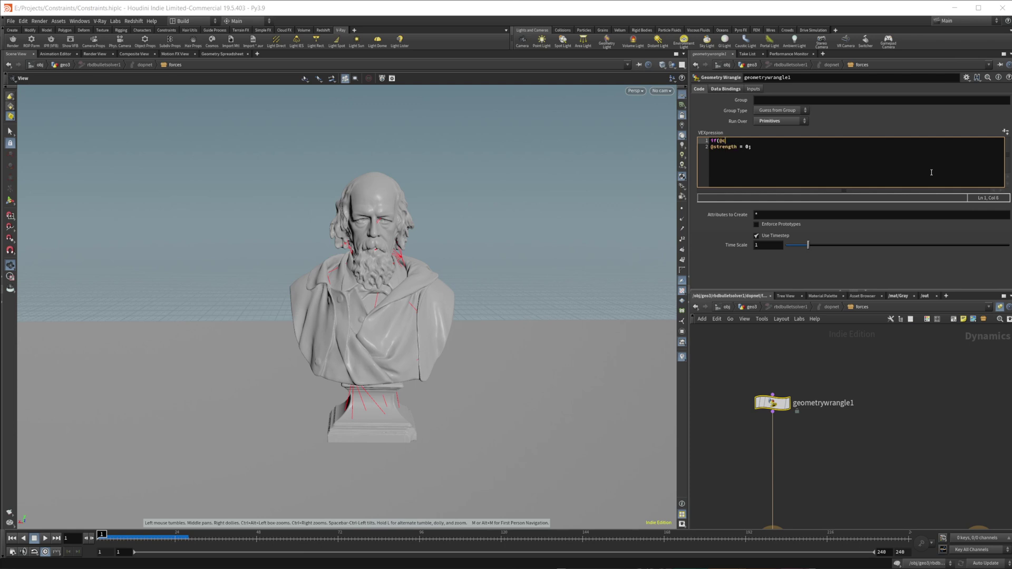
pyautogui.write('Cd.r == 0){')
pyautogui.press('Down')
pyautogui.press('Return')
pyautogui.write('}')
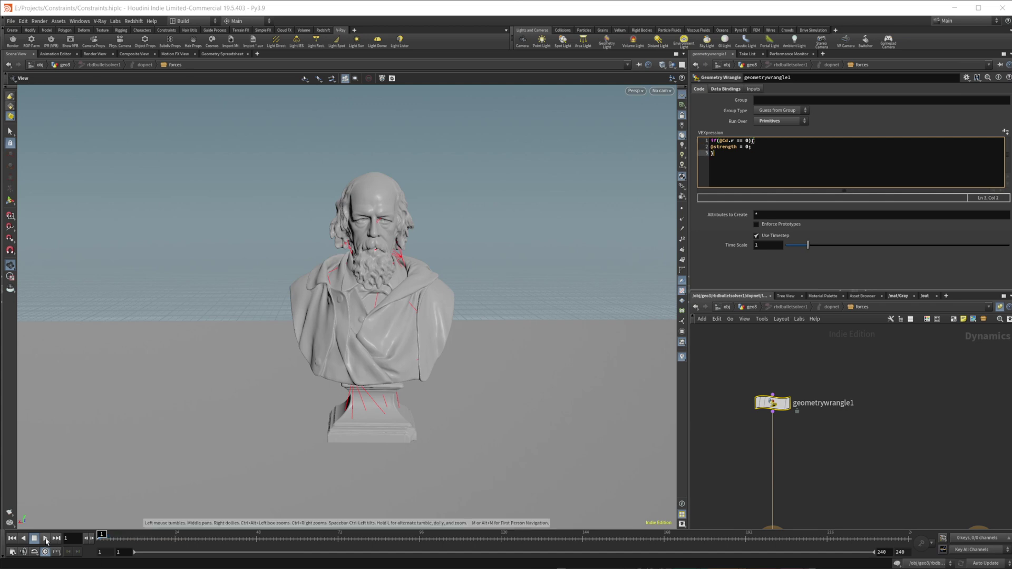
# Play the simulation with the color condition and inspect the broken pieces.
pyautogui.click(45, 538)
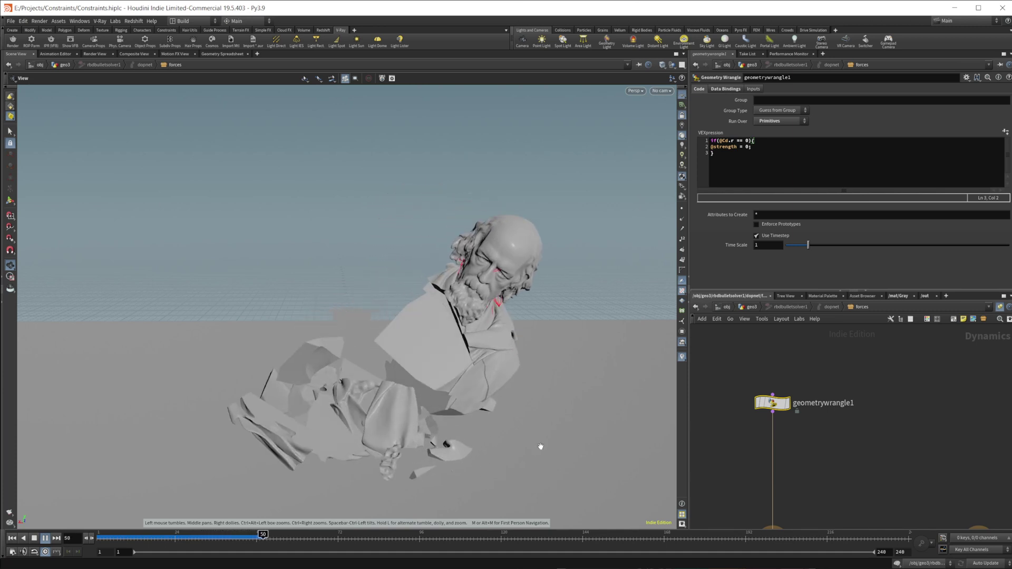
pyautogui.click(35, 539)
pyautogui.moveTo(458, 422); pyautogui.dragTo(403, 450, button='right')
pyautogui.moveTo(402, 450); pyautogui.dragTo(367, 415, button='middle')
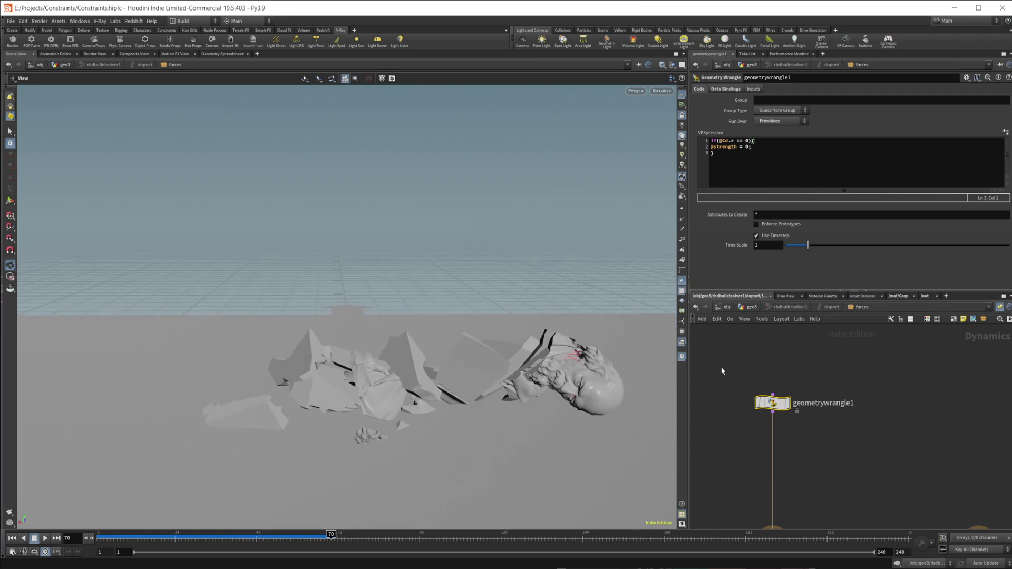
# Back in the geo3 network, display null1 and scrub the timeline to examine the simulated constraints.
pyautogui.click(752, 307)
pyautogui.moveTo(841, 459); pyautogui.dragTo(828, 377, button='middle')
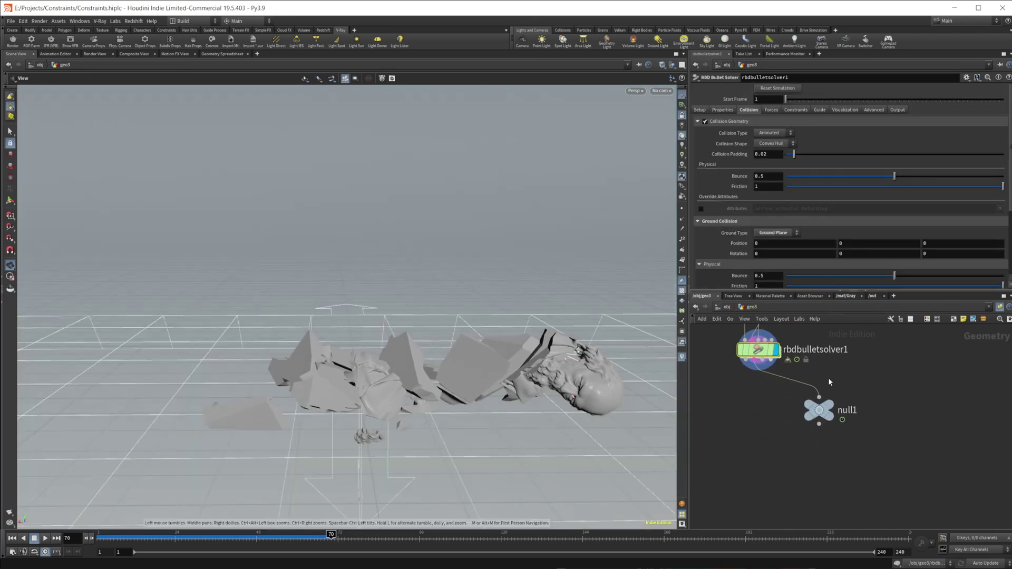
pyautogui.click(819, 414)
pyautogui.click(830, 405)
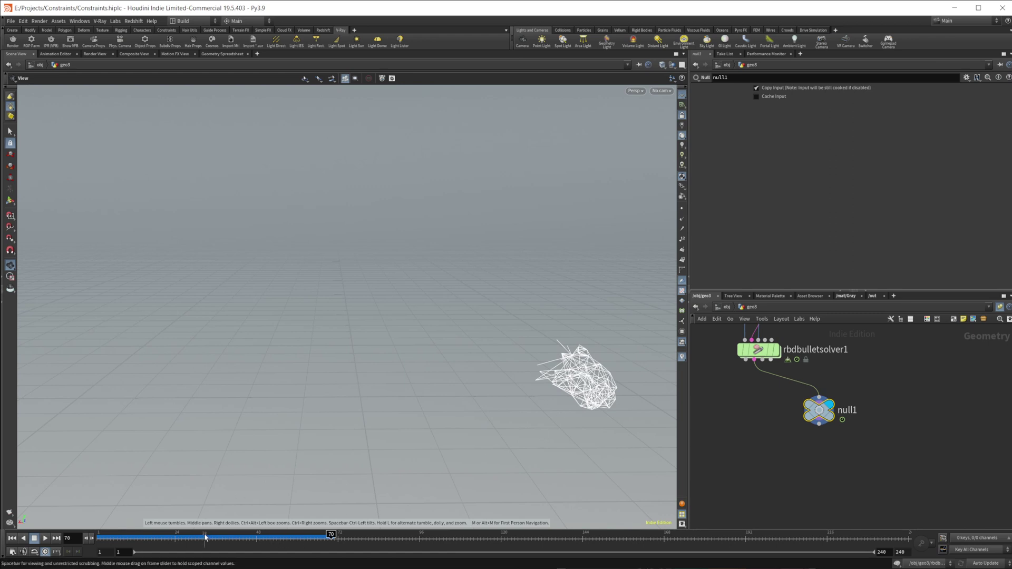
pyautogui.moveTo(206, 538); pyautogui.dragTo(172, 546)
pyautogui.moveTo(107, 538); pyautogui.dragTo(75, 537)
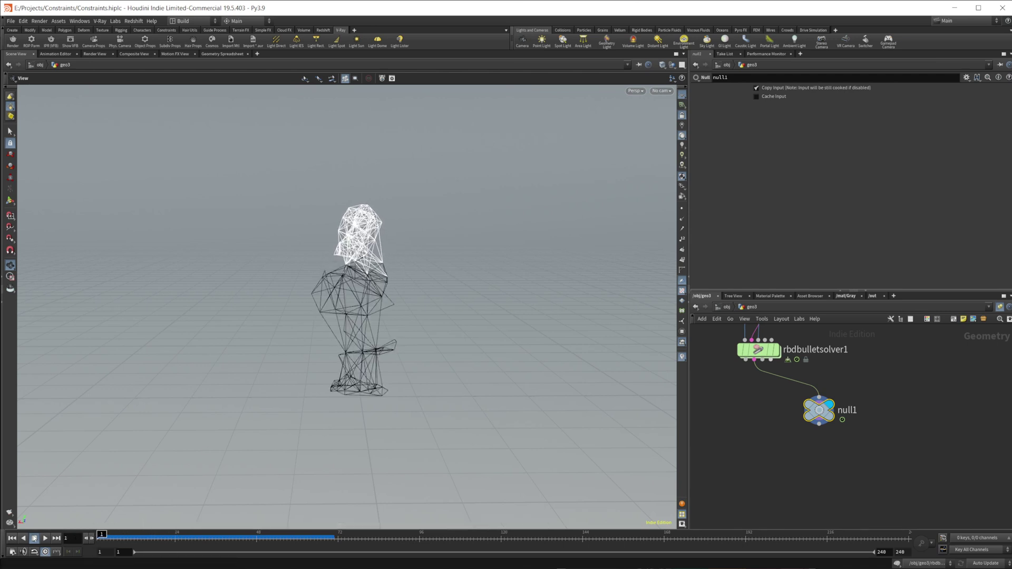
# Display the RBD bullet solver's result and return to frame 1.
pyautogui.moveTo(755, 399); pyautogui.dragTo(734, 435, button='middle')
pyautogui.click(735, 386)
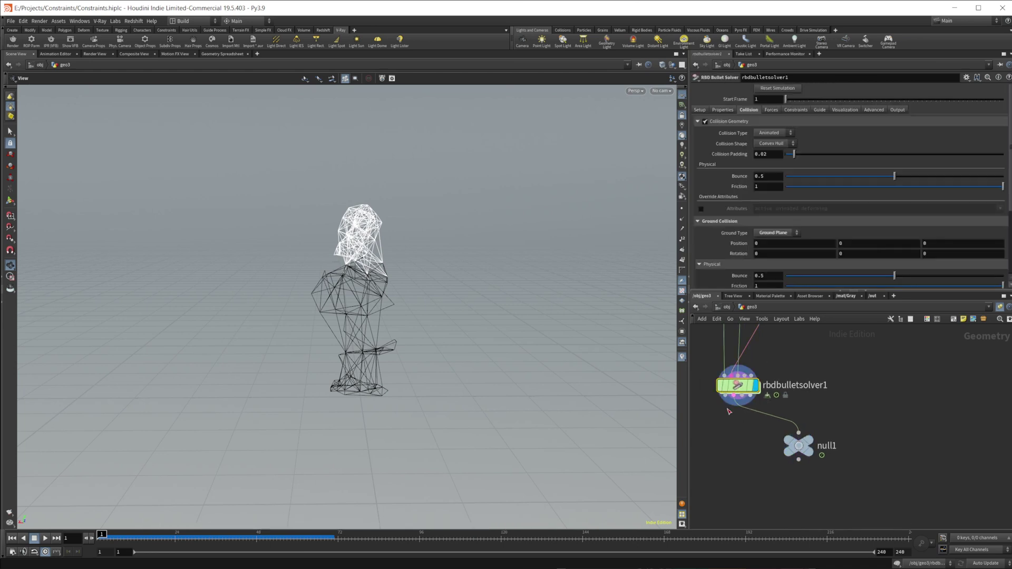
pyautogui.moveTo(102, 542)
pyautogui.mouseDown()
pyautogui.moveTo(180, 542)
pyautogui.moveTo(119, 548)
pyautogui.mouseUp()
pyautogui.click(12, 539)
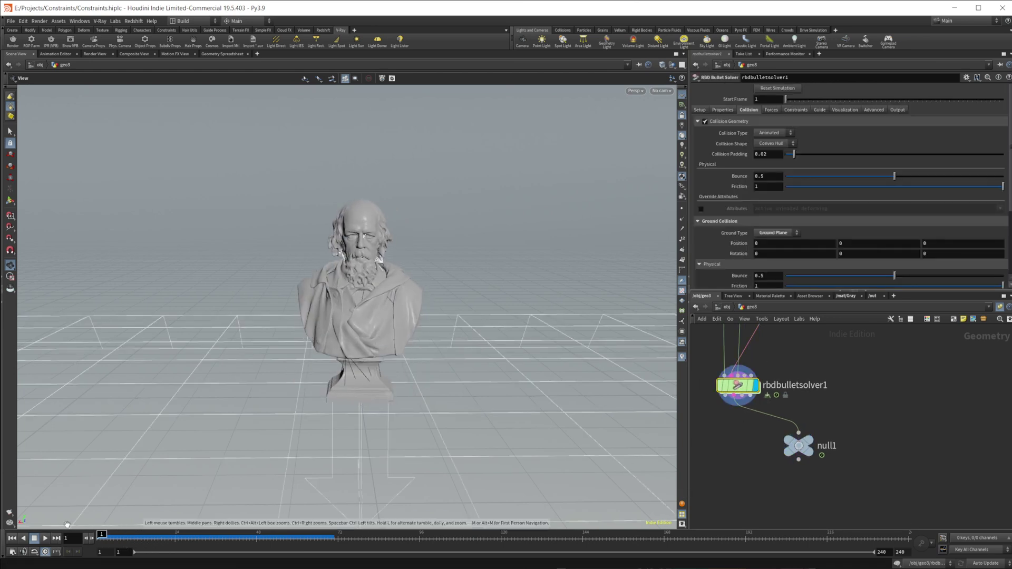
# Add a Group node and insert it between color1 and color2.
pyautogui.moveTo(802, 370); pyautogui.dragTo(786, 473, button='middle')
pyautogui.moveTo(758, 391); pyautogui.dragTo(758, 420)
pyautogui.press('Tab')
pyautogui.write('group')
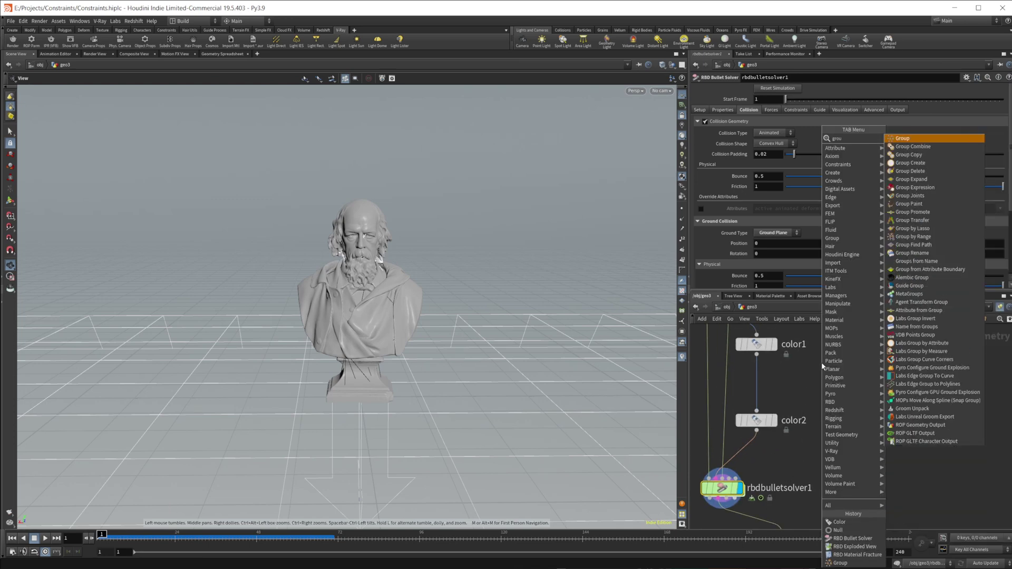
pyautogui.press('Return')
pyautogui.click(822, 362)
pyautogui.moveTo(821, 362); pyautogui.dragTo(760, 385)
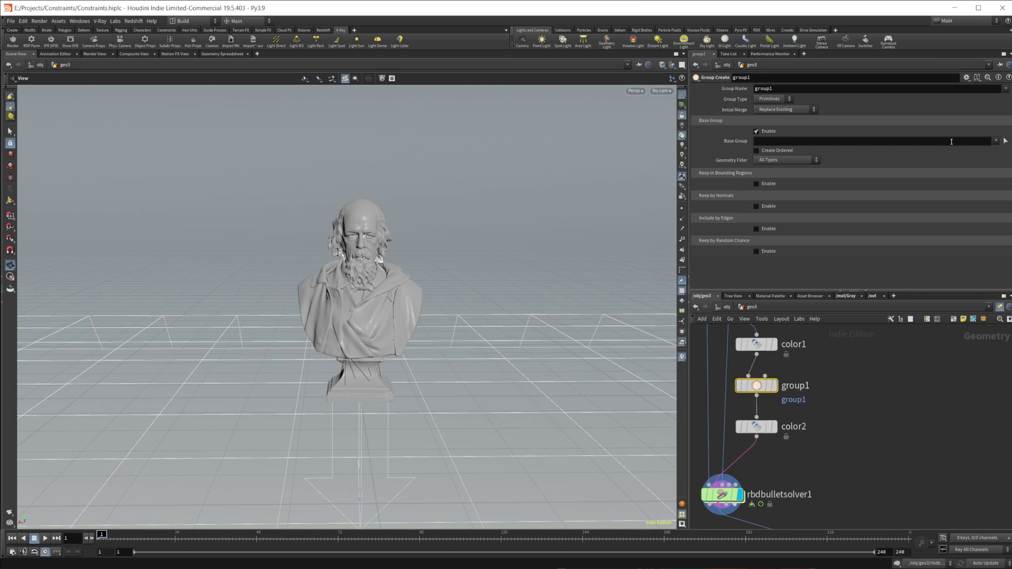
# Disable the base group on group1 and display the node in the viewport.
pyautogui.click(775, 99)
pyautogui.click(818, 108)
pyautogui.click(757, 132)
pyautogui.click(773, 385)
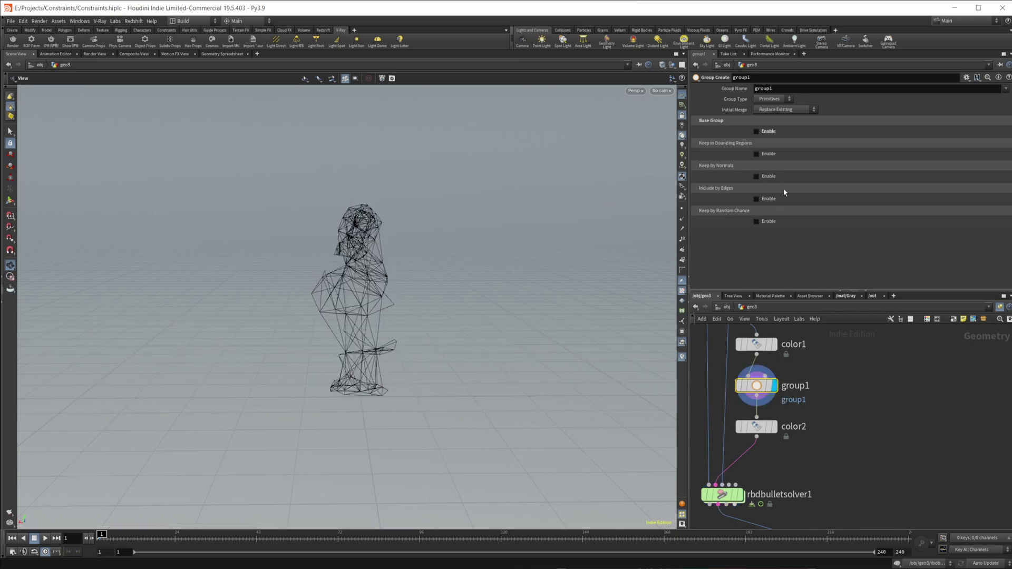
# Enable bounding regions on group1 with a bounding sphere of size 2.5, center Y 5, and keyframe the center at frame 1.
pyautogui.click(769, 154)
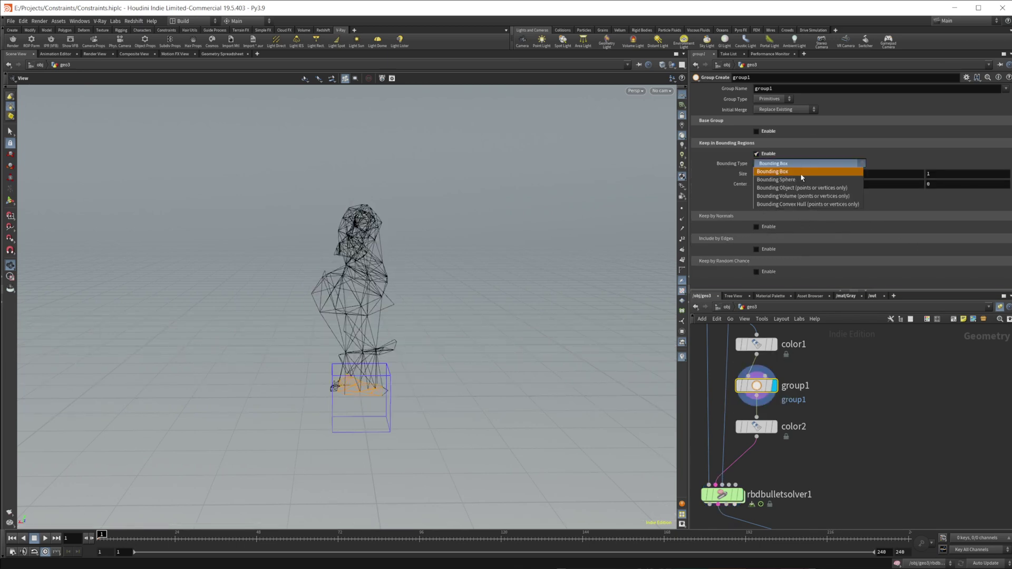
pyautogui.click(802, 179)
pyautogui.moveTo(734, 174); pyautogui.dragTo(763, 183, button='middle')
pyautogui.moveTo(853, 188); pyautogui.dragTo(878, 180, button='middle')
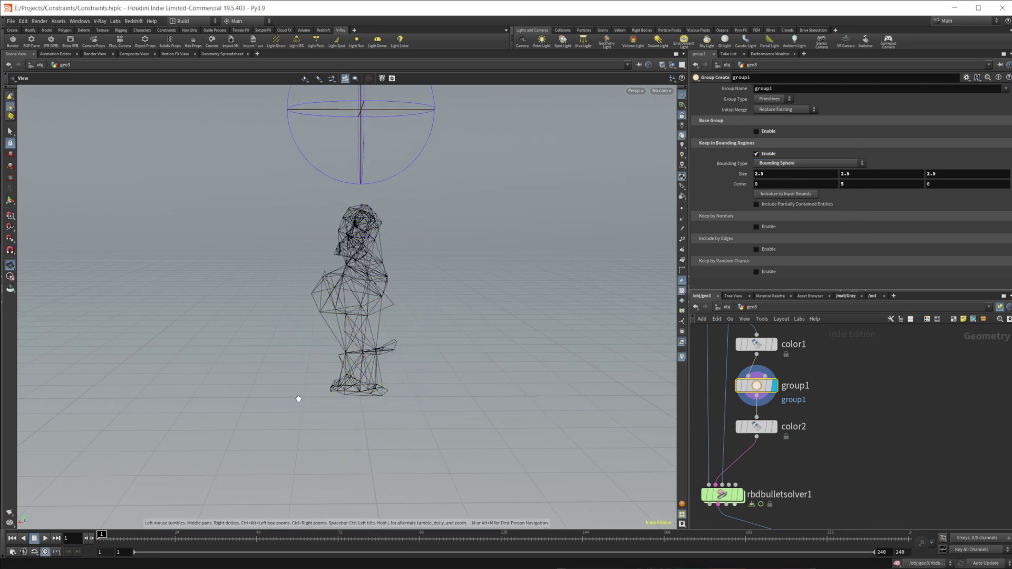
pyautogui.keyDown('alt'); pyautogui.click(733, 184); pyautogui.keyUp('alt')
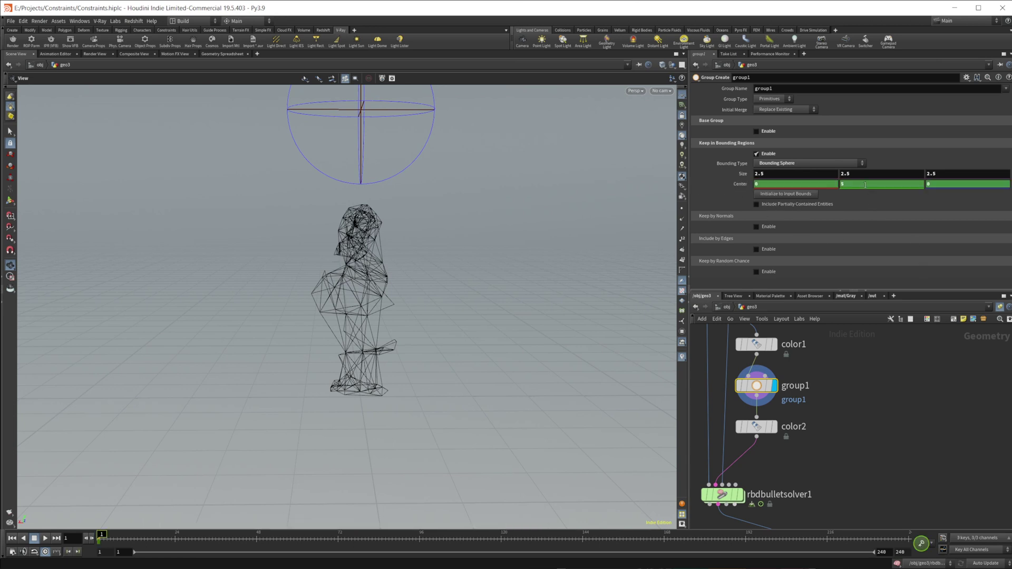
pyautogui.moveTo(865, 185); pyautogui.dragTo(815, 192, button='middle')
pyautogui.click(216, 538)
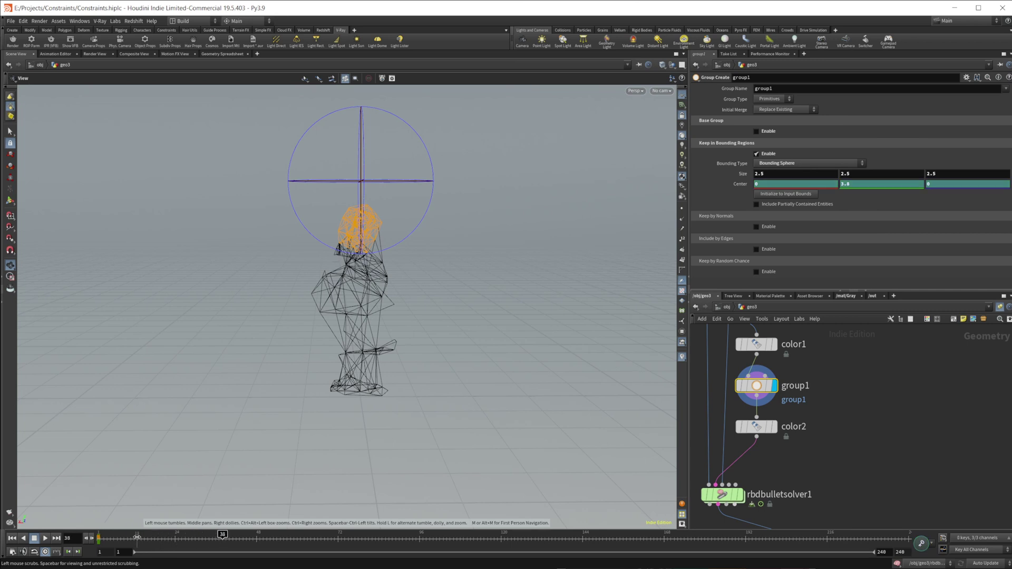
pyautogui.moveTo(130, 536); pyautogui.dragTo(59, 538)
pyautogui.hotkey('ctrl', 'z')
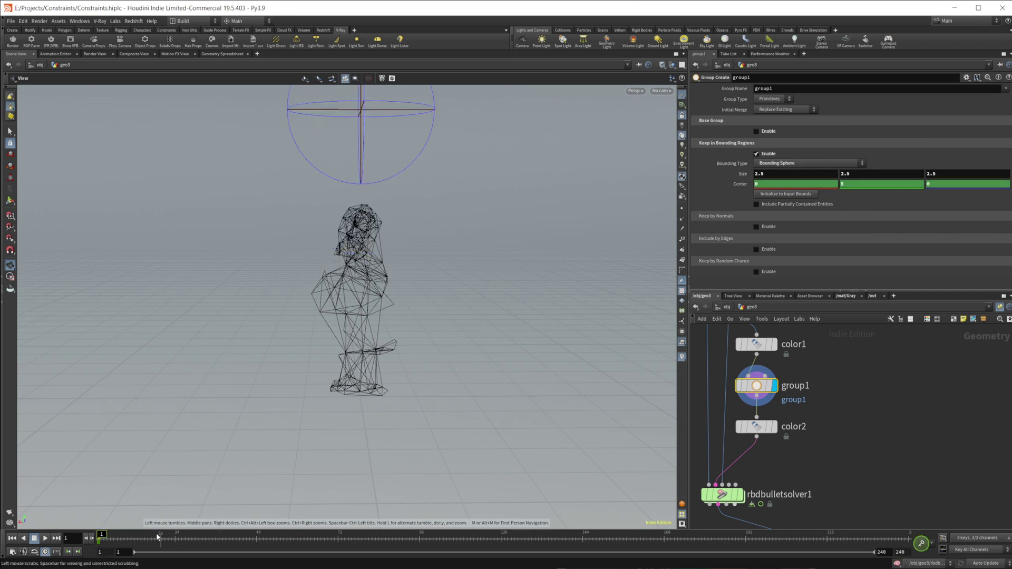
# At frame 30, lower the bounding sphere's center over the head constraints, keyframe it, and scrub back to frame 1.
pyautogui.moveTo(127, 541); pyautogui.dragTo(195, 543)
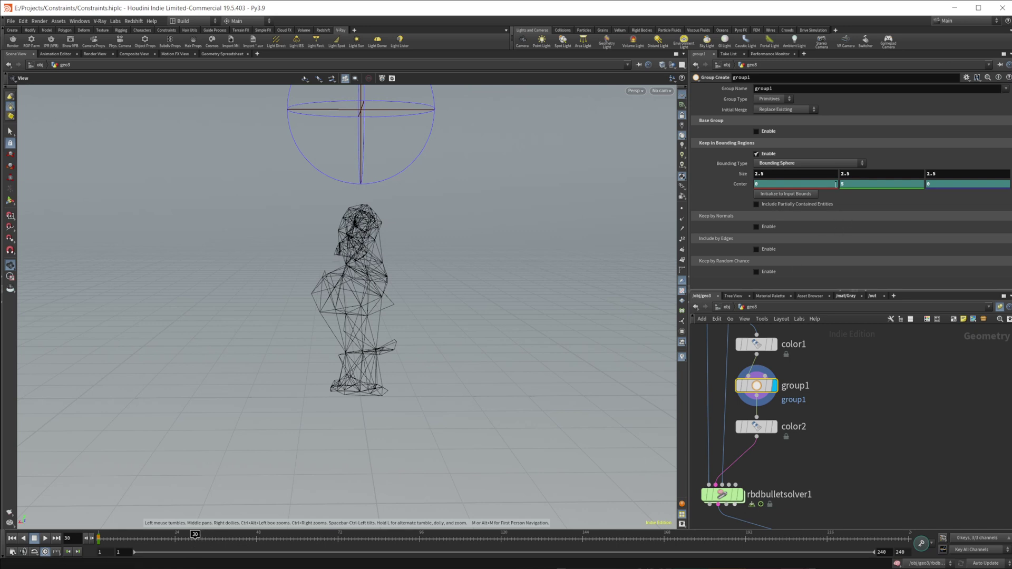
pyautogui.moveTo(852, 181); pyautogui.dragTo(808, 194, button='middle')
pyautogui.keyDown('alt'); pyautogui.click(702, 183); pyautogui.keyUp('alt')
pyautogui.moveTo(184, 542); pyautogui.dragTo(65, 534)
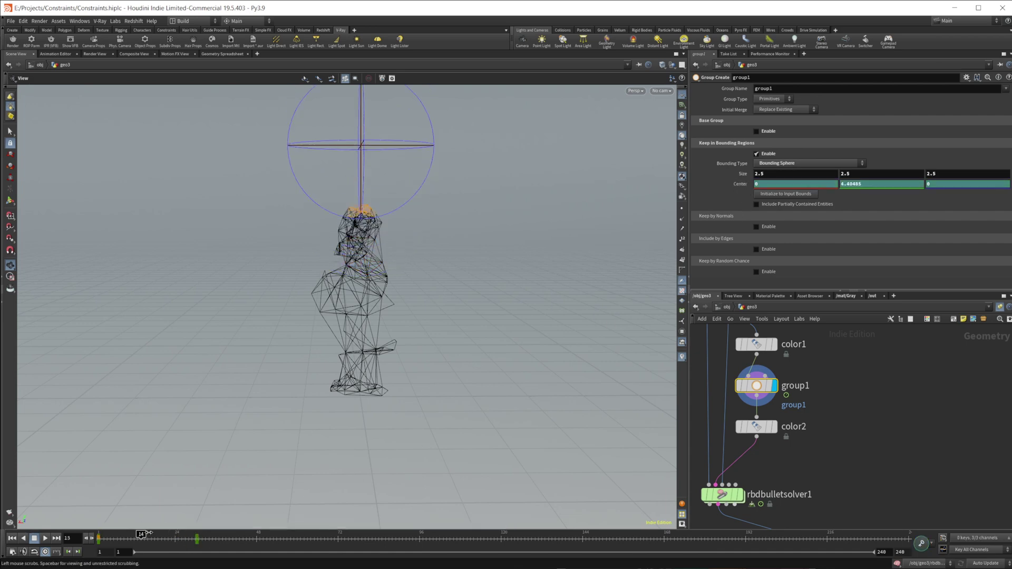
# Replace color2's primitive group with group1 and display color2.
pyautogui.click(750, 431)
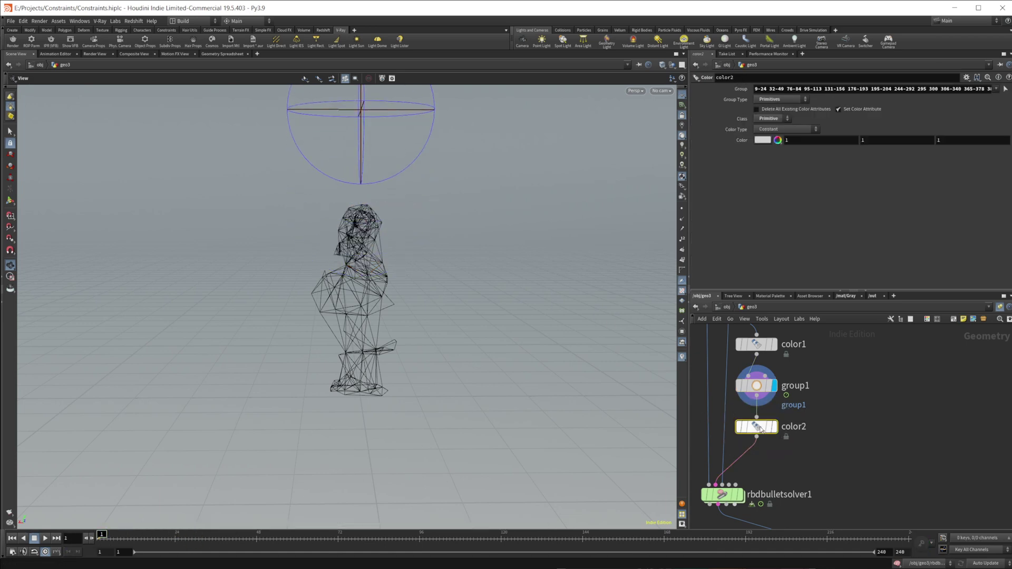
pyautogui.click(960, 89)
pyautogui.hotkey('ctrl', 'a')
pyautogui.press('BackSpace')
pyautogui.click(996, 88)
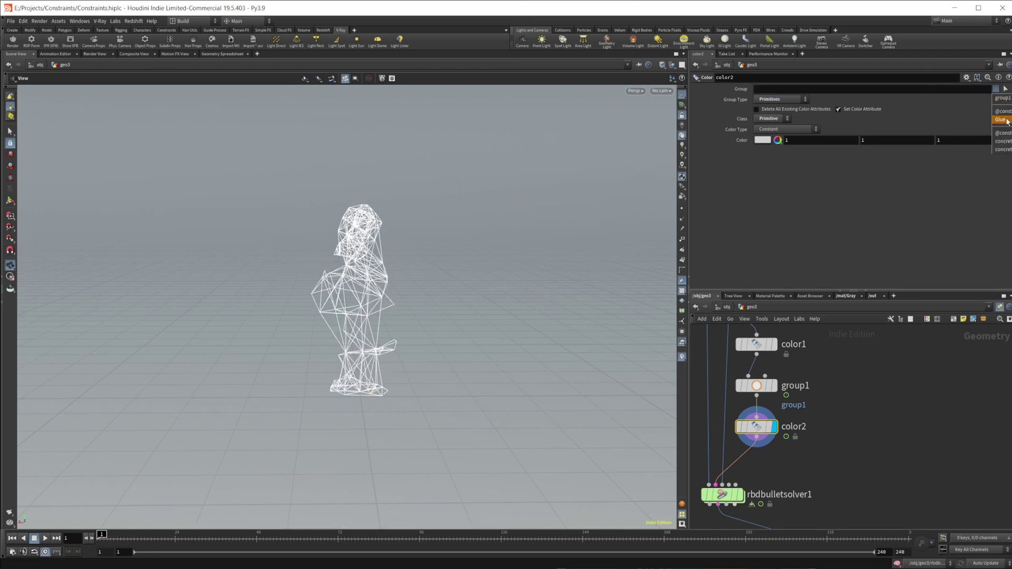
pyautogui.click(1003, 98)
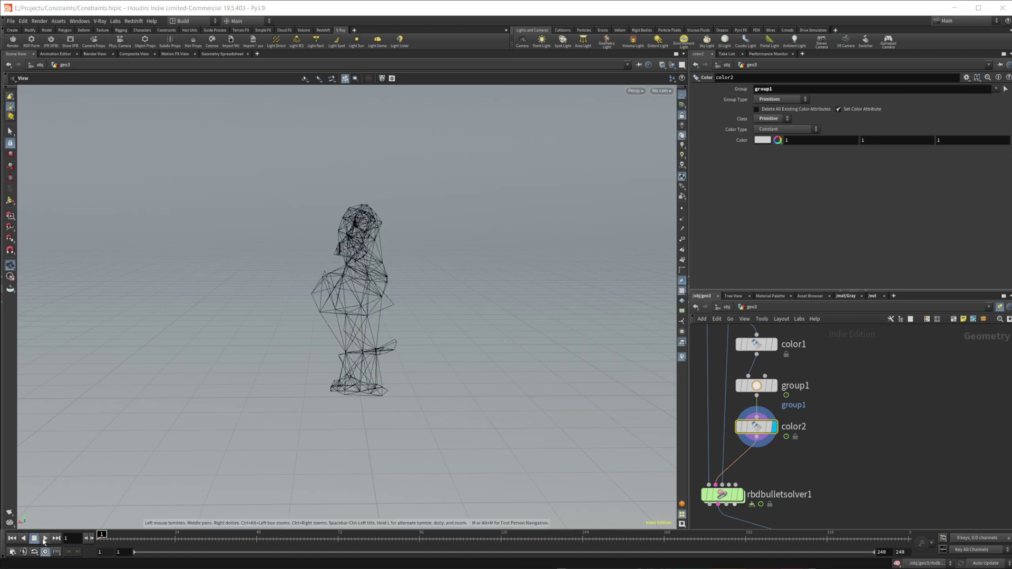
# Play the timeline to check the animated constraint coloring, then return to the first frame.
pyautogui.click(45, 539)
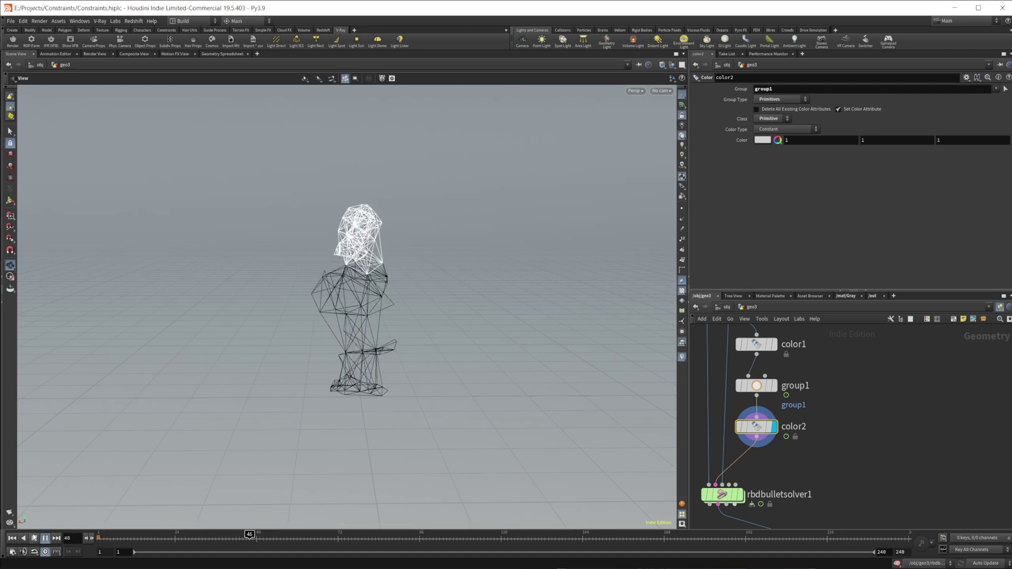
pyautogui.click(34, 538)
pyautogui.click(13, 539)
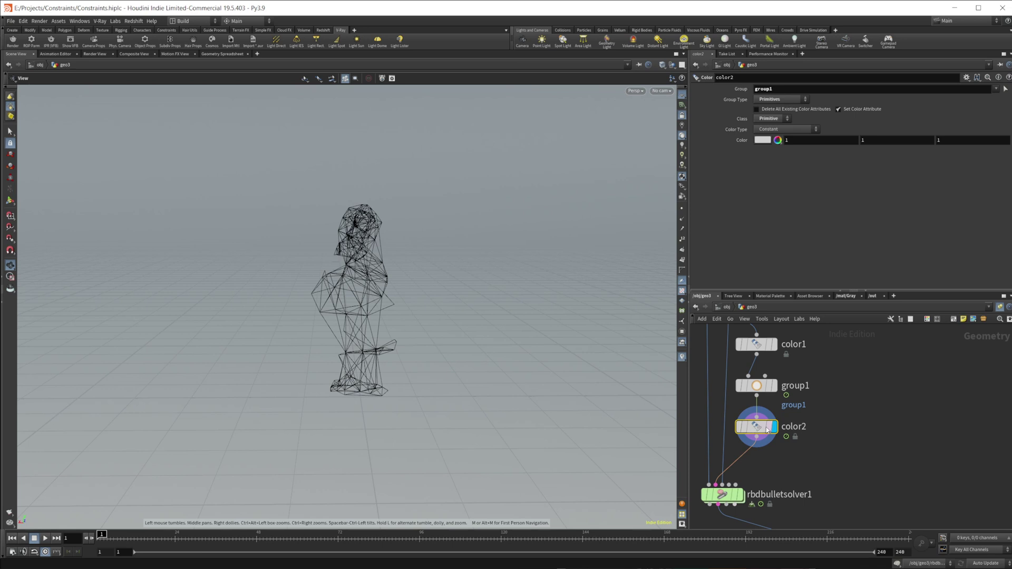
# Display the RBD bullet solver, play the simulation with the animated colors, and rewind to frame 1.
pyautogui.moveTo(833, 443); pyautogui.dragTo(843, 400, button='middle')
pyautogui.click(748, 452)
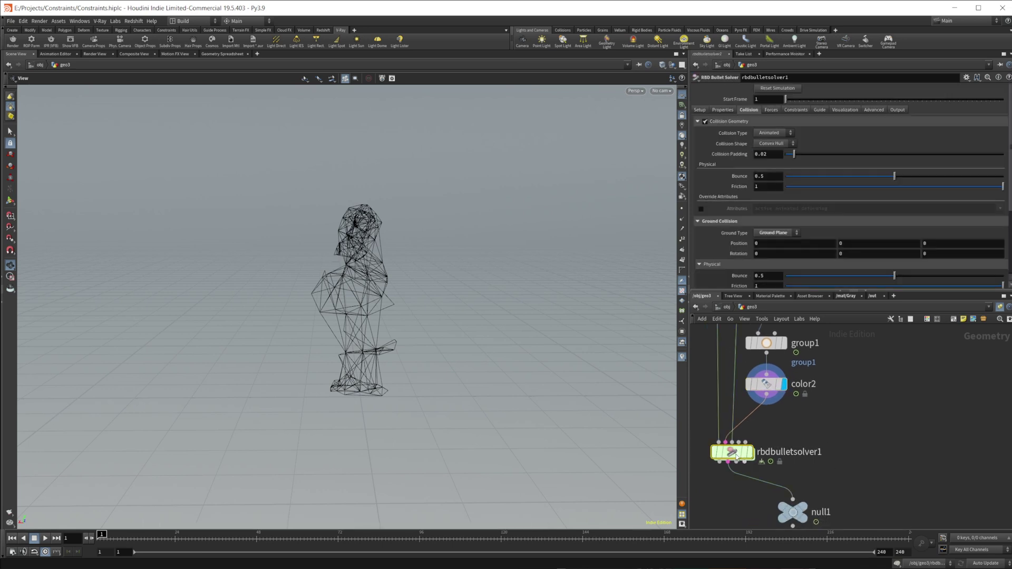
pyautogui.click(45, 537)
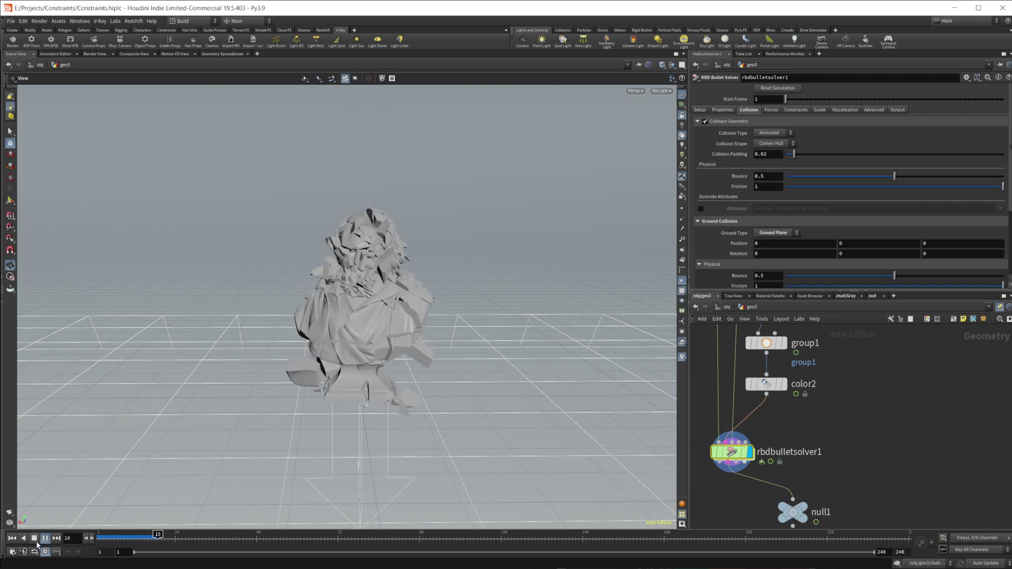
pyautogui.click(44, 538)
pyautogui.click(12, 541)
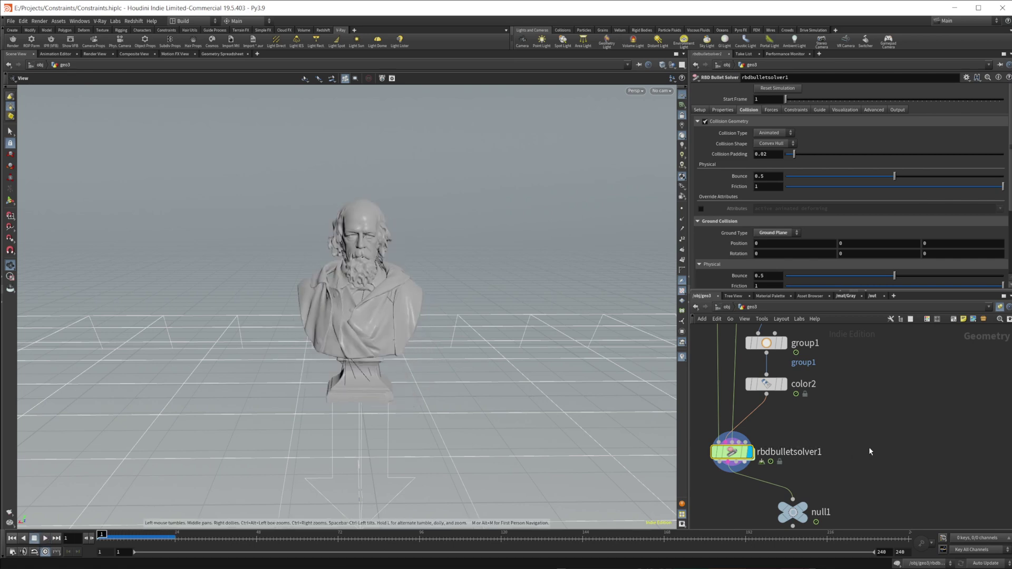
# Set the constraint color in color1 to white.
pyautogui.moveTo(813, 408); pyautogui.dragTo(799, 466, button='middle')
pyautogui.click(780, 350)
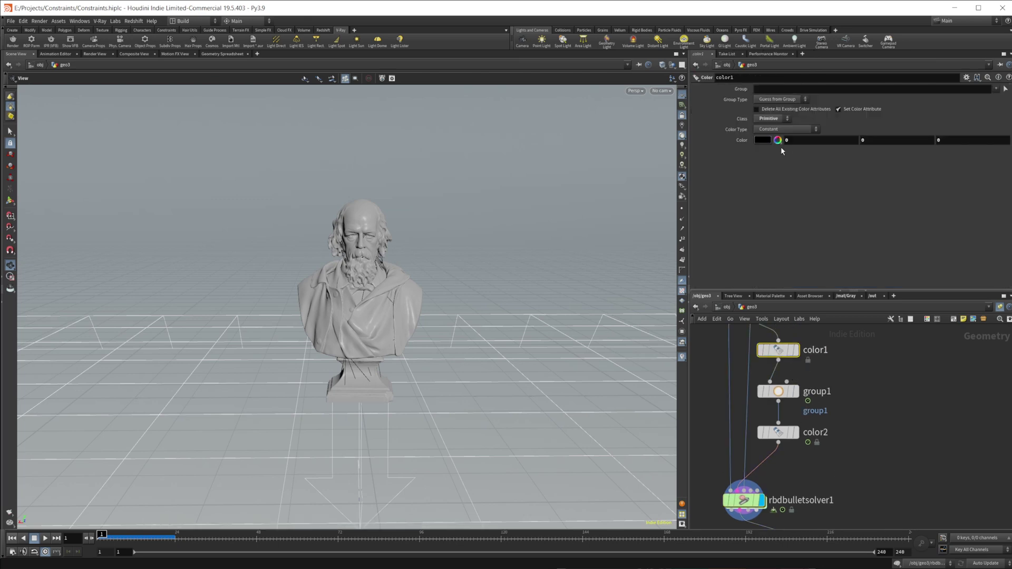
pyautogui.click(776, 140)
pyautogui.click(790, 167)
pyautogui.click(793, 95)
# Set color2's color for the group1 constraints to black.
pyautogui.click(778, 432)
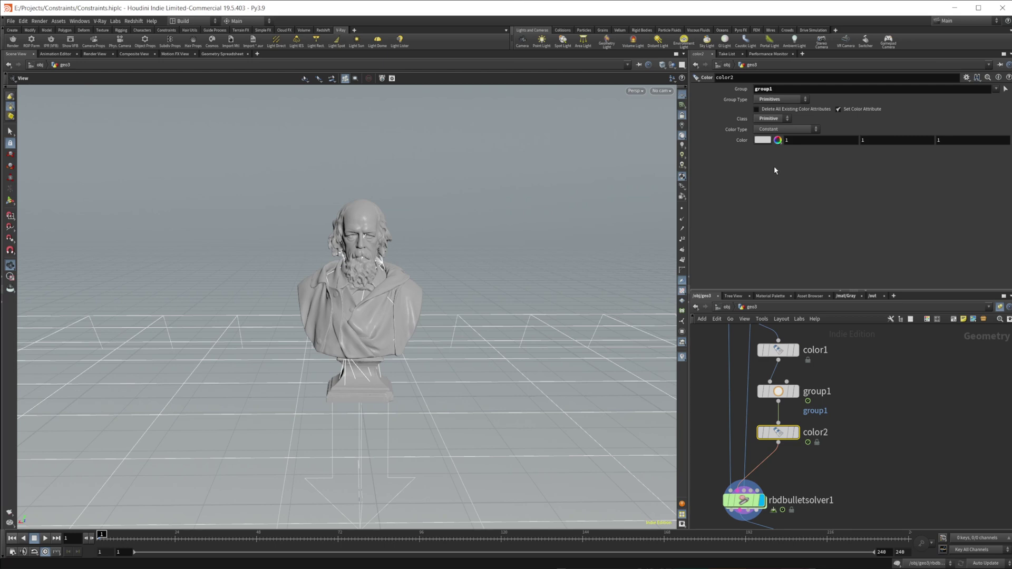
pyautogui.click(761, 141)
pyautogui.click(653, 161)
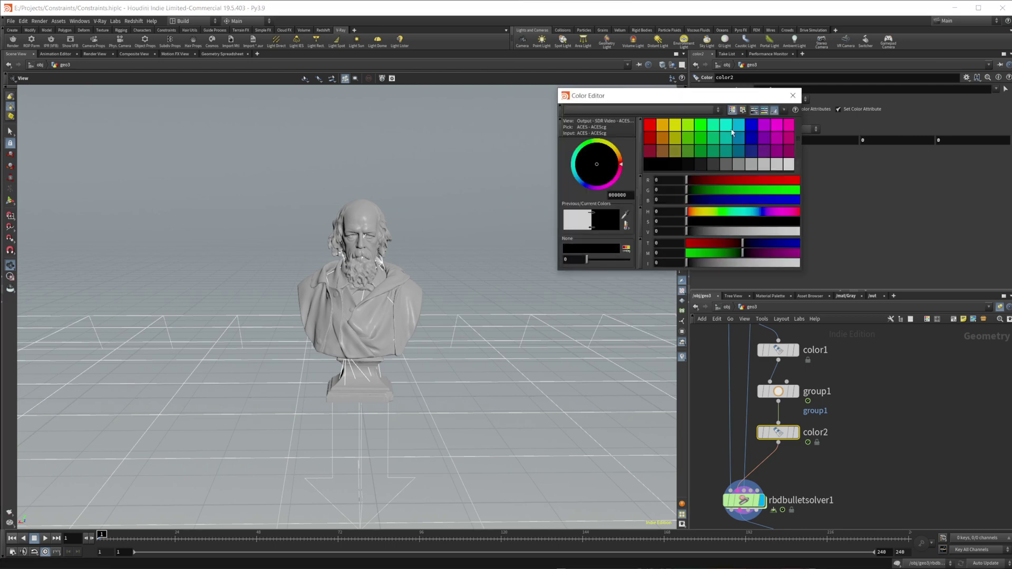
pyautogui.click(793, 95)
# Enter the RBD bullet solver's forces network and examine geometrywrangle1's color condition for the constraint strength.
pyautogui.moveTo(760, 488); pyautogui.dragTo(745, 411, button='middle')
pyautogui.doubleClick(745, 413)
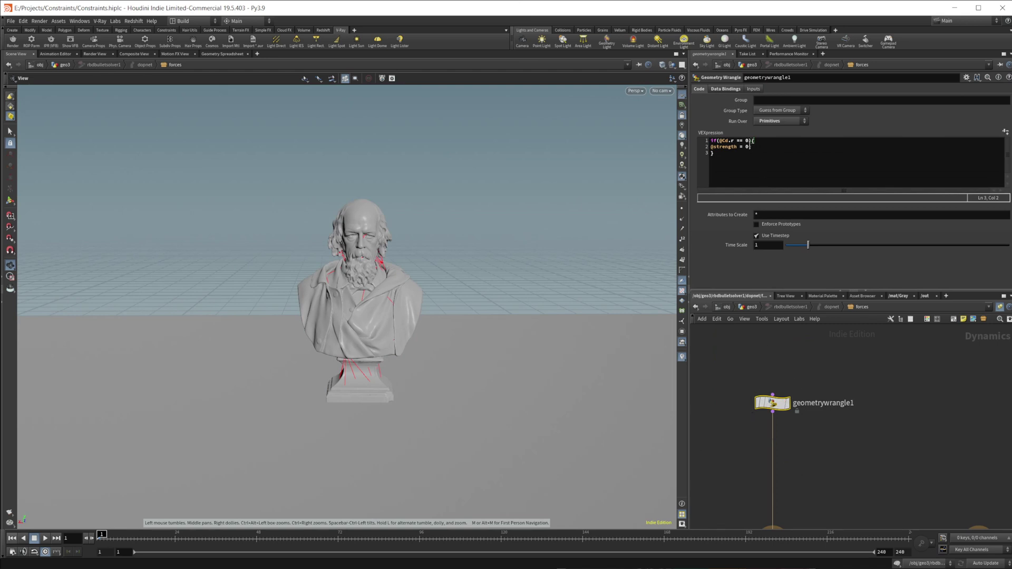
pyautogui.click(747, 141)
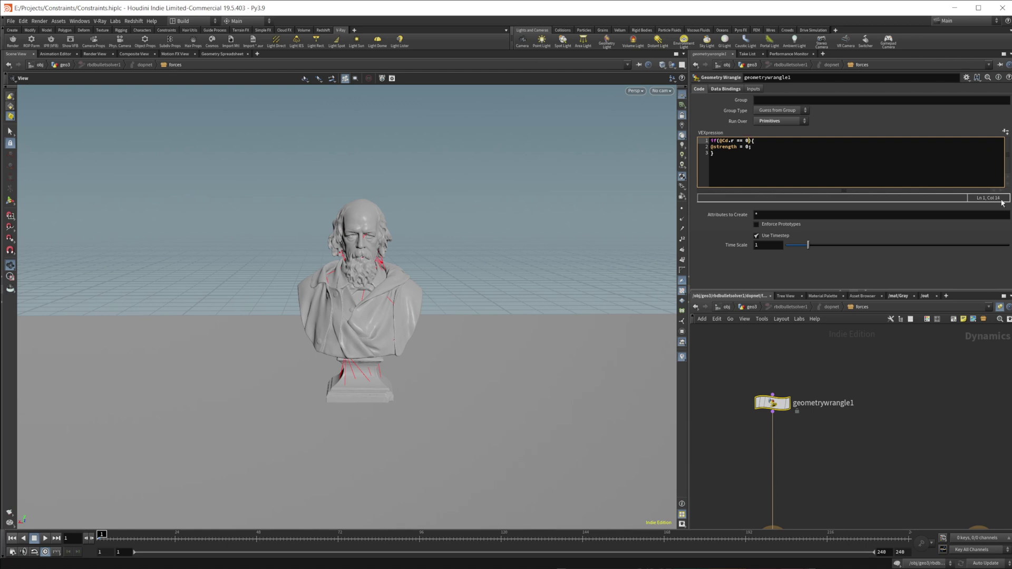
pyautogui.click(727, 307)
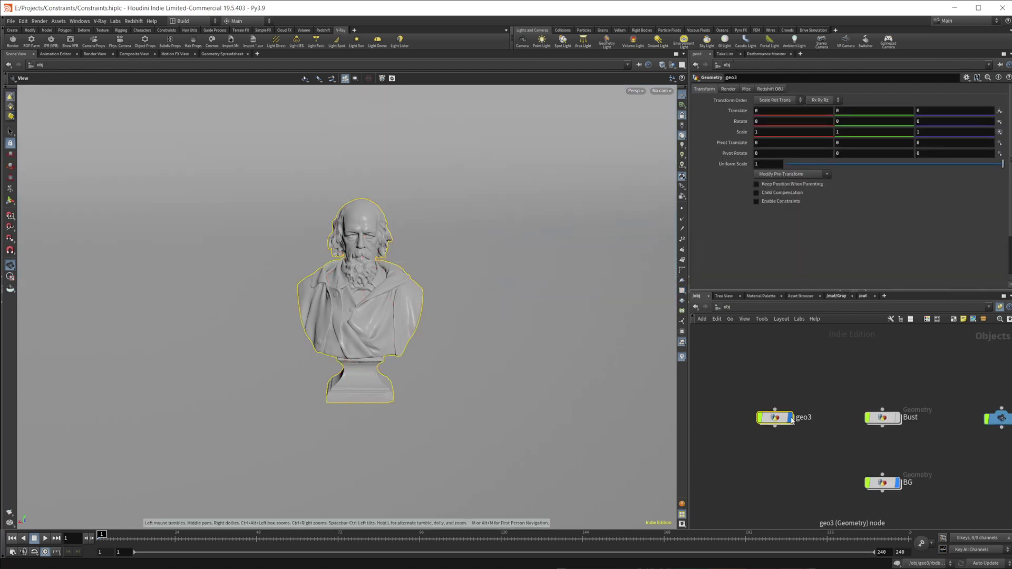
# Display color2 inside geo3, switch the display to the RBD bullet solver, and play the simulation with the inverted colors.
pyautogui.doubleClick(775, 418)
pyautogui.moveTo(845, 447); pyautogui.dragTo(837, 475, button='middle')
pyautogui.click(770, 386)
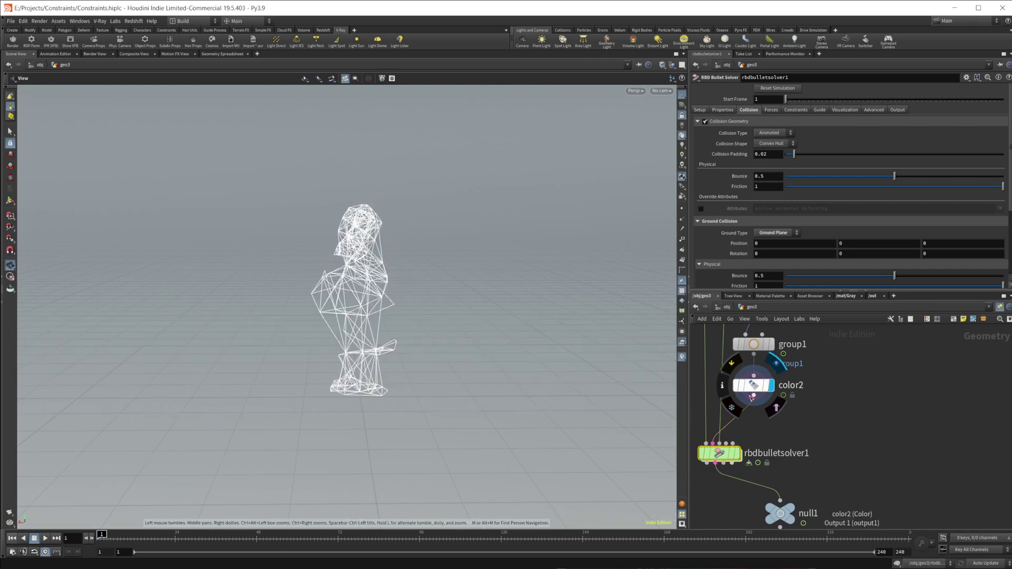
pyautogui.click(33, 538)
pyautogui.click(739, 453)
pyautogui.click(45, 539)
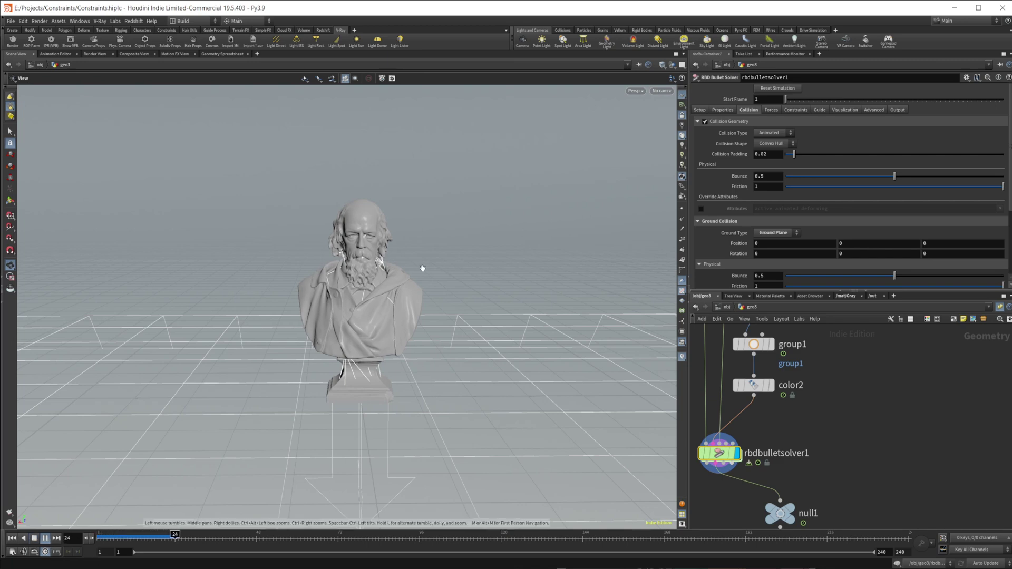
pyautogui.click(34, 539)
pyautogui.moveTo(882, 456); pyautogui.dragTo(924, 468, button='middle')
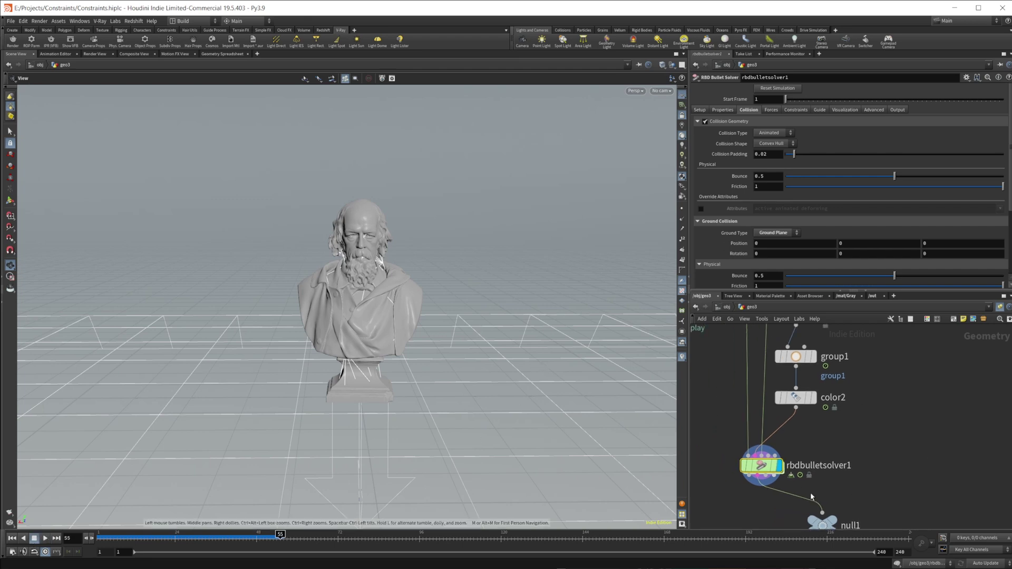
pyautogui.moveTo(839, 421); pyautogui.dragTo(851, 469, button='middle')
pyautogui.moveTo(865, 505); pyautogui.dragTo(789, 466, button='middle')
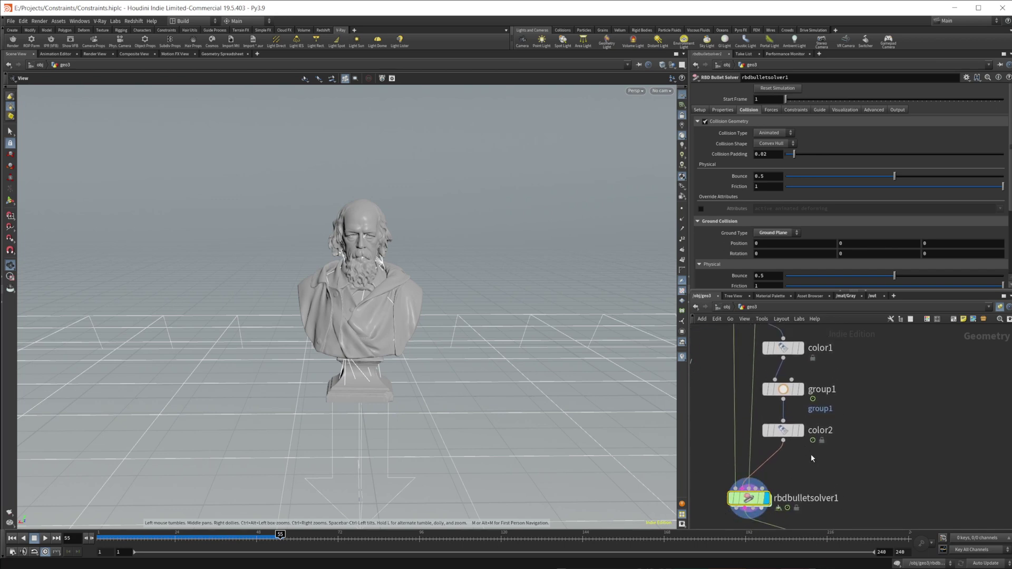
pyautogui.moveTo(798, 388); pyautogui.dragTo(818, 420, button='middle')
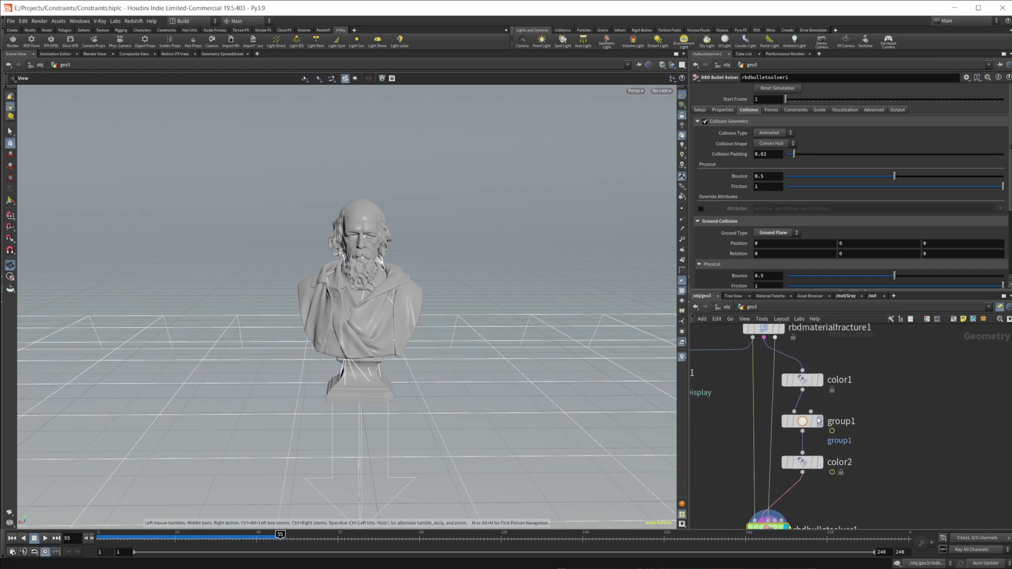
# Add a Geometry VOP node beside geometrywrangle1 in the solver's forces network.
pyautogui.click(762, 520)
pyautogui.moveTo(852, 495); pyautogui.dragTo(859, 405, button='middle')
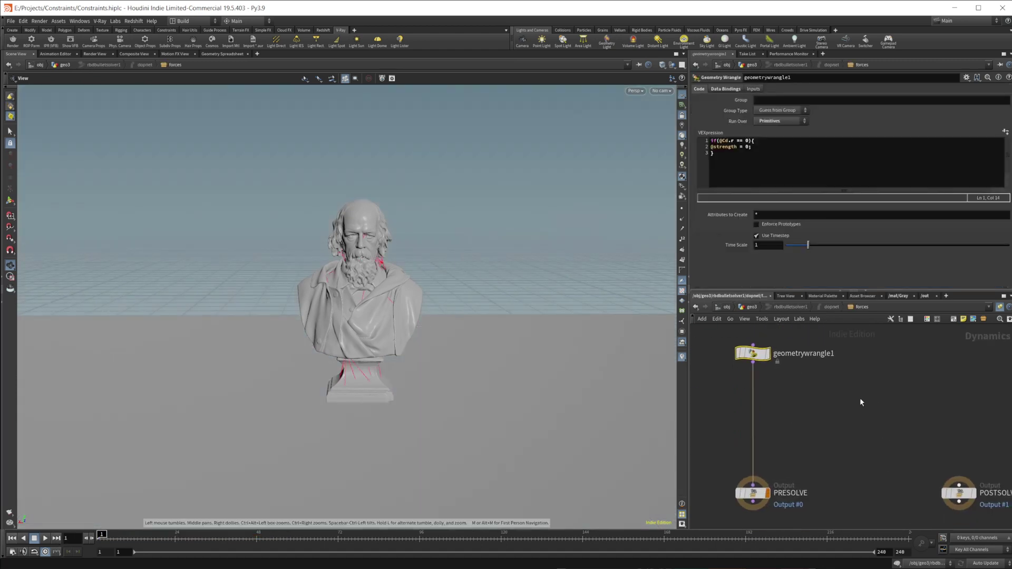
pyautogui.press('Tab')
pyautogui.write('vop')
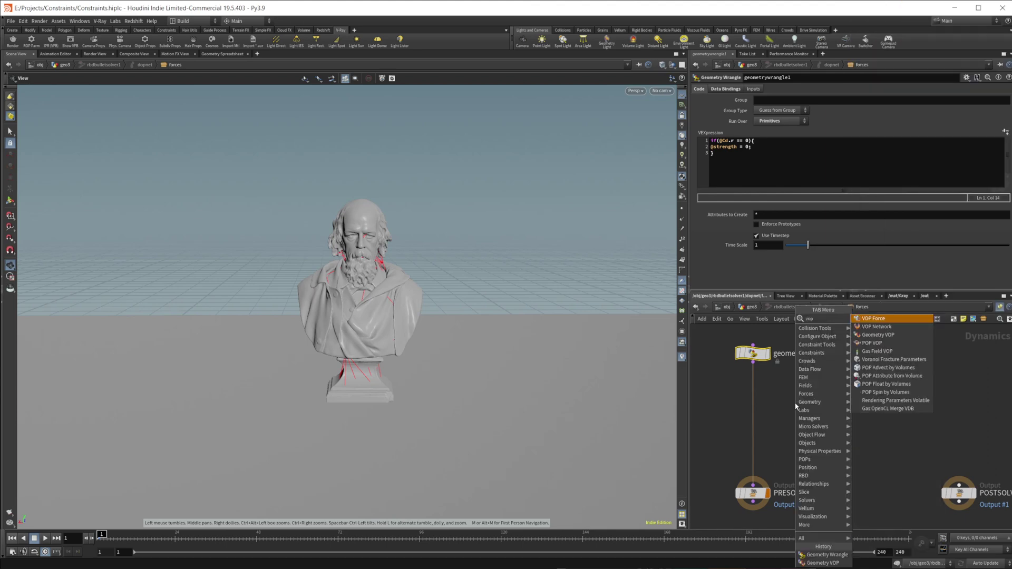
pyautogui.press('Down')
pyautogui.press('Down')
pyautogui.press('Return')
pyautogui.click(796, 405)
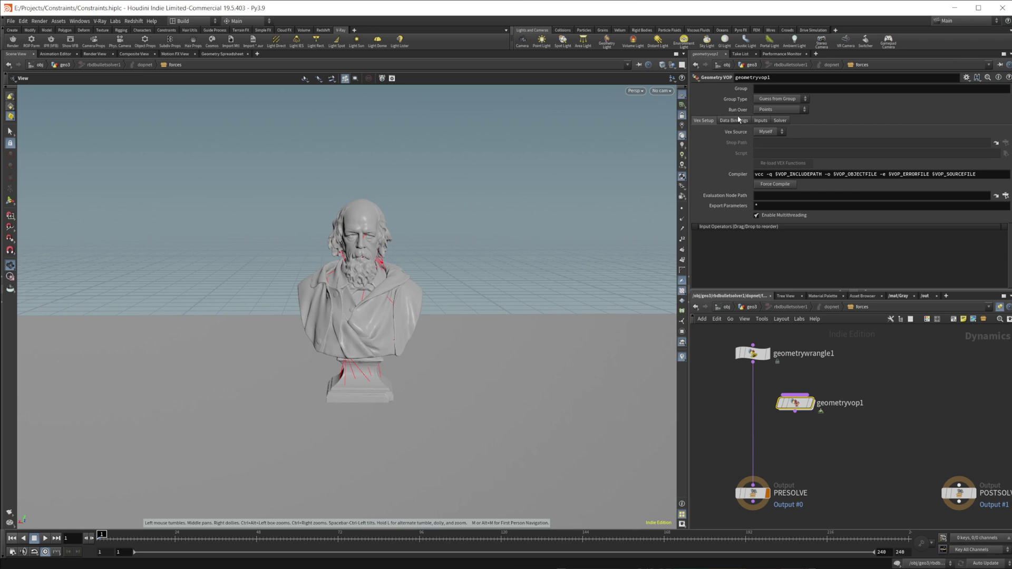
# Set the Geometry VOP to run over Primitives and point its Geometry data binding at the constraint geometry.
pyautogui.click(774, 108)
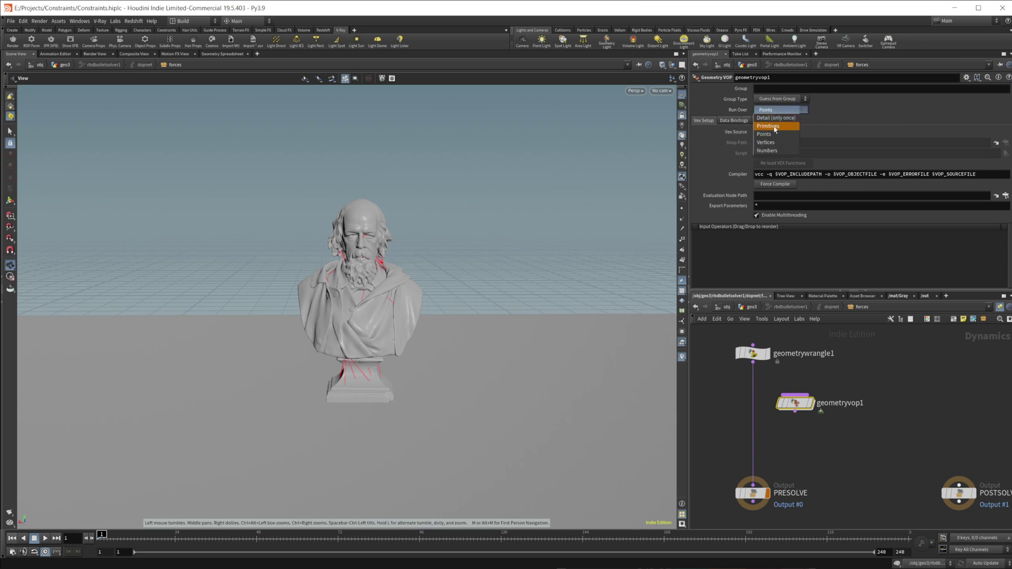
pyautogui.click(776, 126)
pyautogui.click(734, 120)
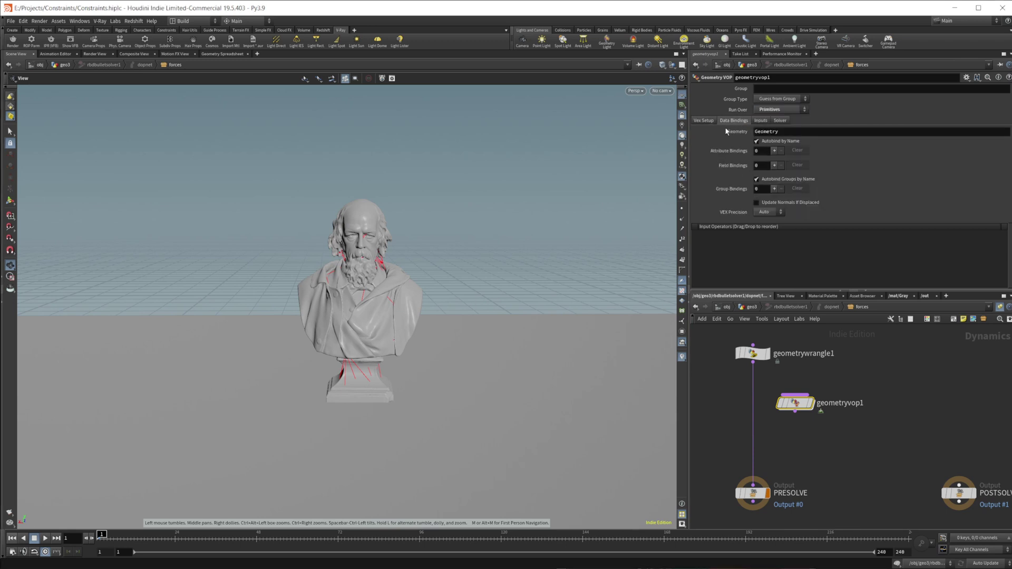
pyautogui.click(940, 136)
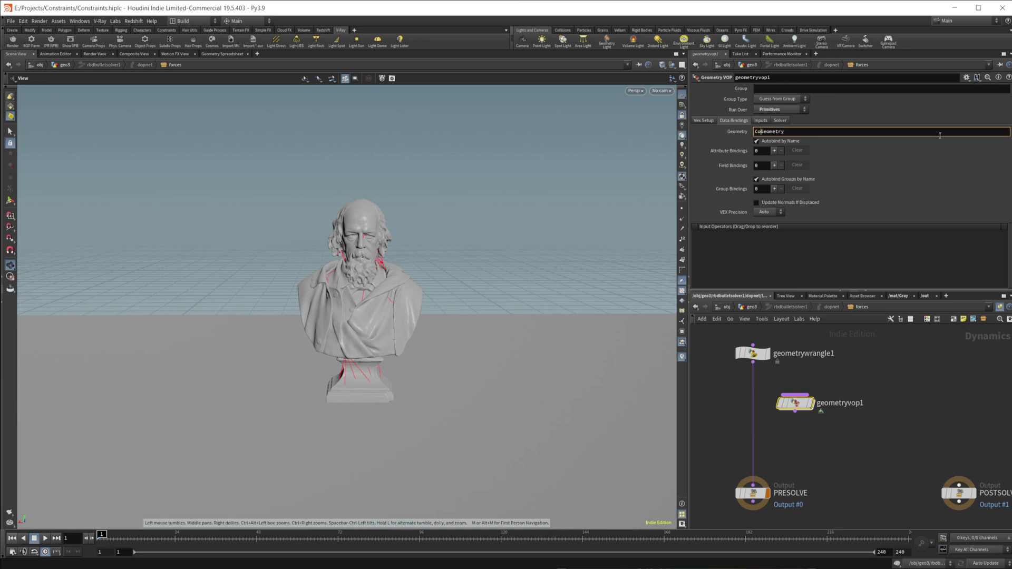
pyautogui.press('Return')
# Move the Geometry VOP above PRESOLVE, enter its network, and lay out the nodes inside.
pyautogui.moveTo(800, 424); pyautogui.dragTo(822, 457, button='middle')
pyautogui.moveTo(814, 437); pyautogui.dragTo(775, 376)
pyautogui.moveTo(838, 378); pyautogui.dragTo(835, 421, button='middle')
pyautogui.doubleClick(775, 375)
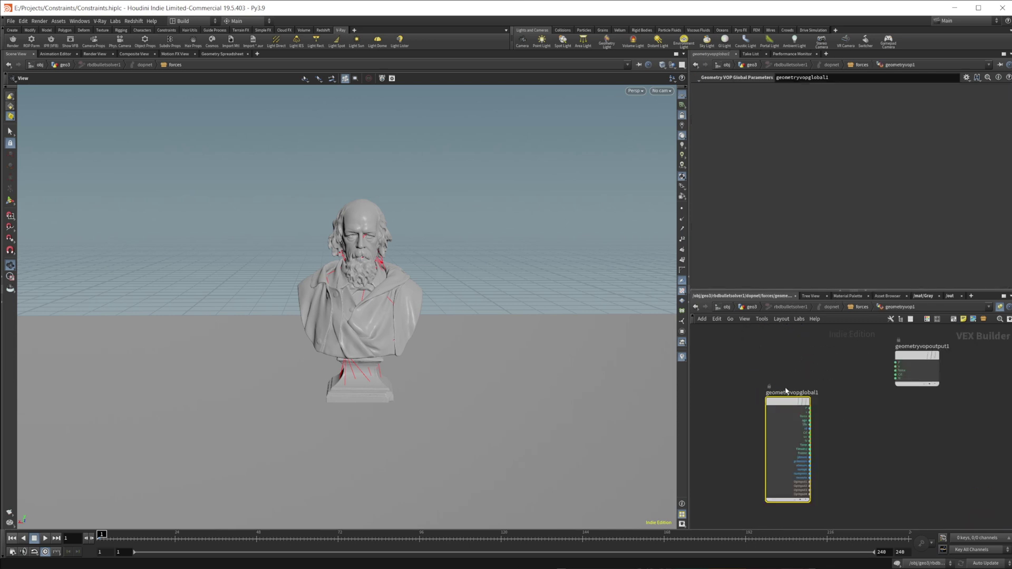
pyautogui.press('l')
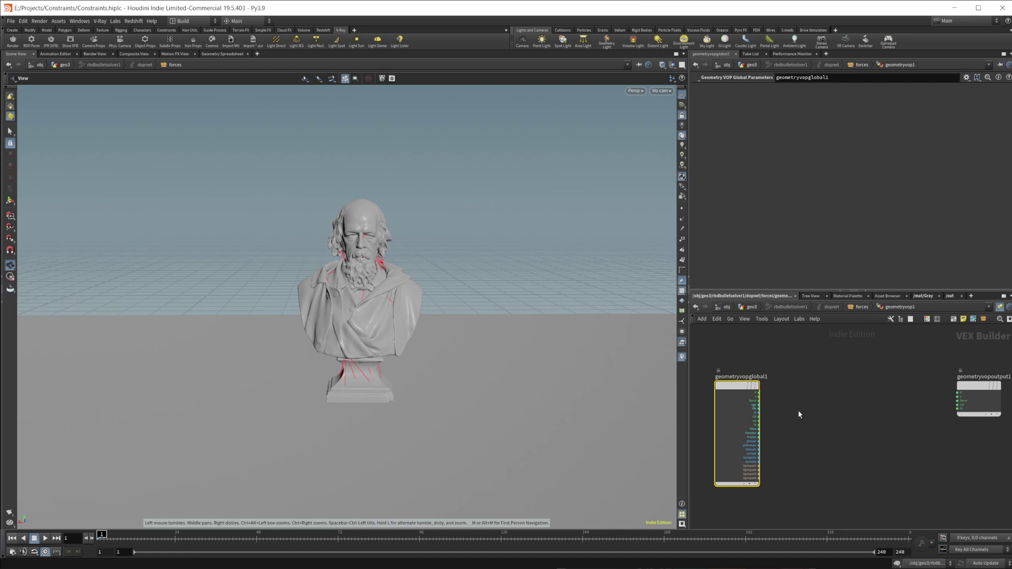
# Add a Vector to Float node and connect the global parameters' P output to its vec input.
pyautogui.press('Tab')
pyautogui.write('vect to')
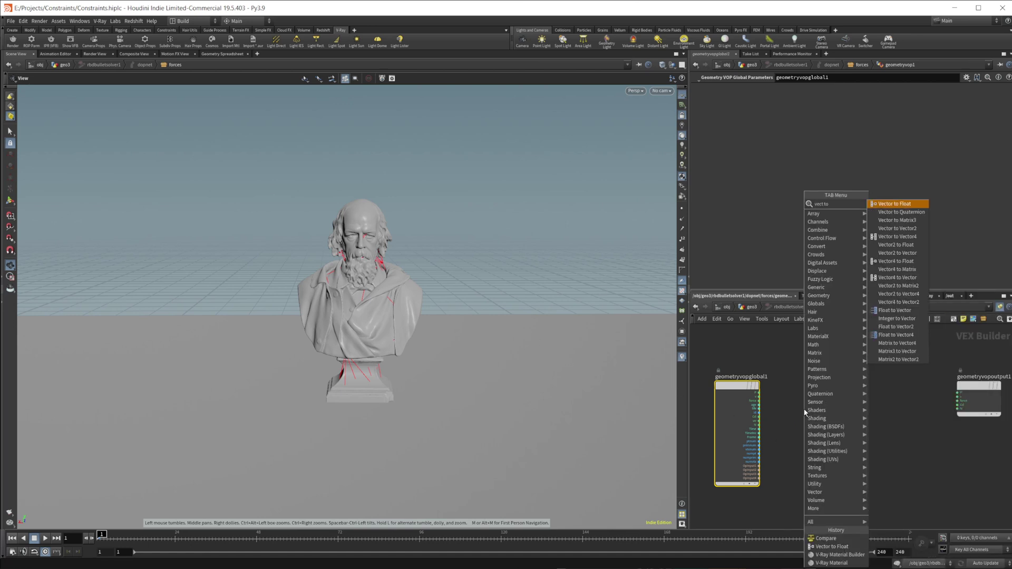
pyautogui.press('Return')
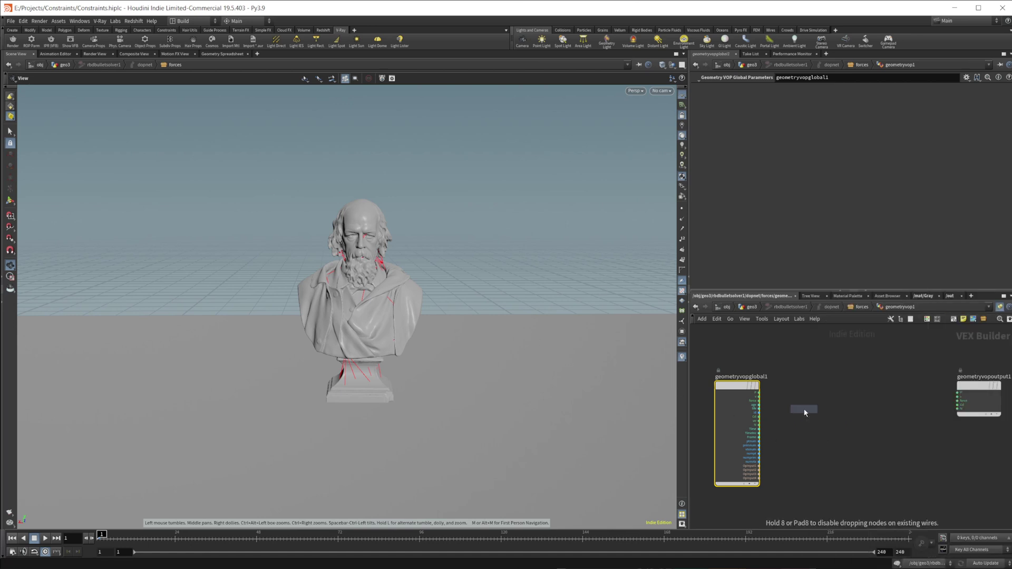
pyautogui.click(805, 413)
pyautogui.scroll(3, 788, 420)
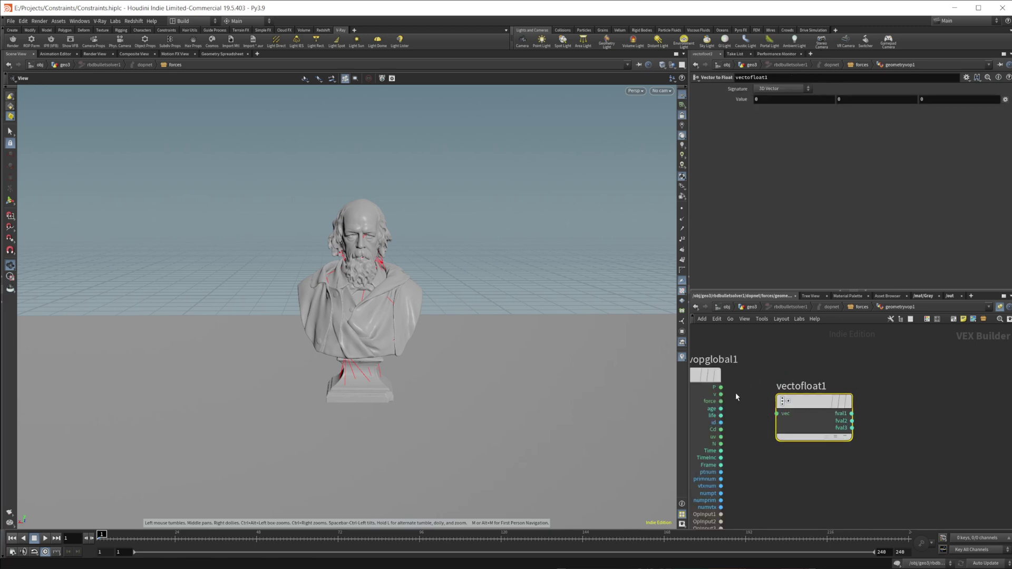
pyautogui.moveTo(721, 388); pyautogui.dragTo(777, 414)
pyautogui.moveTo(886, 430); pyautogui.dragTo(795, 425, button='middle')
# Add a Compare node and connect the Vector to Float node's fval2 output to its input1.
pyautogui.press('Tab')
pyautogui.write('comp')
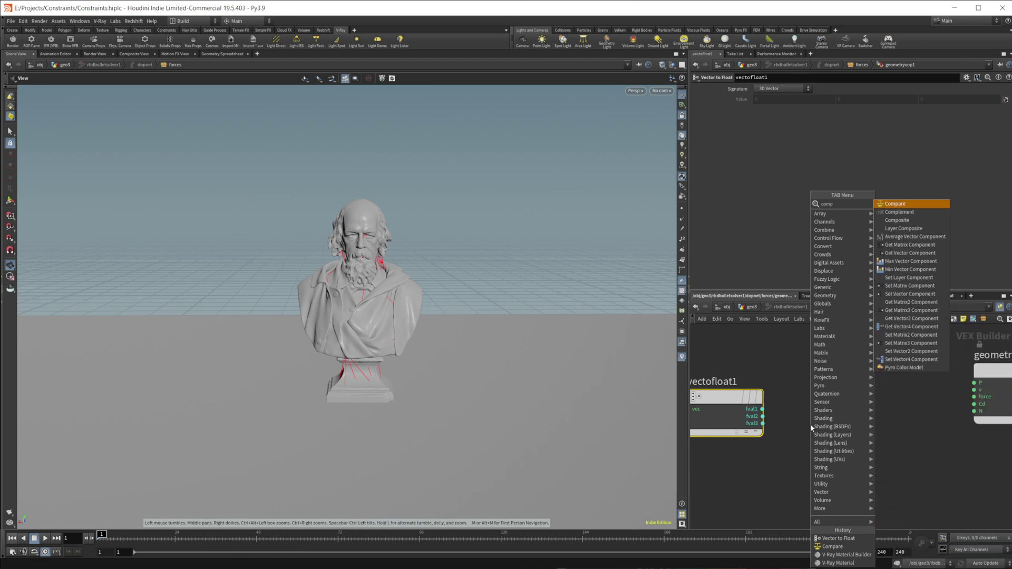
pyautogui.press('Return')
pyautogui.click(843, 409)
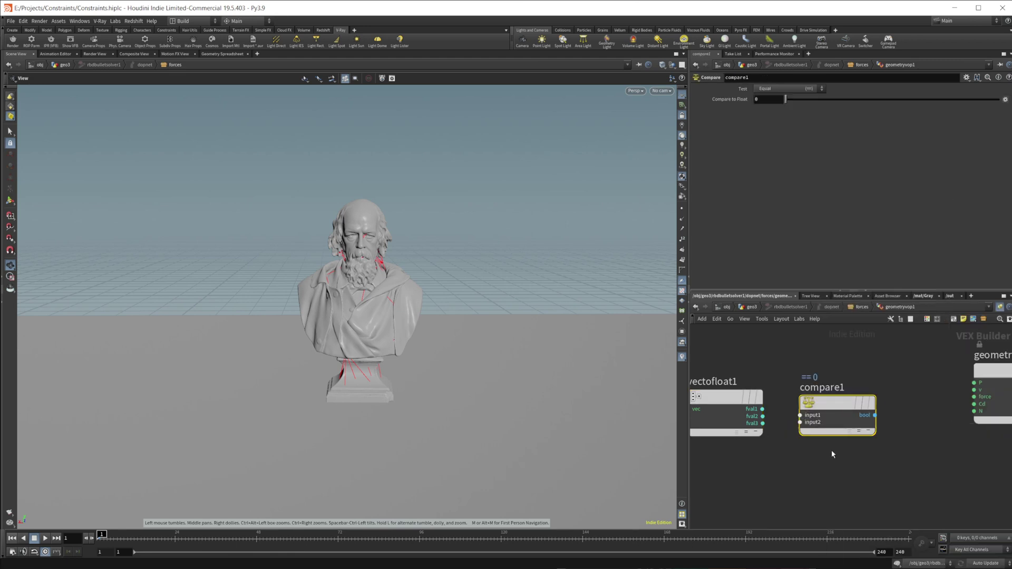
pyautogui.moveTo(763, 417); pyautogui.dragTo(801, 415)
# Connect the Compare node's bool output to Cd on the output node and set its test to Greater Than.
pyautogui.moveTo(881, 450); pyautogui.dragTo(855, 456, button='middle')
pyautogui.scroll(-1, 867, 458)
pyautogui.moveTo(852, 428); pyautogui.dragTo(918, 421)
pyautogui.click(934, 418)
pyautogui.moveTo(852, 451); pyautogui.dragTo(874, 445, button='middle')
pyautogui.click(790, 90)
pyautogui.click(771, 113)
# Copy the vectofloat1 and compare1 nodes and return to the geo3 network.
pyautogui.scroll(-3, 817, 506)
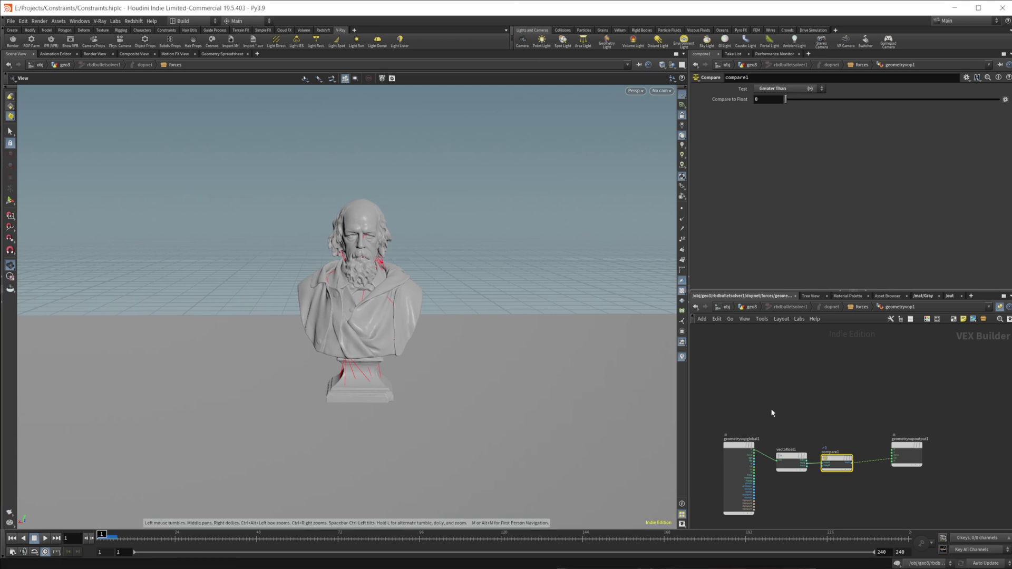
pyautogui.moveTo(755, 410); pyautogui.dragTo(785, 342, button='middle')
pyautogui.keyDown('shift'); pyautogui.click(820, 393); pyautogui.keyUp('shift')
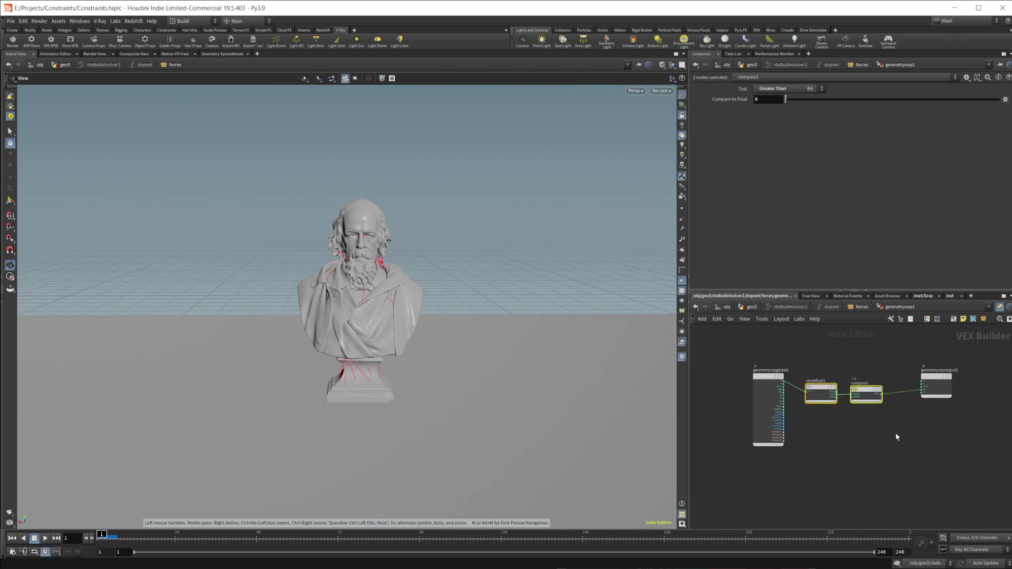
pyautogui.hotkey('ctrl', 'c')
pyautogui.click(747, 306)
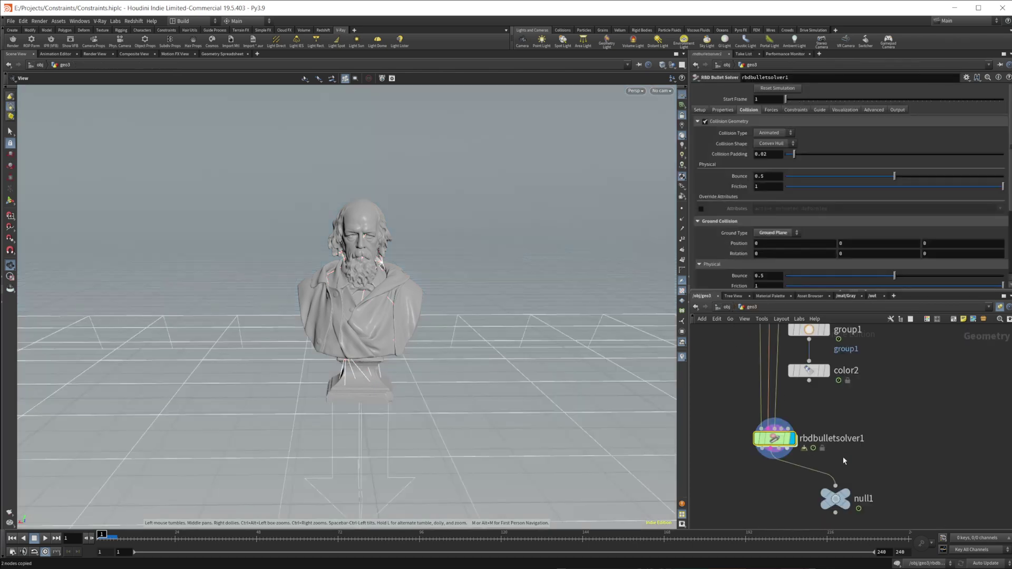
# Add an Attribute VOP that runs over Primitives beside the color nodes in geo3.
pyautogui.press('Tab')
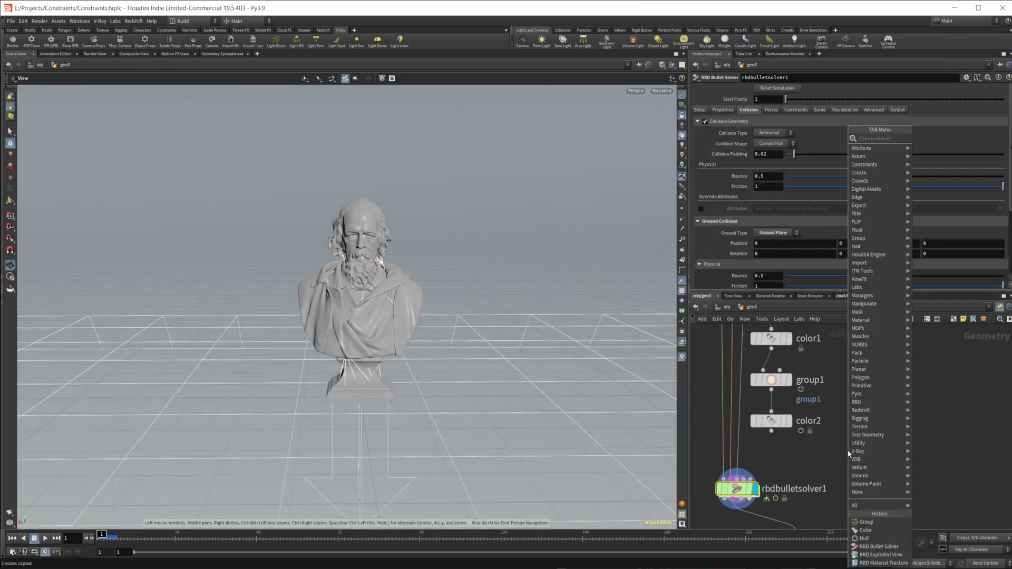
pyautogui.write('geom v')
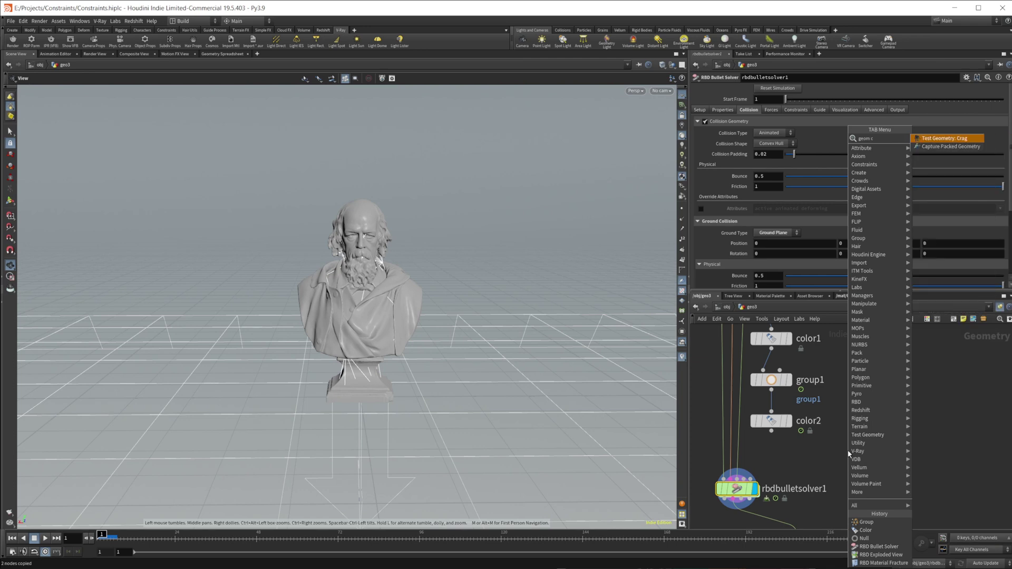
pyautogui.press('BackSpace')
pyautogui.press('BackSpace')
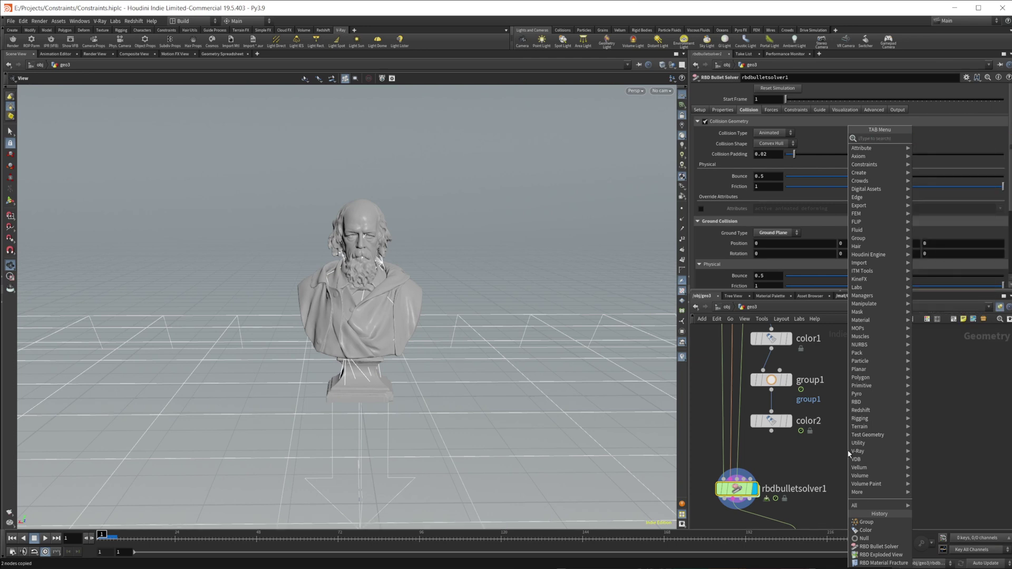
pyautogui.write('object')
pyautogui.press('Return')
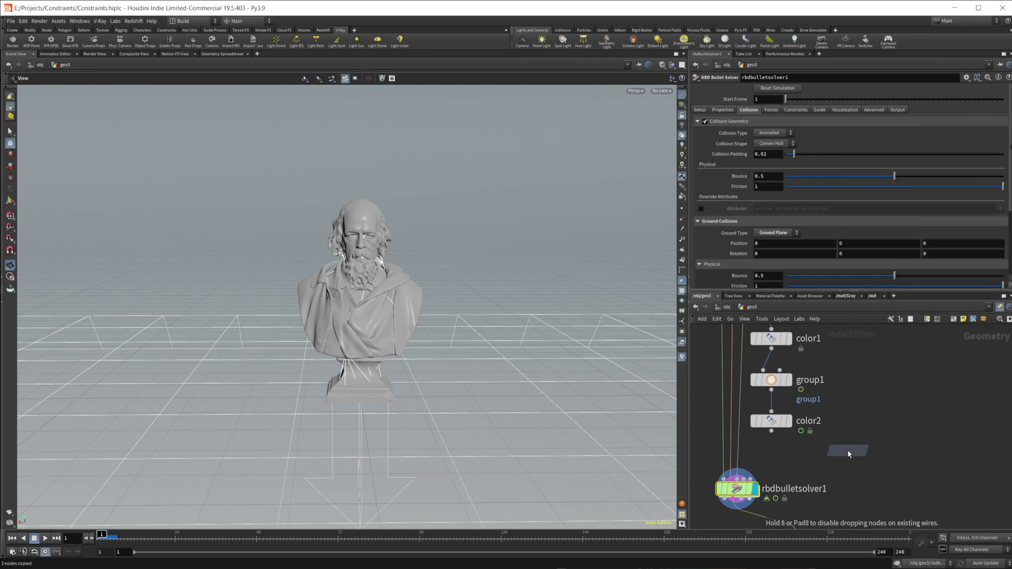
pyautogui.click(848, 455)
# Connect rbdmaterialfracture1's constraint output to primitivevop1 and display primitivevop1.
pyautogui.scroll(-3, 833, 401)
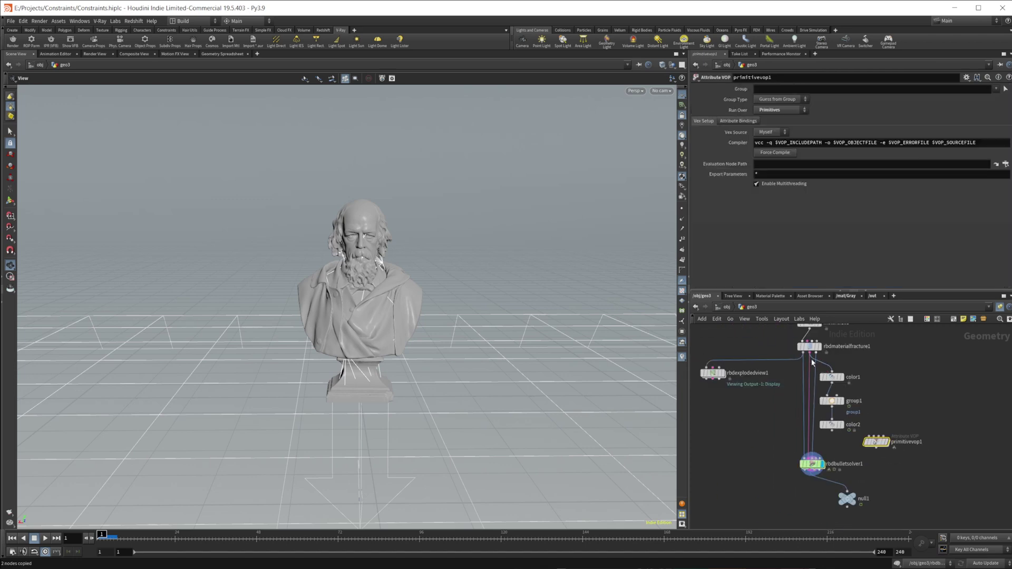
pyautogui.moveTo(809, 353); pyautogui.dragTo(869, 436)
pyautogui.click(887, 442)
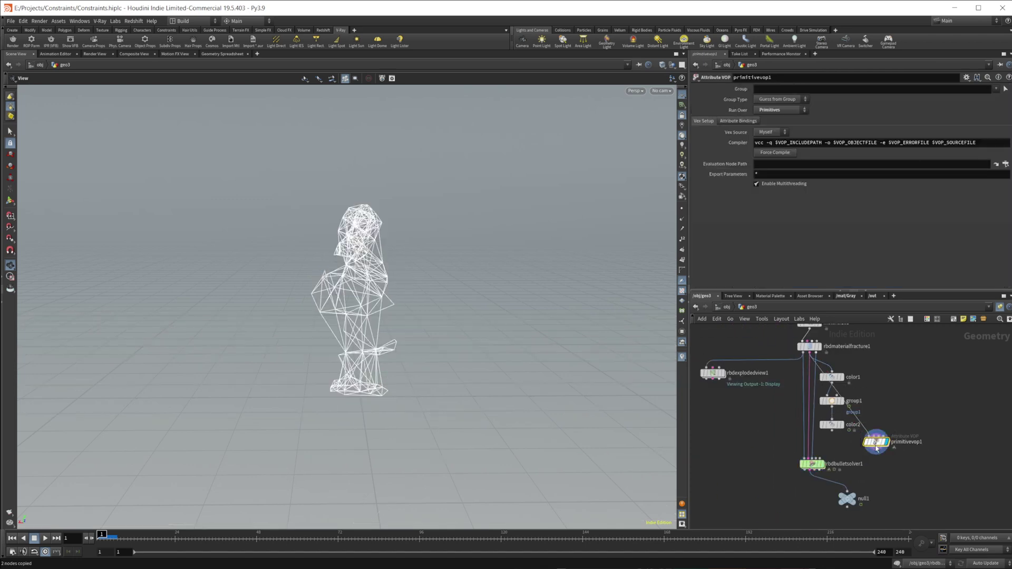
# Paste the copied vectofloat1 and compare1 nodes inside primitivevop1 and feed P into vectofloat1.
pyautogui.doubleClick(877, 441)
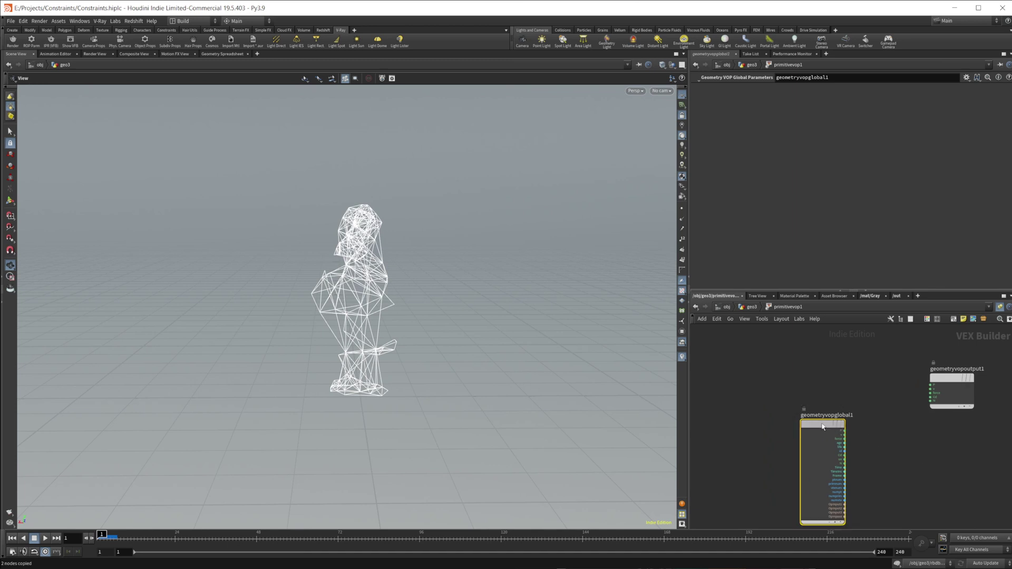
pyautogui.hotkey('ctrl', 'v')
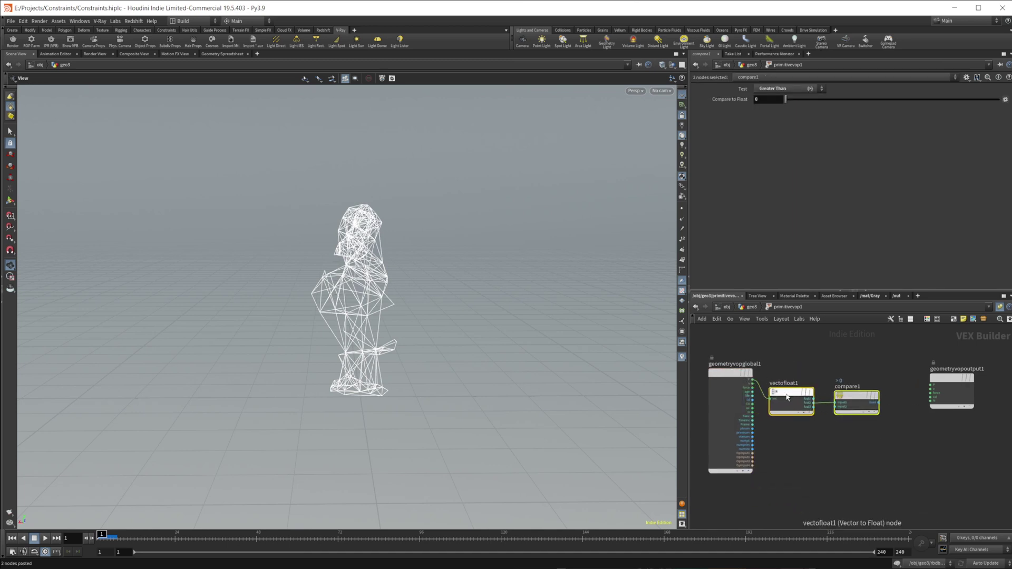
pyautogui.scroll(3, 909, 438)
# Connect compare1's bool output to Cd on geometryvopoutput1 and cut the stray wire to N.
pyautogui.moveTo(909, 438); pyautogui.dragTo(823, 454, button='middle')
pyautogui.moveTo(837, 421); pyautogui.dragTo(910, 412)
pyautogui.click(855, 438)
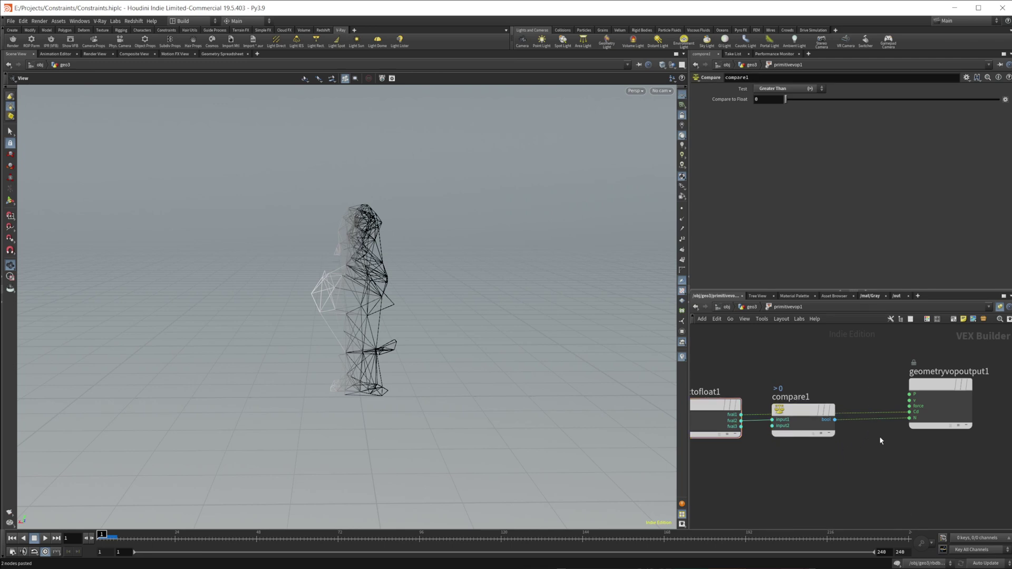
pyautogui.press('y')
pyautogui.moveTo(865, 402); pyautogui.dragTo(908, 414)
pyautogui.moveTo(860, 456); pyautogui.dragTo(981, 444, button='middle')
pyautogui.click(830, 395)
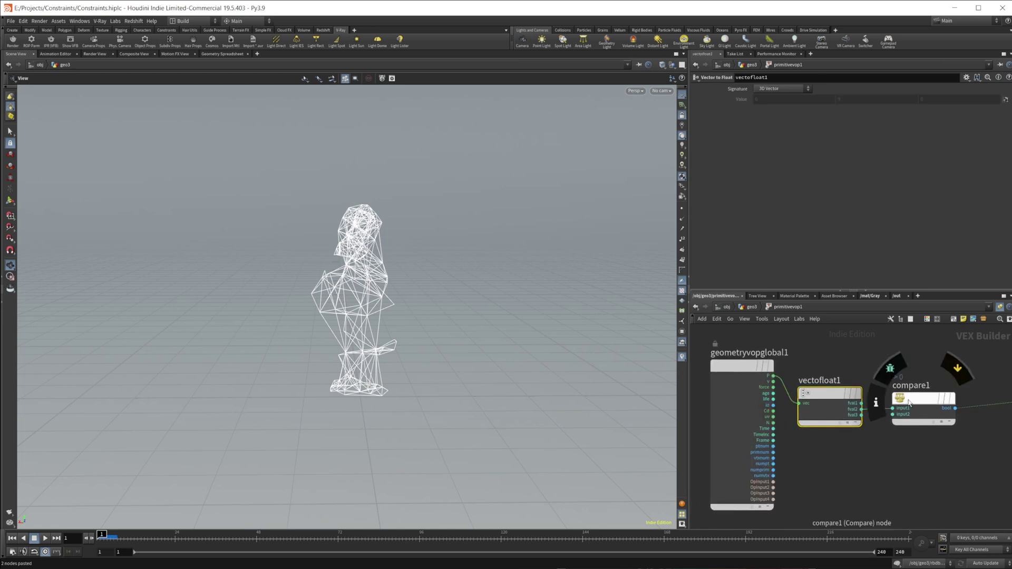
# Test compare1's Compare to Float at 1, 3.4 and 2.3 to find the height range of the constraint coloring.
pyautogui.click(910, 403)
pyautogui.moveTo(790, 99); pyautogui.dragTo(964, 100)
pyautogui.moveTo(896, 104); pyautogui.dragTo(999, 101)
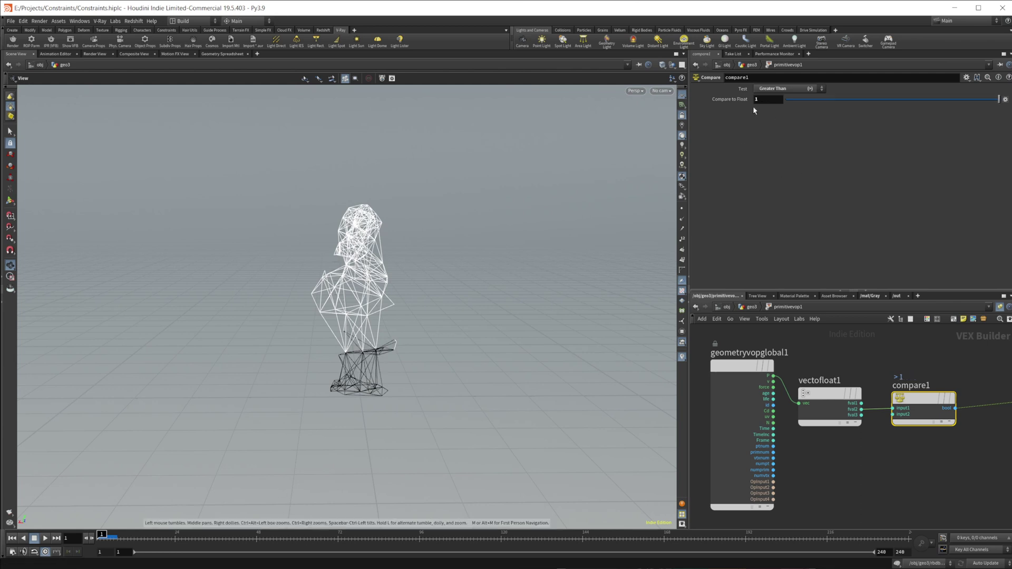
pyautogui.moveTo(764, 100); pyautogui.dragTo(854, 98, button='middle')
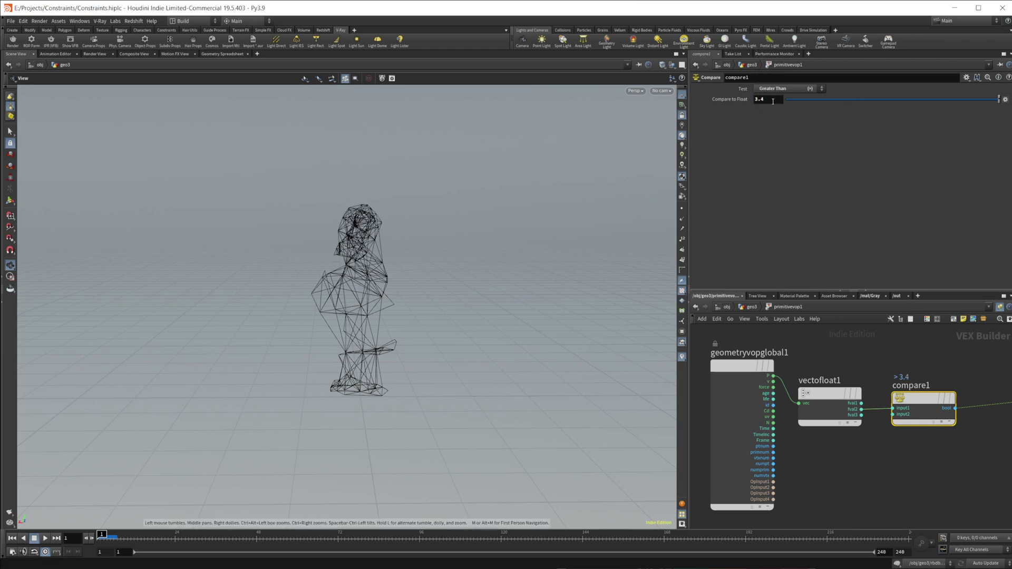
pyautogui.moveTo(312, 289); pyautogui.dragTo(254, 332, button='middle')
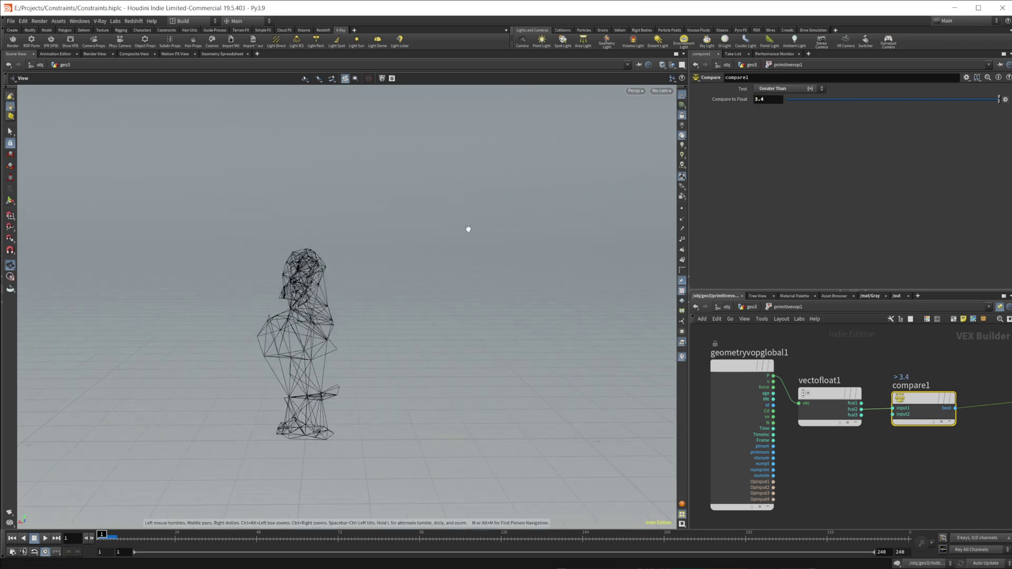
pyautogui.moveTo(772, 99); pyautogui.dragTo(800, 173, button='middle')
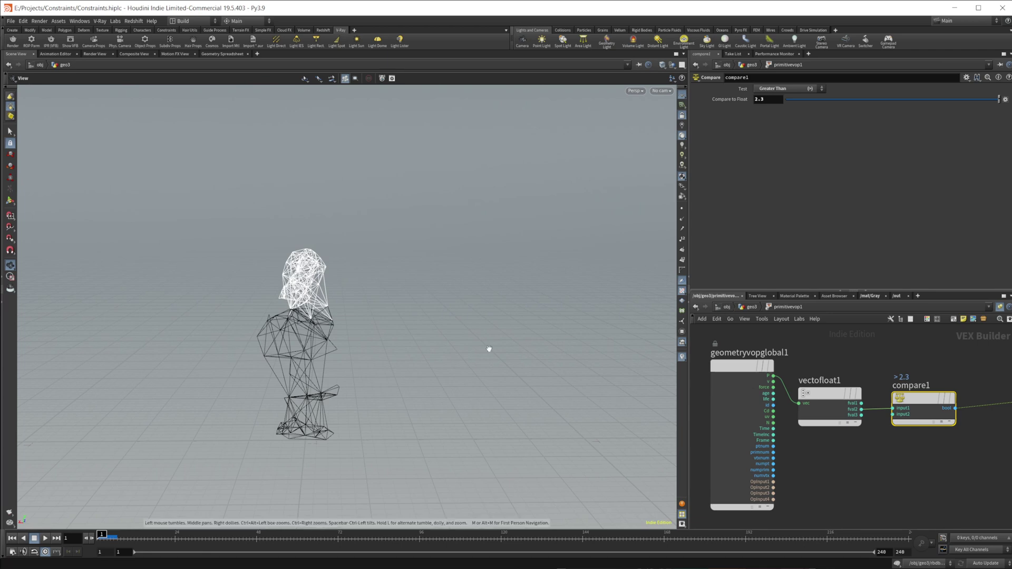
# Open geometryvop1 in rbdbulletsolver1's forces network and set compare1's Compare to Float to 3.5.
pyautogui.click(744, 310)
pyautogui.scroll(4, 850, 480)
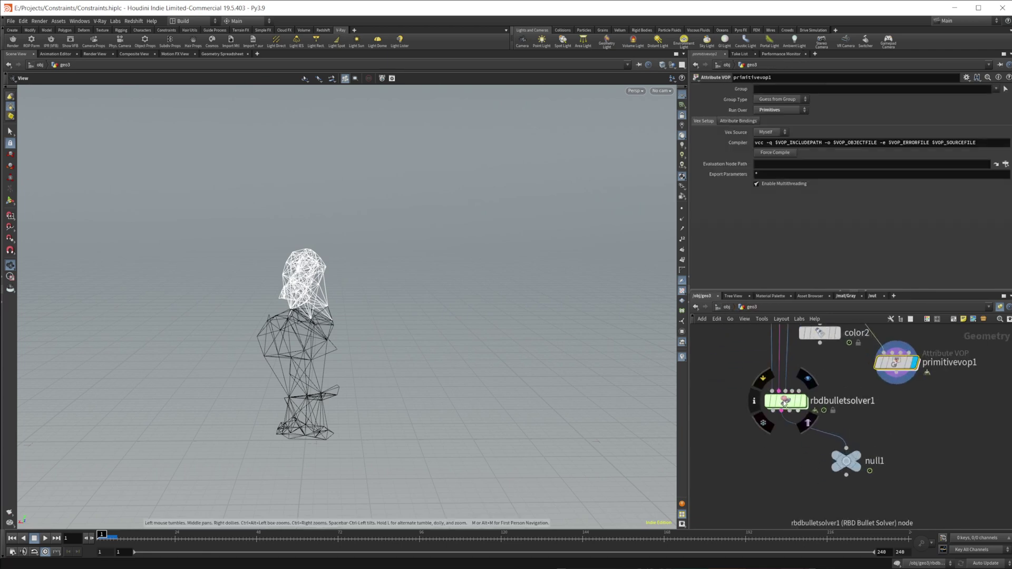
pyautogui.click(809, 384)
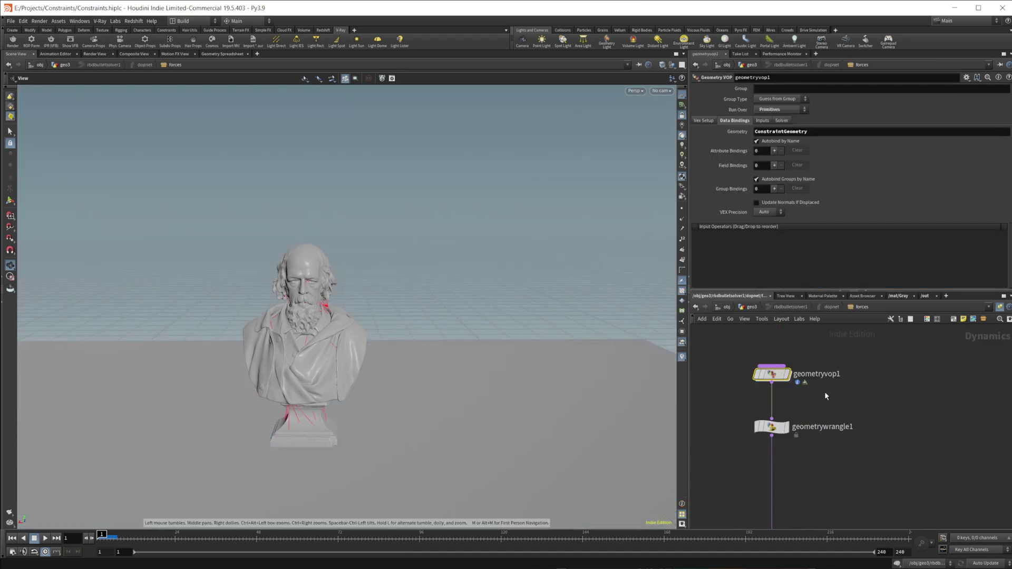
pyautogui.doubleClick(771, 375)
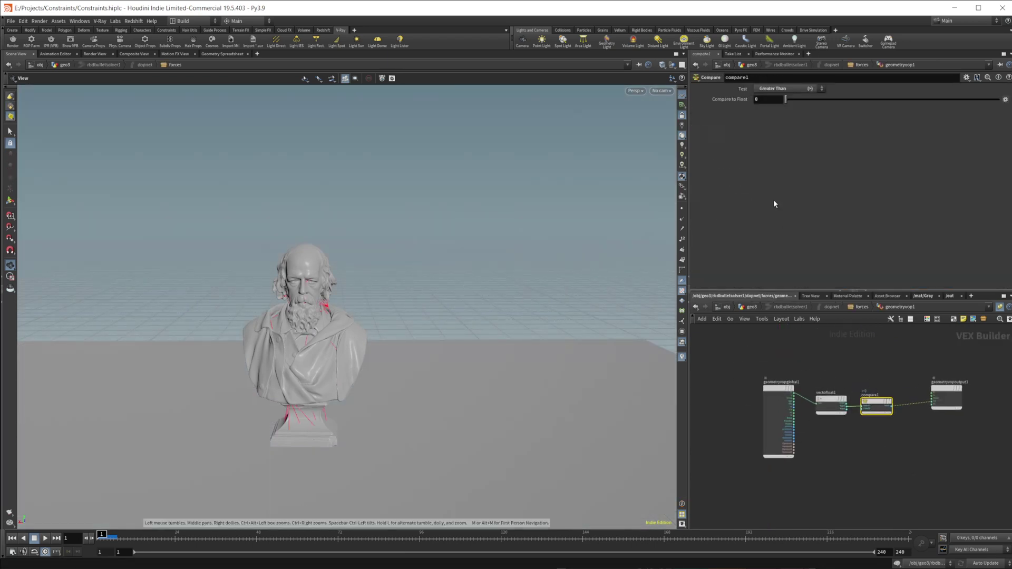
pyautogui.write('3.5')
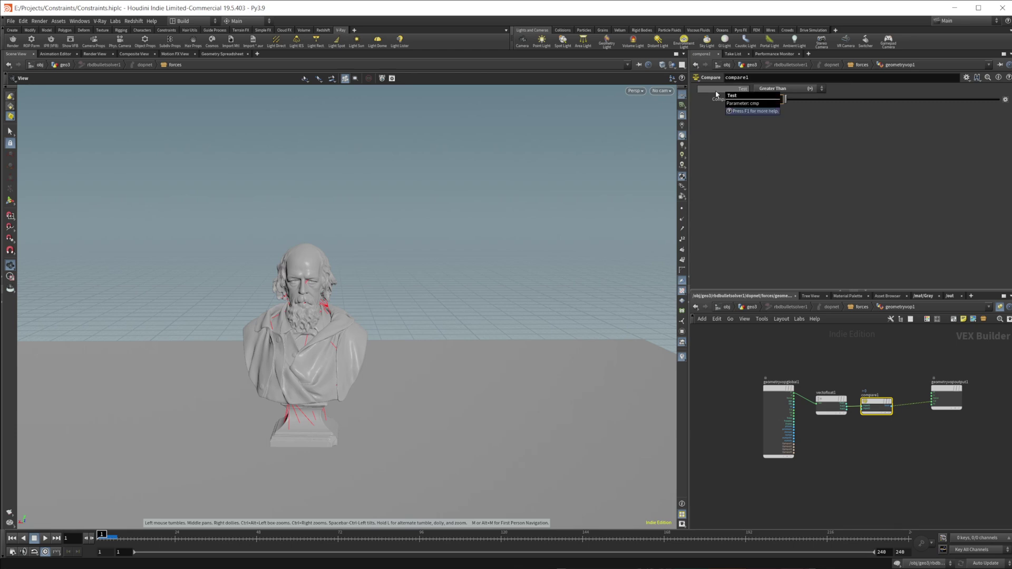
pyautogui.press('Return')
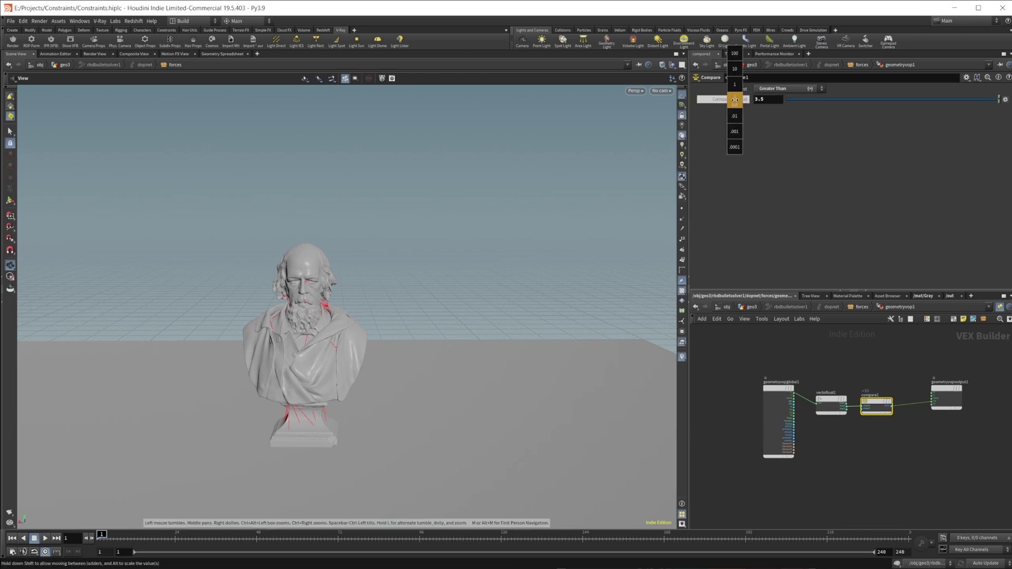
# Promote compare1's input2 to a parameter on geometryvop1 and return to the forces network.
pyautogui.scroll(3, 896, 440)
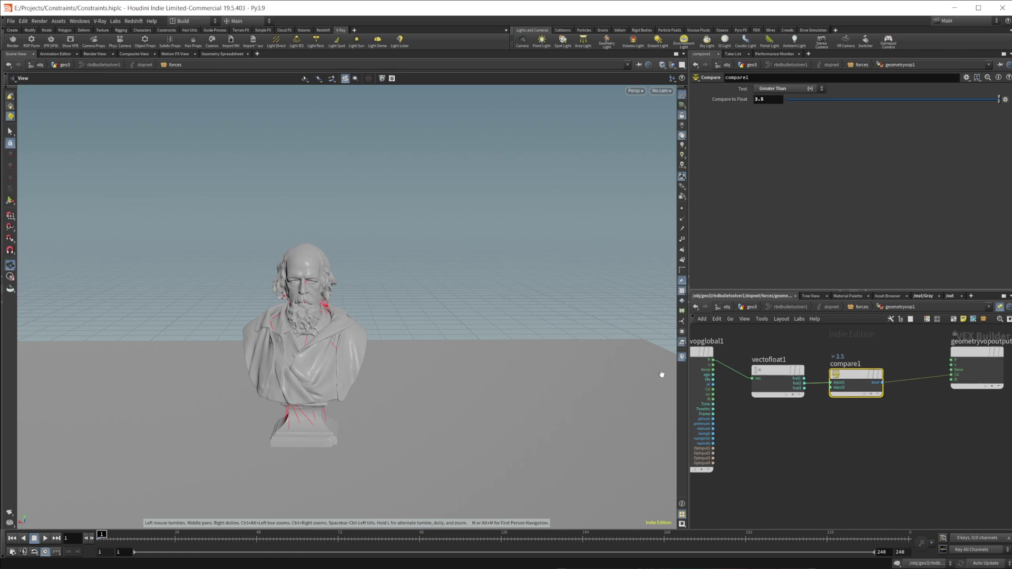
pyautogui.rightClick(832, 388)
pyautogui.click(844, 391)
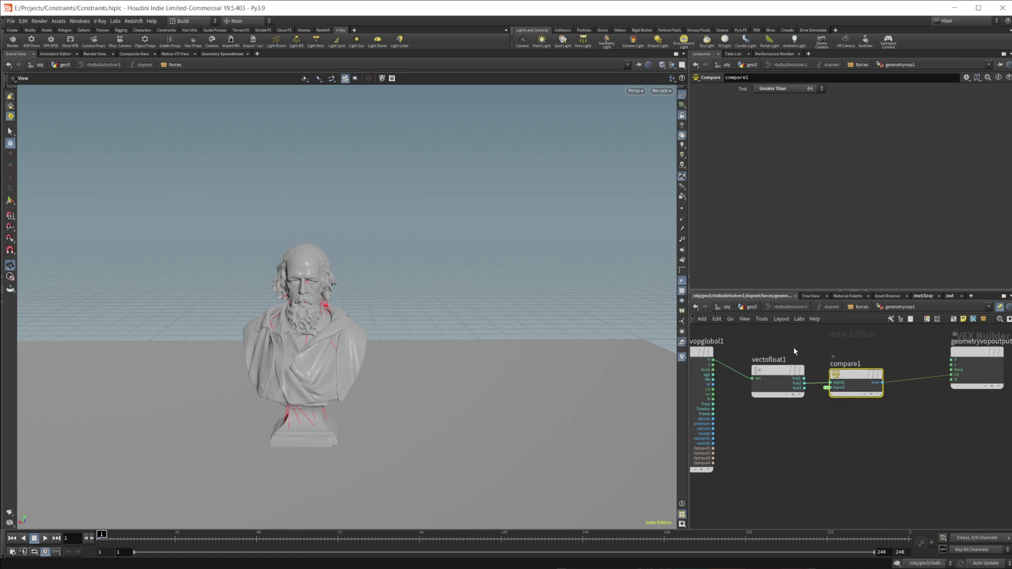
pyautogui.click(859, 307)
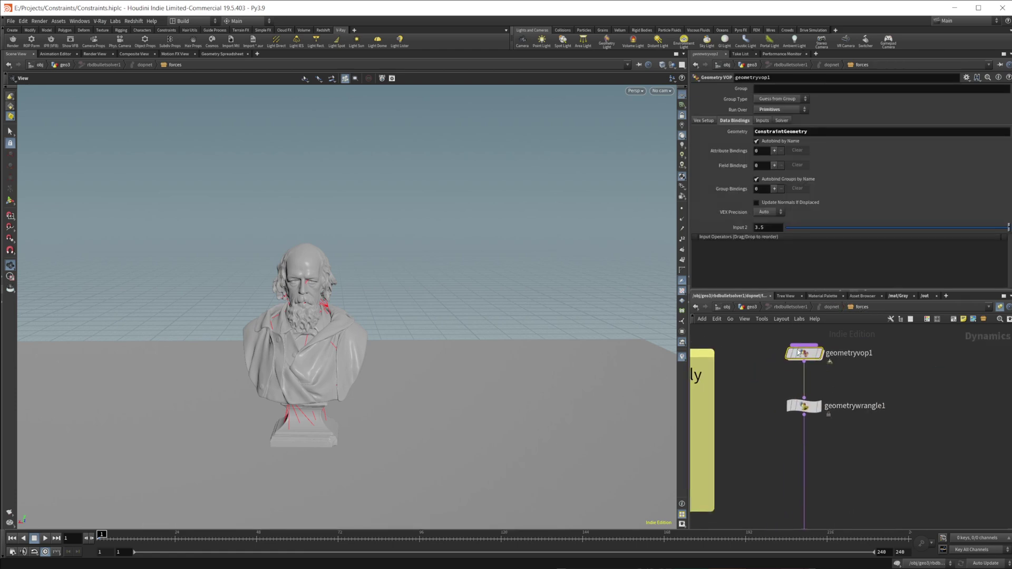
# Keyframe geometryvop1's Input 2 at 3.5 on frame 1 and 2.3 on frame 30, and replay the simulation from the start.
pyautogui.keyDown('alt'); pyautogui.click(777, 225); pyautogui.keyUp('alt')
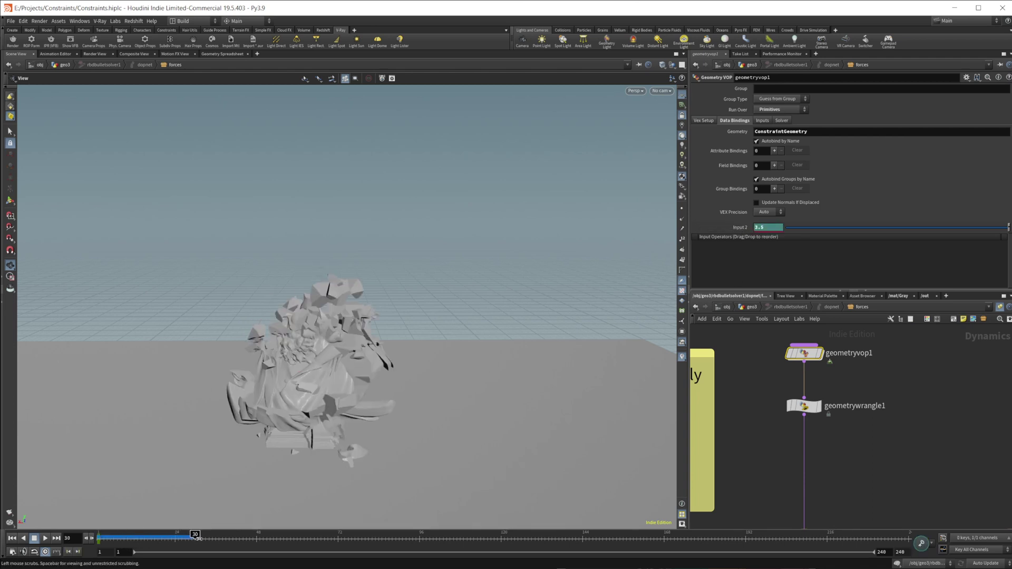
pyautogui.write('2.3')
pyautogui.press('Return')
pyautogui.keyDown('alt'); pyautogui.click(712, 230); pyautogui.keyUp('alt')
pyautogui.click(12, 539)
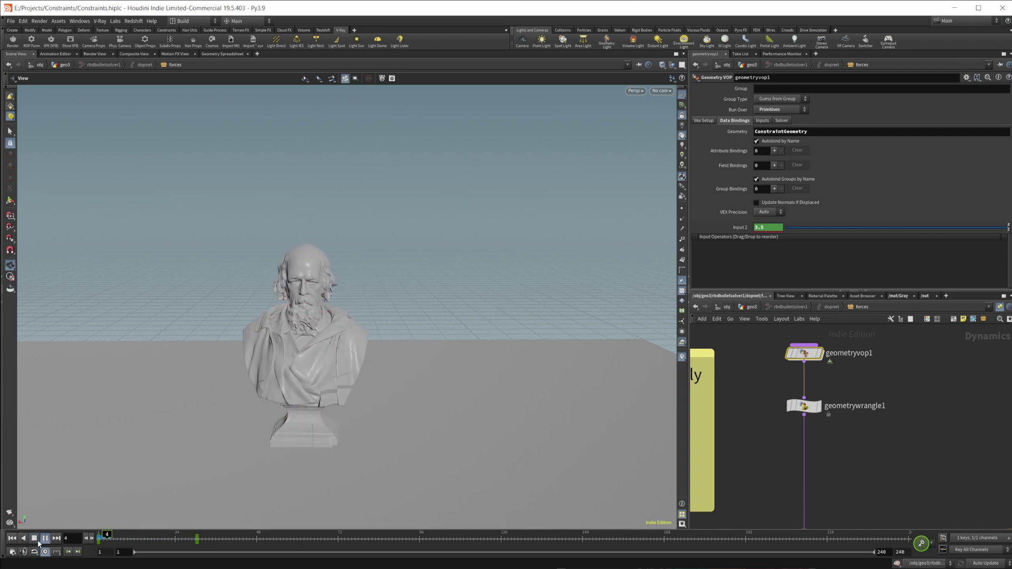
pyautogui.click(32, 541)
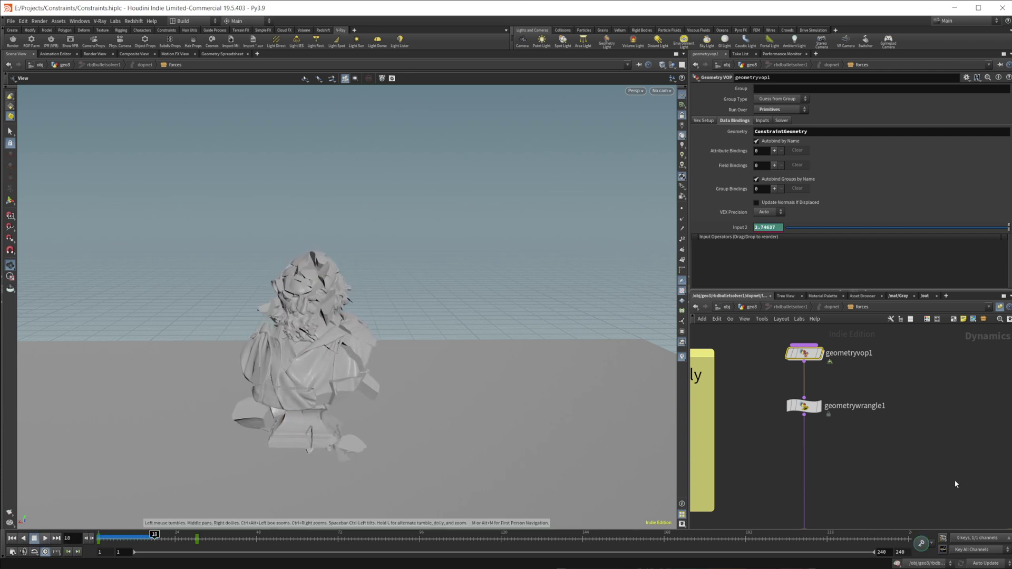
pyautogui.moveTo(857, 414); pyautogui.dragTo(894, 404, button='middle')
pyautogui.moveTo(879, 462); pyautogui.dragTo(861, 426, button='middle')
pyautogui.click(813, 348)
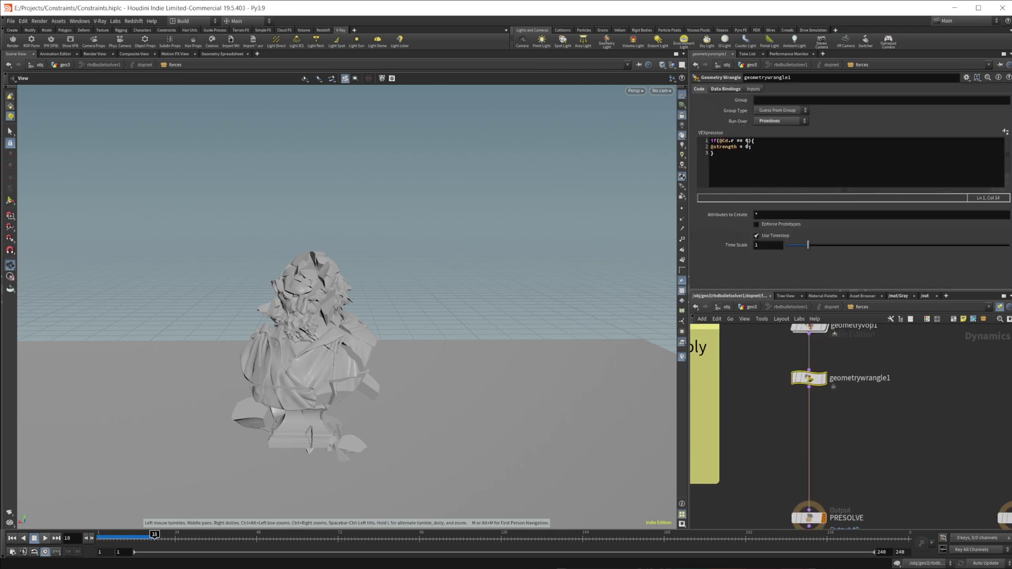
pyautogui.click(750, 141)
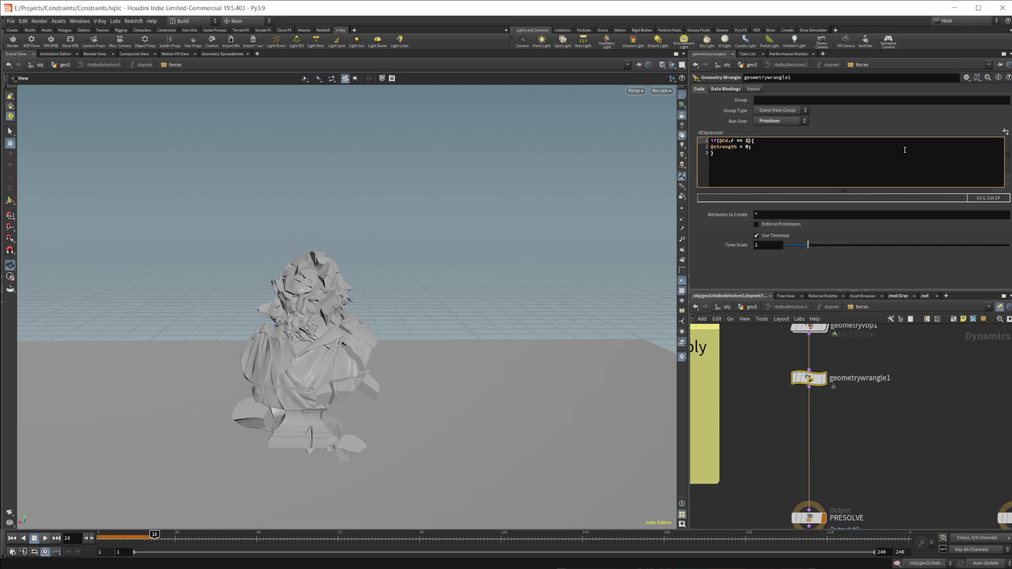
pyautogui.click(12, 539)
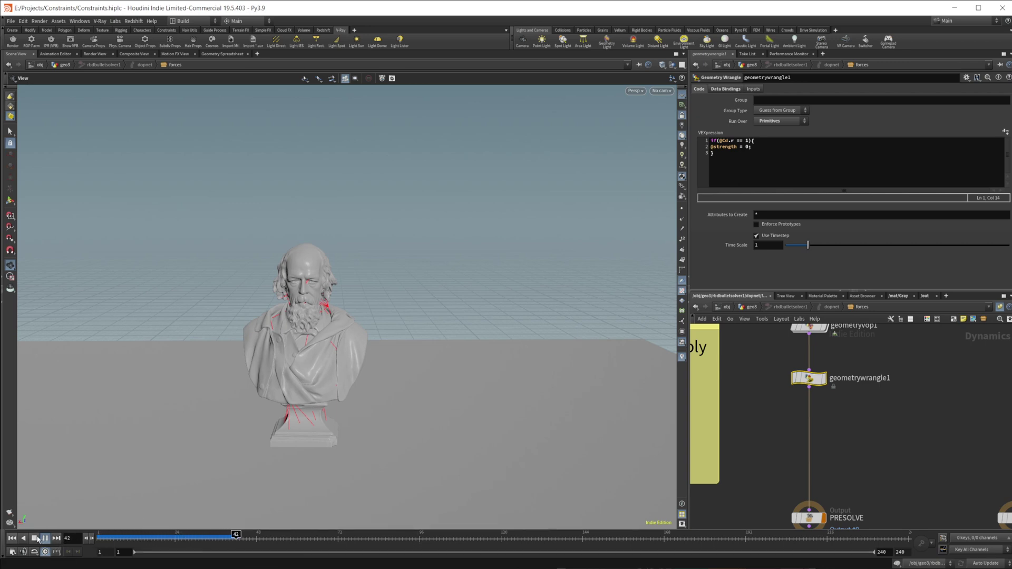
# Return to geo3 and examine null1's constraint color and strength values in the Geometry Spreadsheet.
pyautogui.click(754, 308)
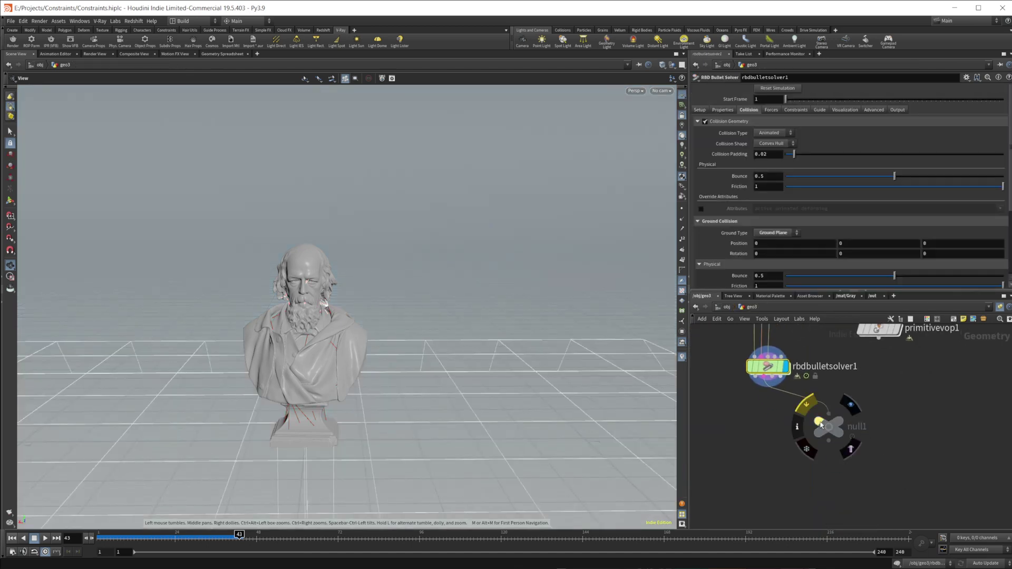
pyautogui.click(822, 425)
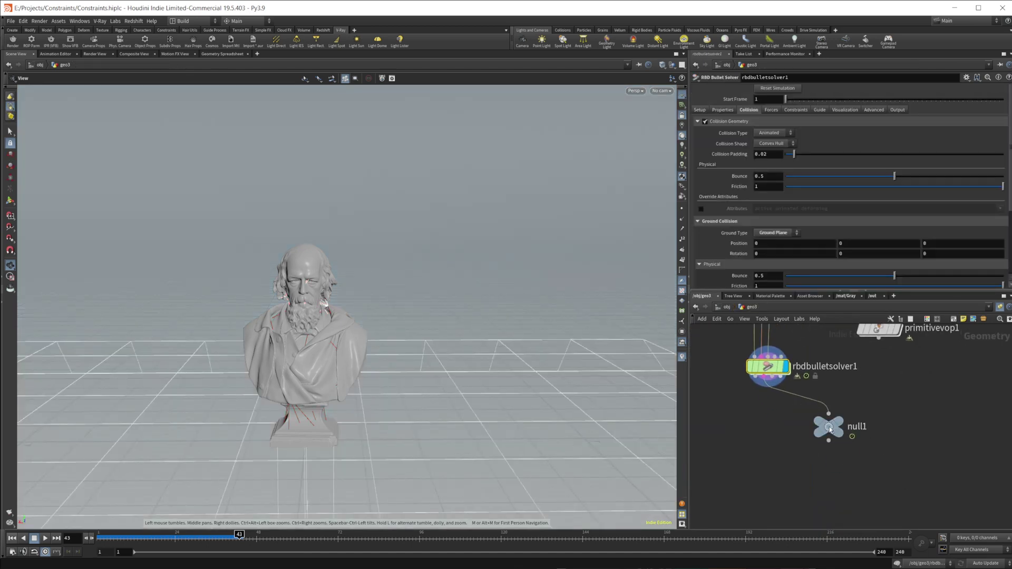
pyautogui.click(220, 54)
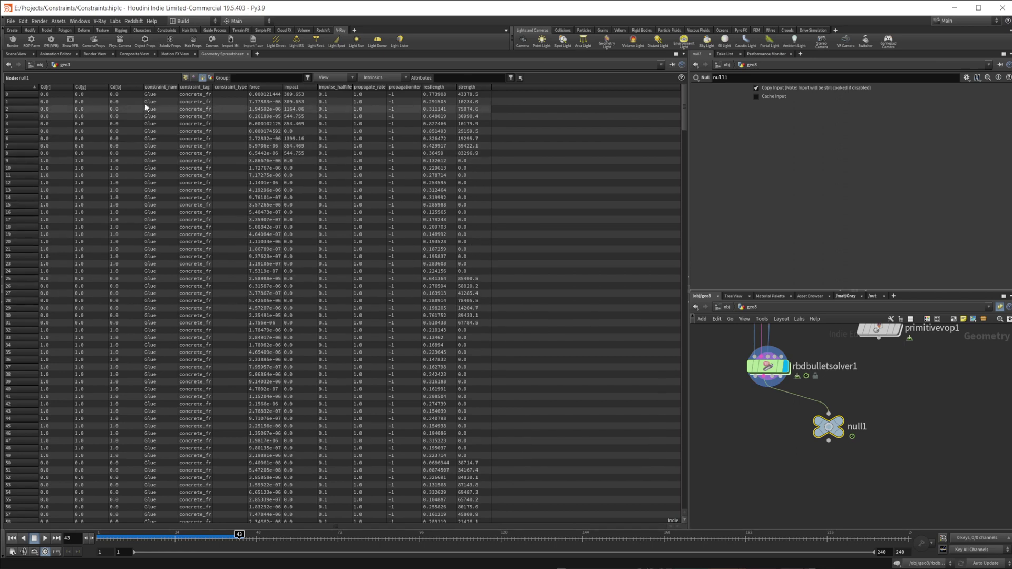
pyautogui.click(16, 55)
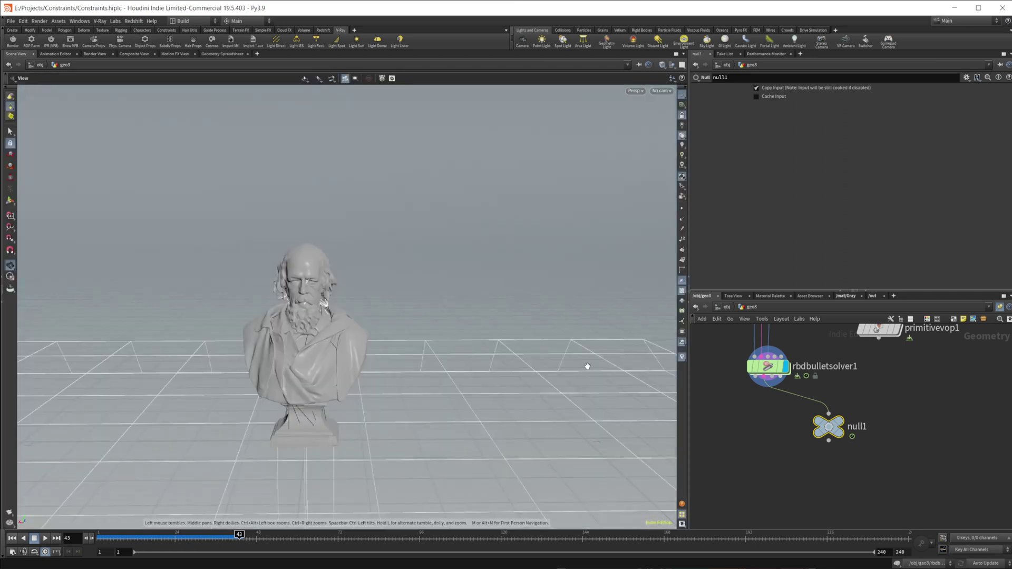
pyautogui.moveTo(785, 420); pyautogui.dragTo(803, 458, button='middle')
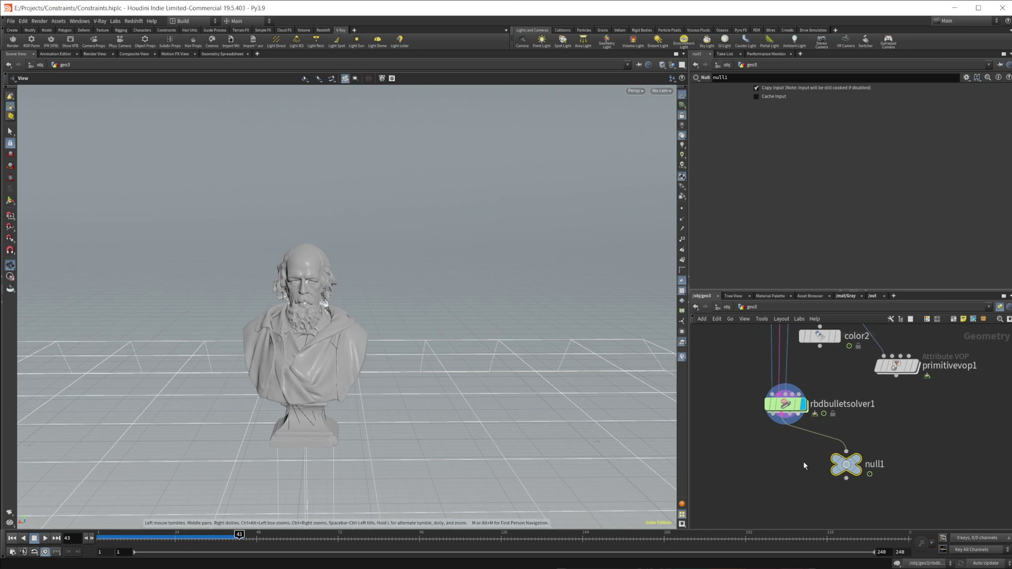
pyautogui.doubleClick(786, 405)
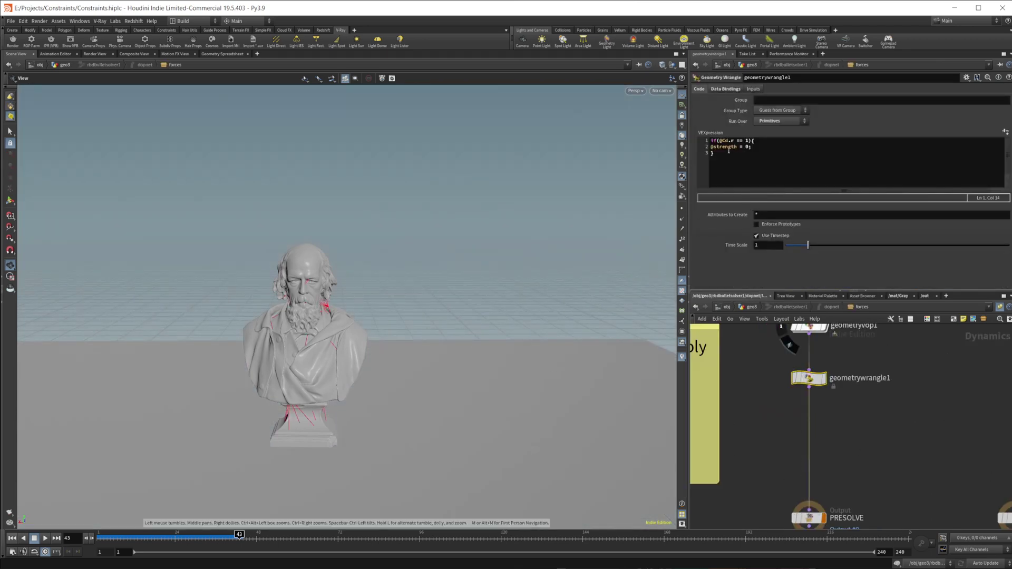
pyautogui.moveTo(753, 149); pyautogui.dragTo(725, 150)
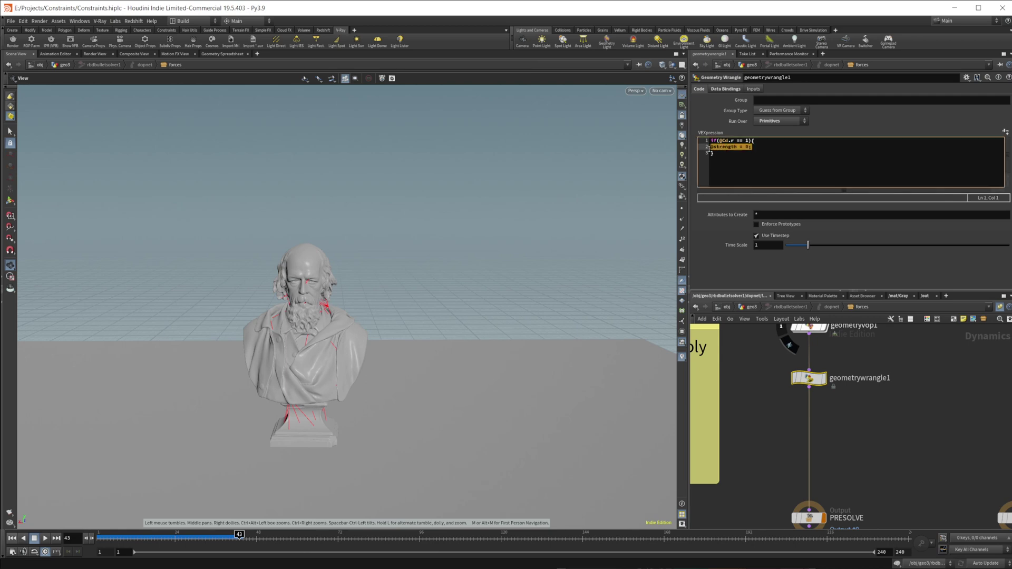
pyautogui.write('r')
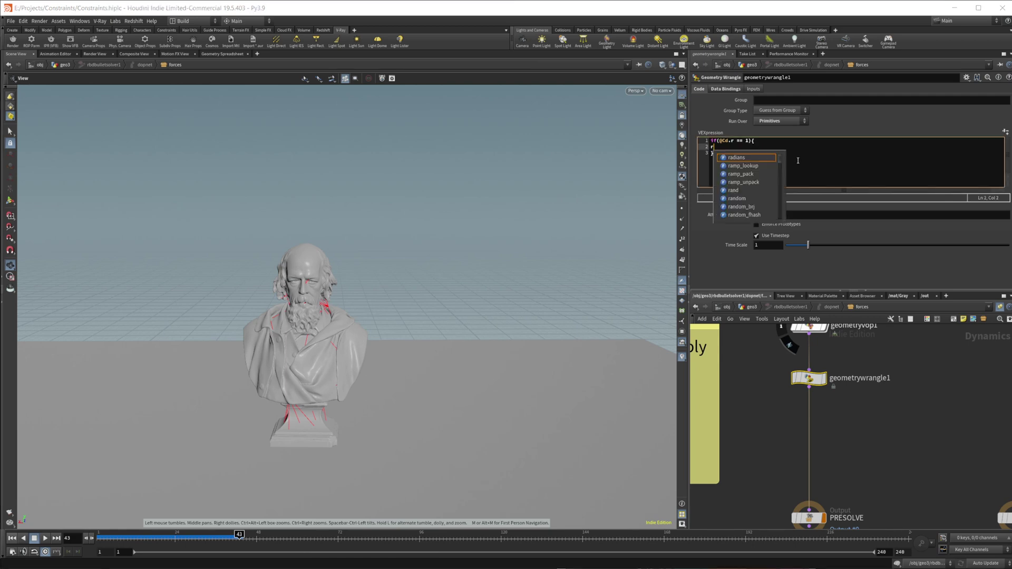
pyautogui.write('emov')
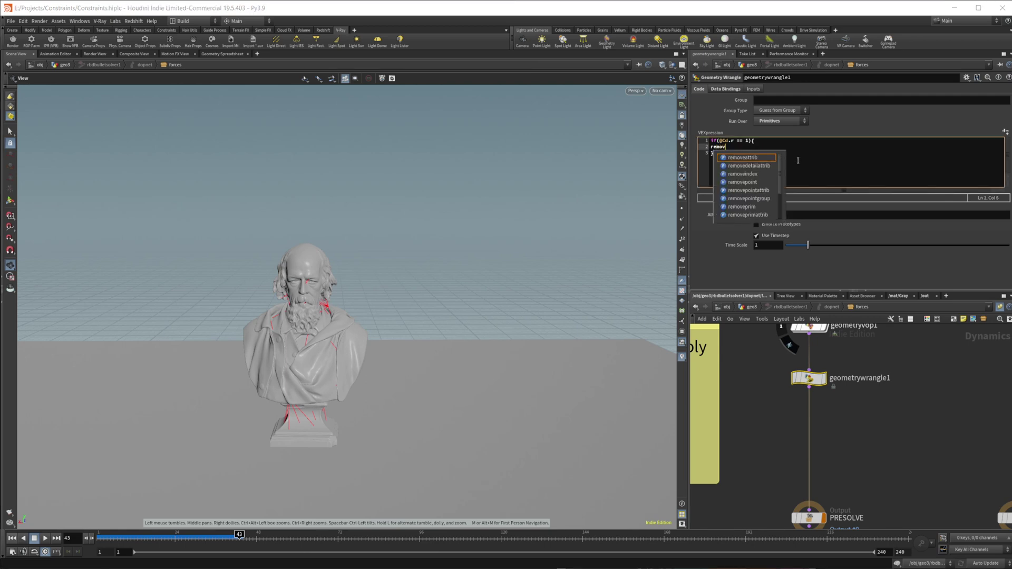
pyautogui.write('eprim')
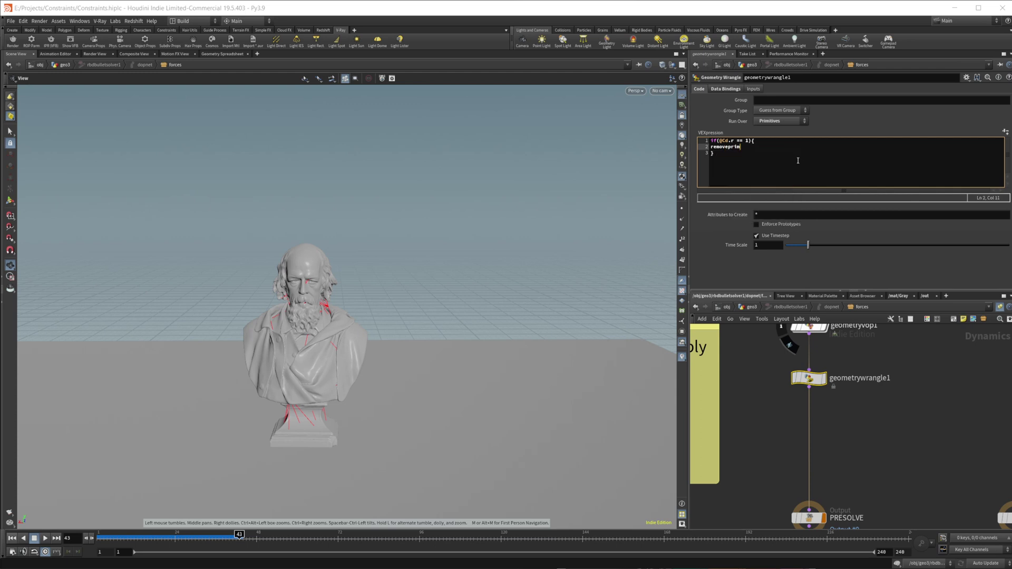
pyautogui.write('(')
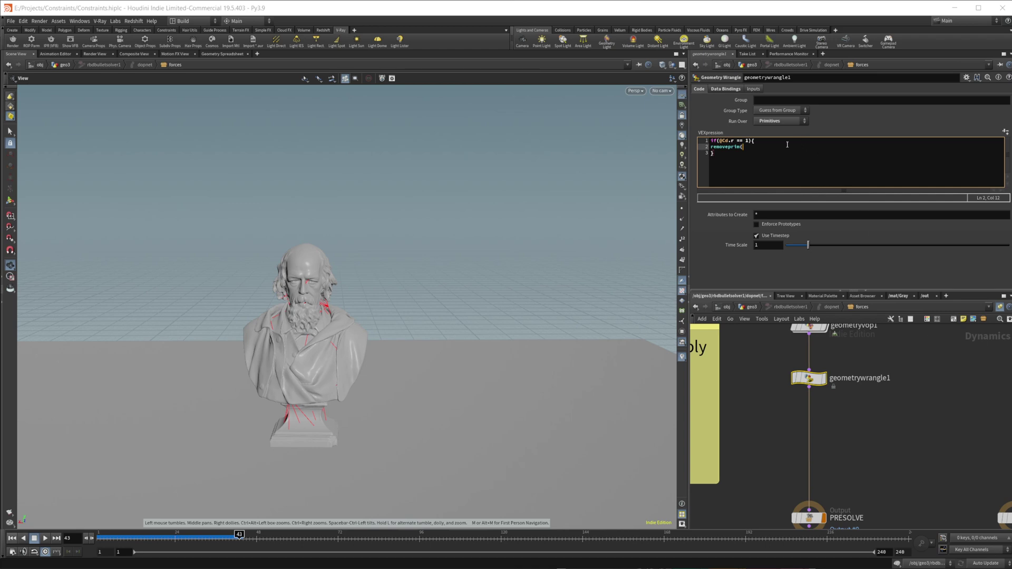
pyautogui.click(768, 151)
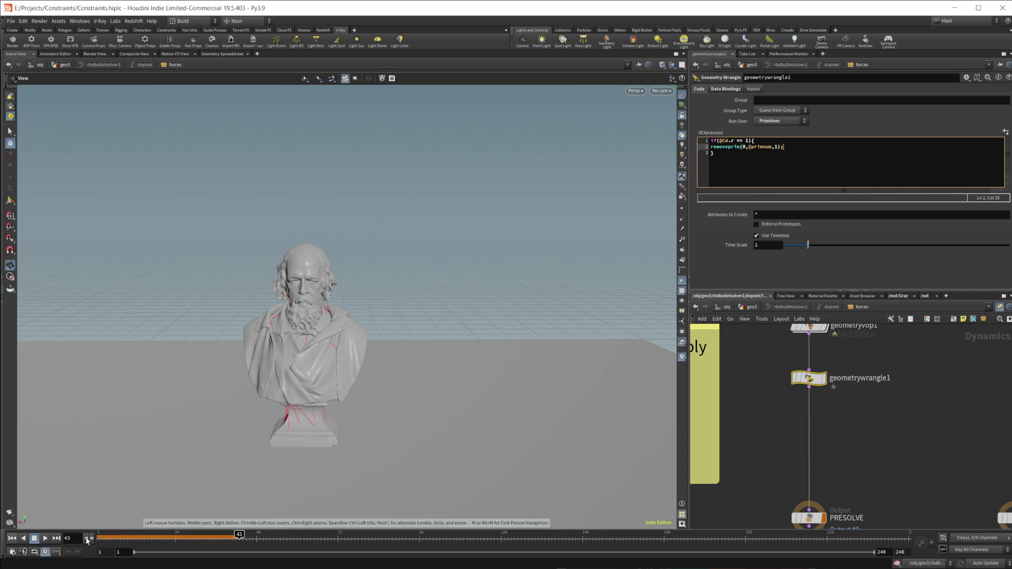
pyautogui.click(12, 538)
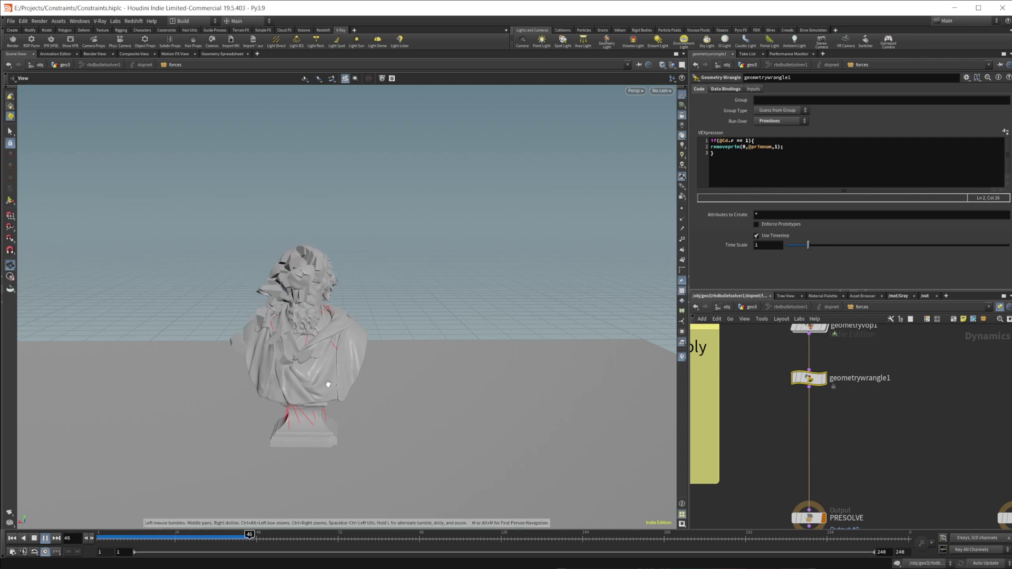
# Stop playback, return to geo3, display null1 and scrub the early frames to examine how the constraint network breaks up.
pyautogui.click(35, 538)
pyautogui.click(751, 307)
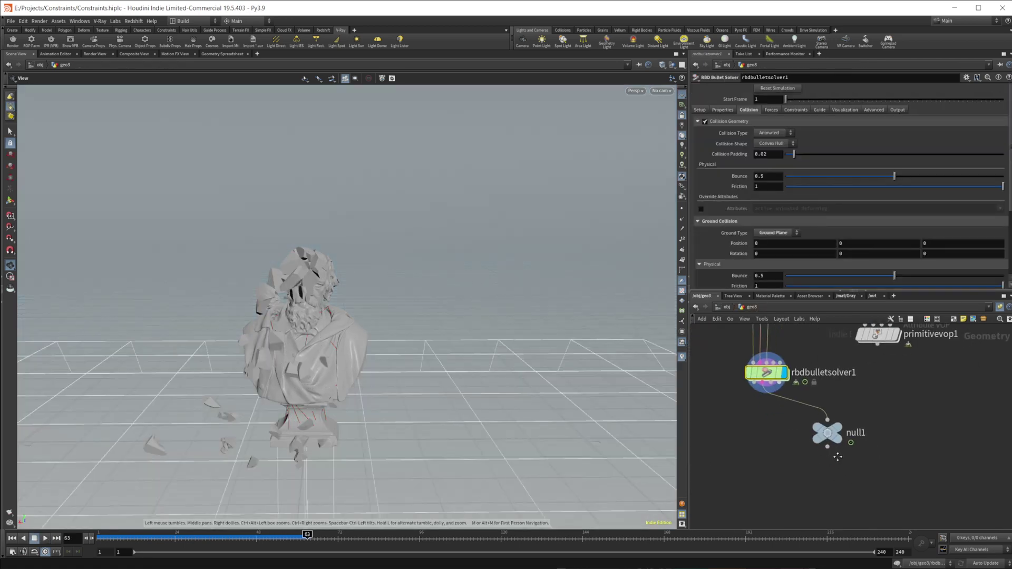
pyautogui.click(820, 427)
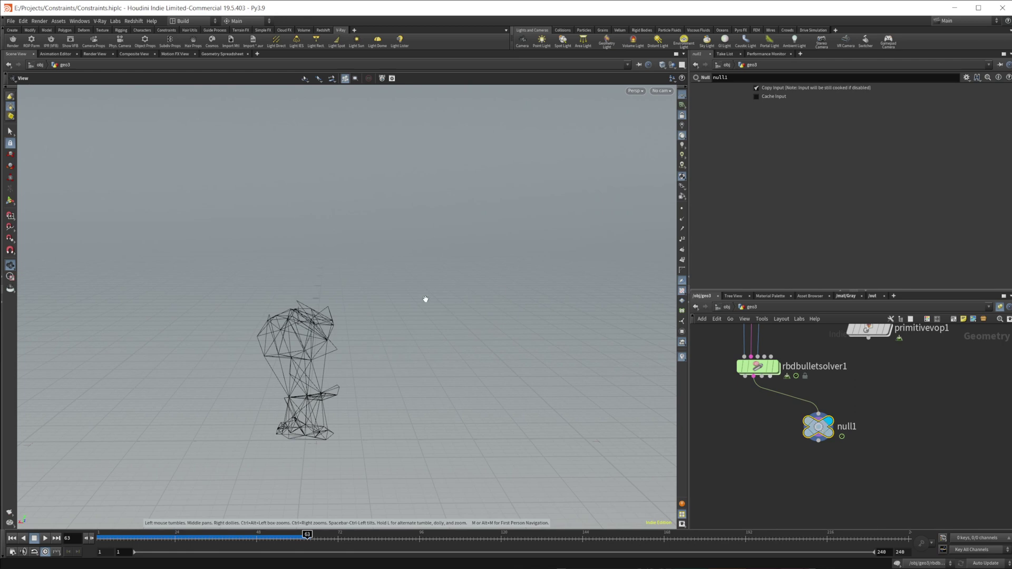
pyautogui.moveTo(283, 534); pyautogui.dragTo(114, 535)
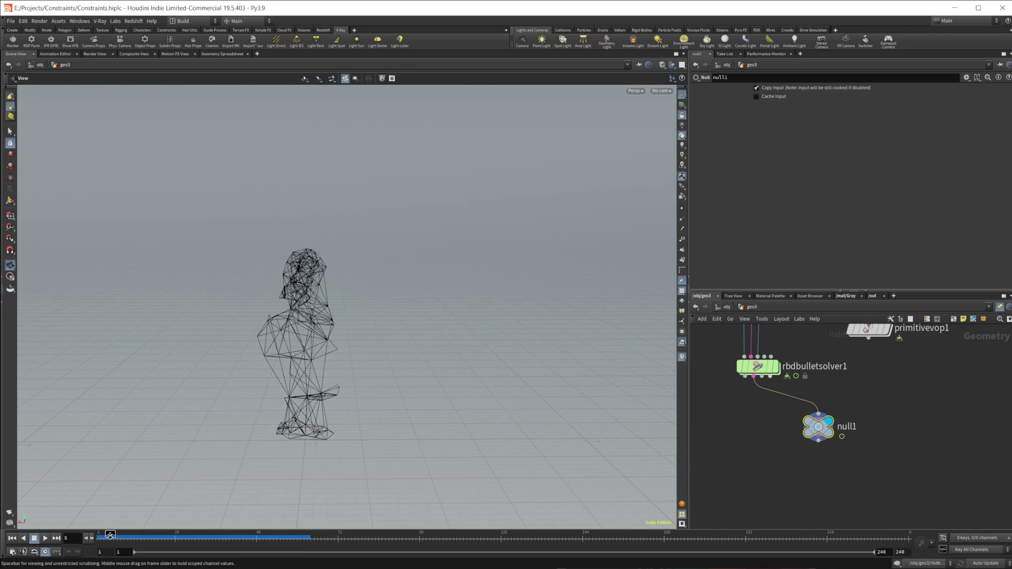
pyautogui.moveTo(135, 536); pyautogui.dragTo(147, 546)
# Display rbdbulletsolver1 again and replay the bust's destruction from the start of the timeline.
pyautogui.moveTo(767, 462); pyautogui.dragTo(795, 470, button='middle')
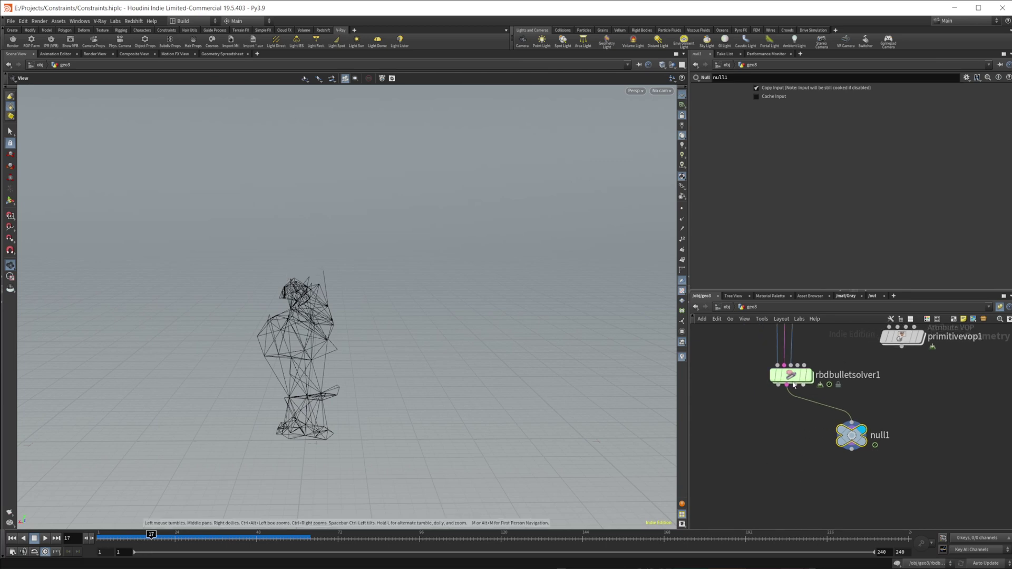
pyautogui.click(793, 380)
pyautogui.press('r')
pyautogui.moveTo(108, 537)
pyautogui.mouseDown()
pyautogui.moveTo(82, 536)
pyautogui.moveTo(103, 539)
pyautogui.mouseUp()
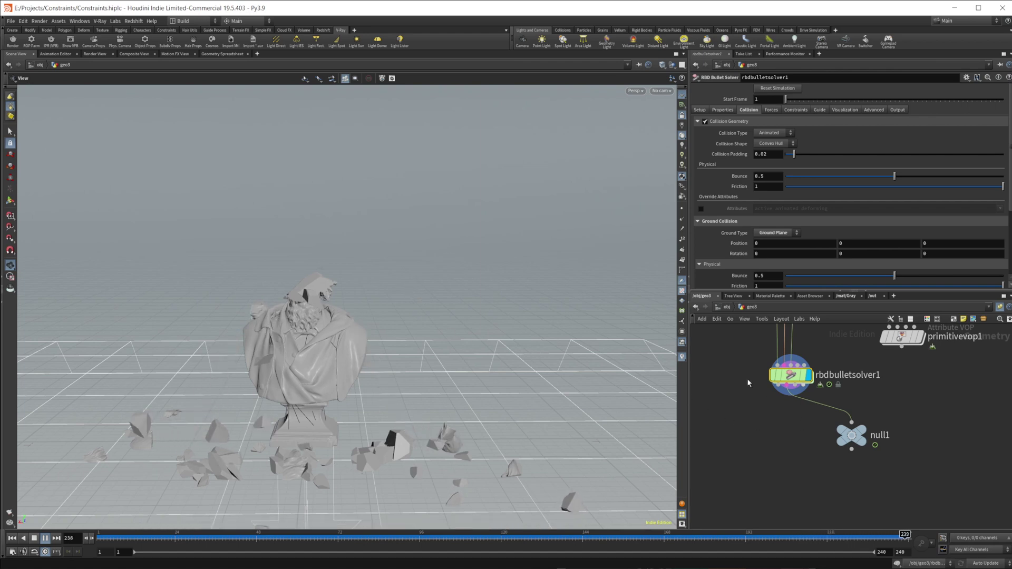
pyautogui.moveTo(753, 412); pyautogui.dragTo(758, 439, button='middle')
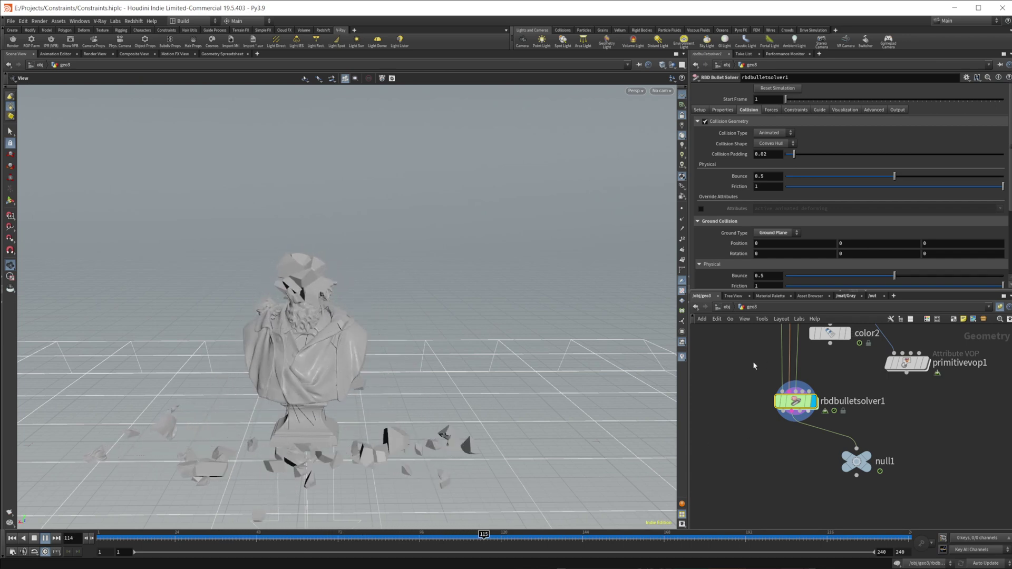
pyautogui.moveTo(742, 377); pyautogui.dragTo(734, 396, button='middle')
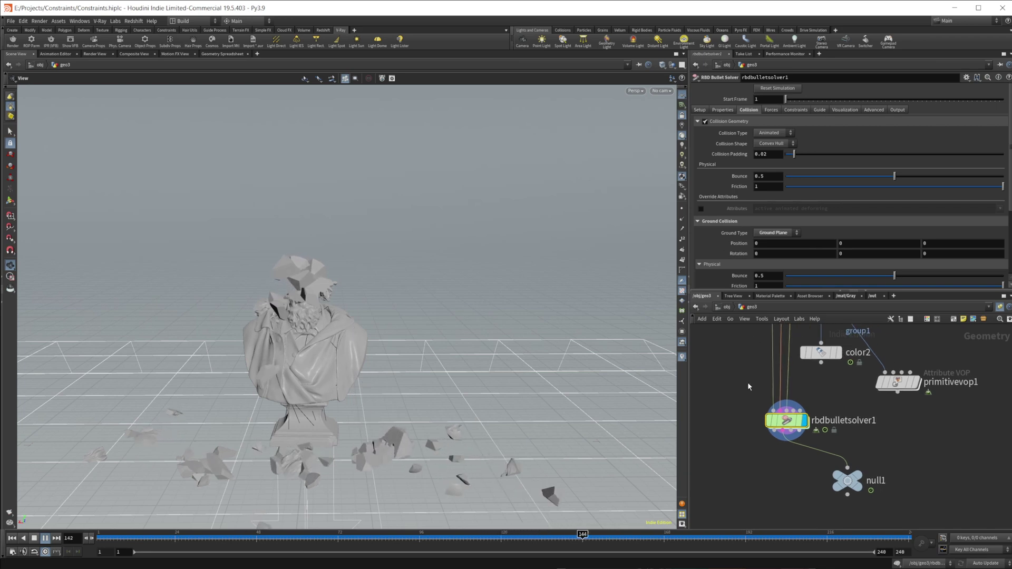